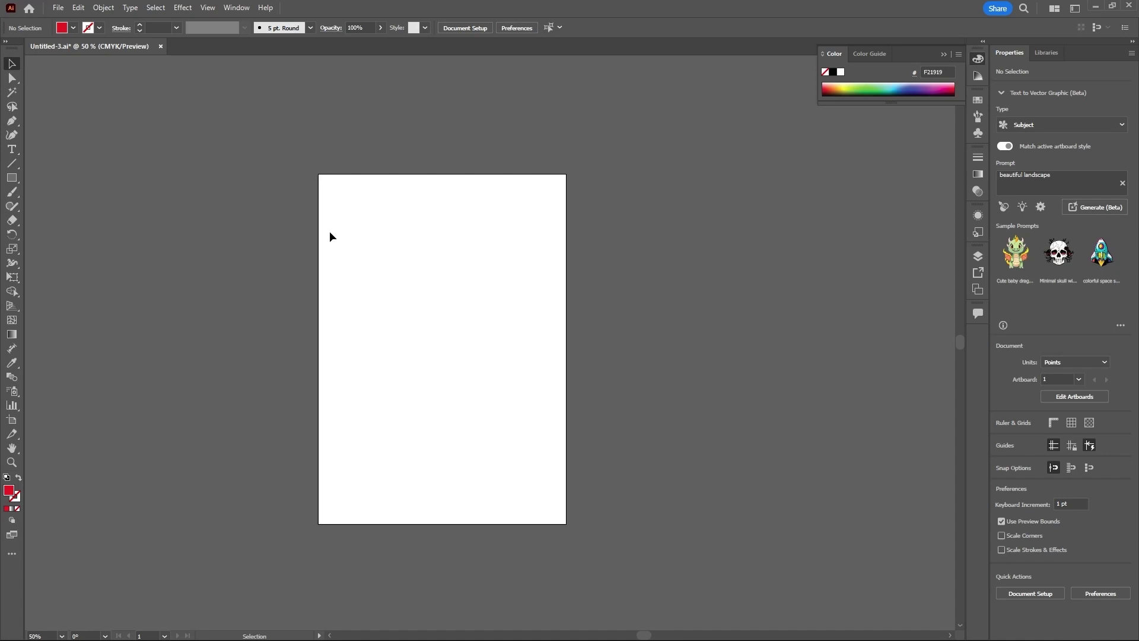
Step: Add 36 pt point text reading "1. linked images" near the top of the artboard
click(16, 151)
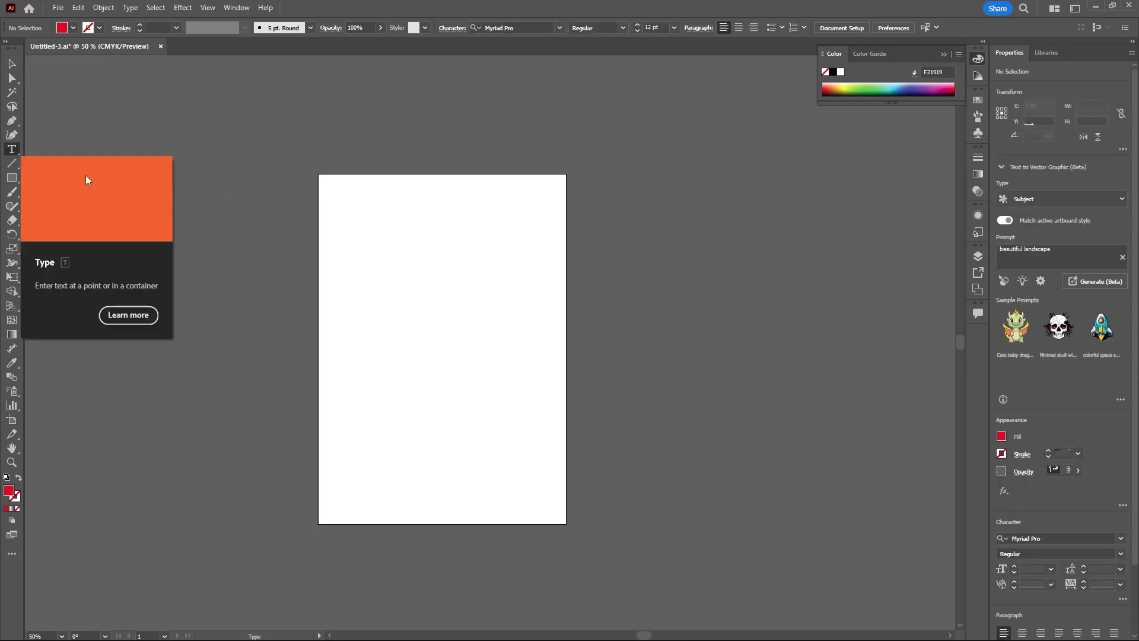
click(374, 231)
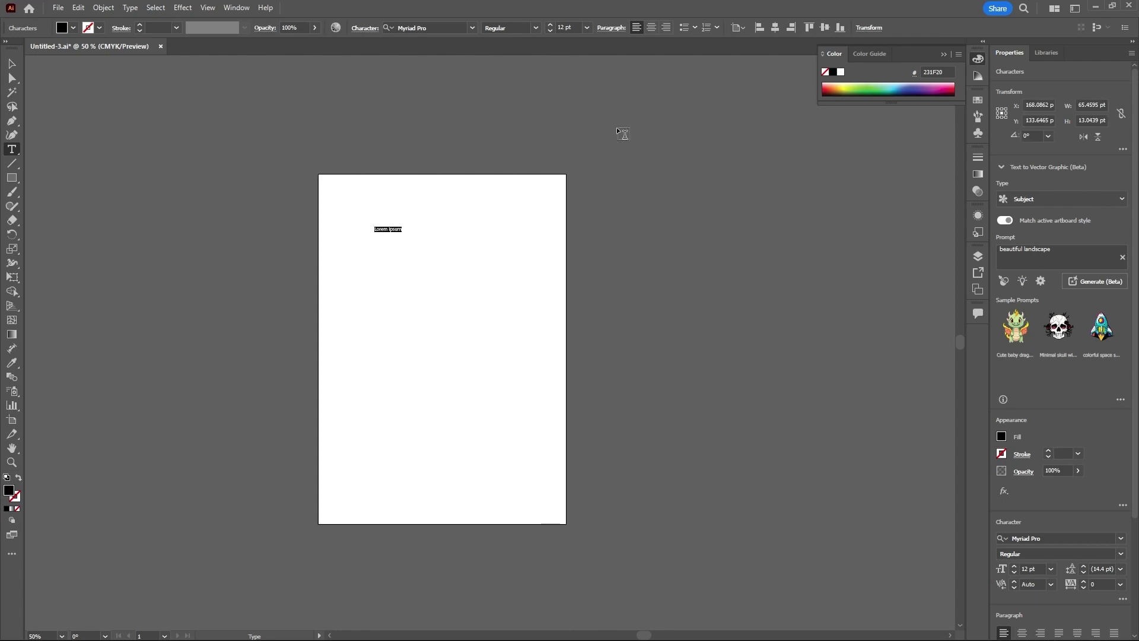
click(586, 29)
click(589, 195)
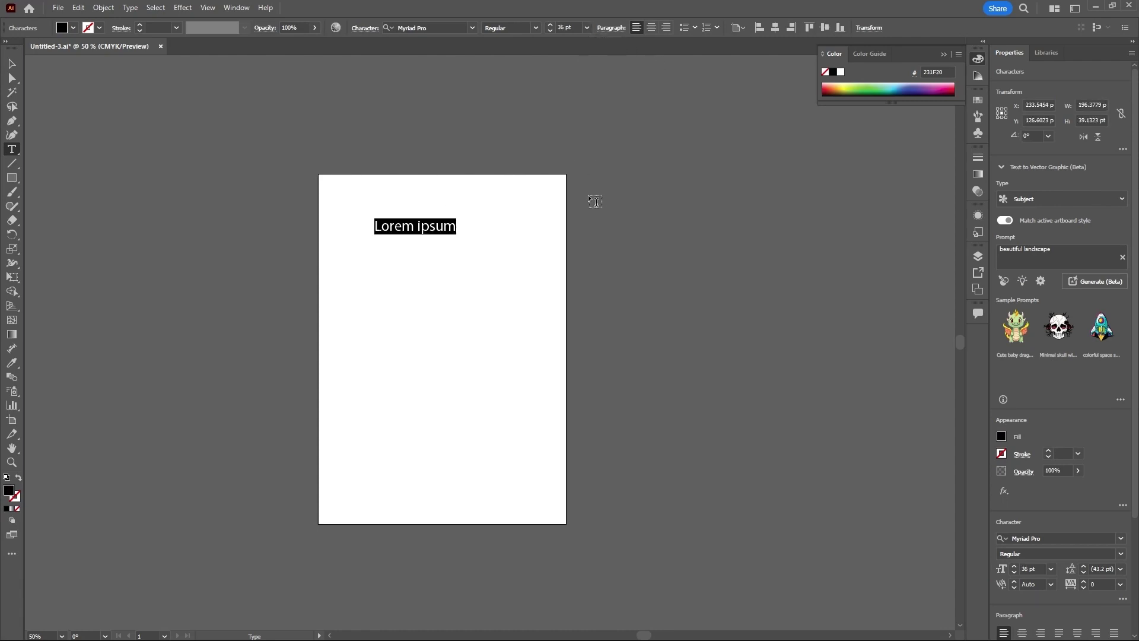
text(lin)
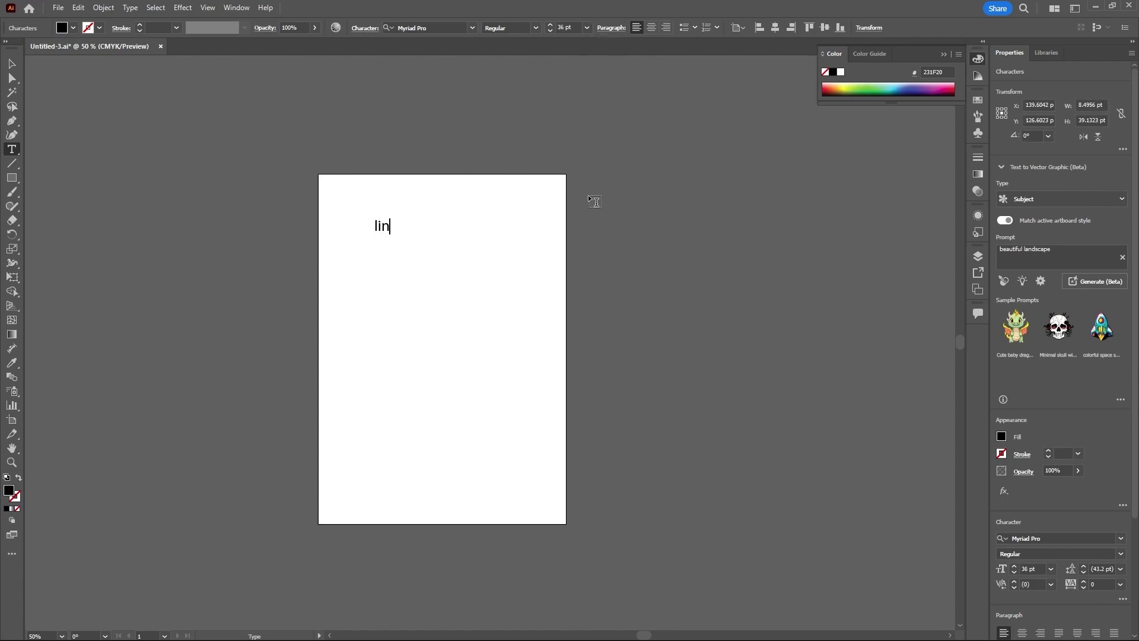
text(ked images)
click(374, 225)
text(1.)
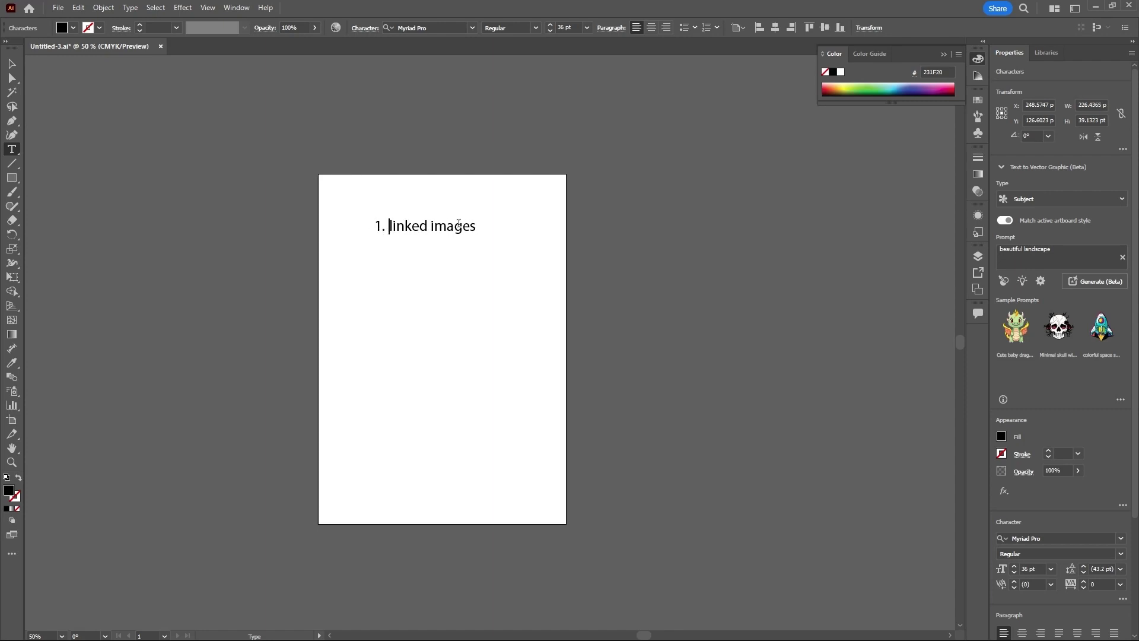
Step: Add a second list line reading "2. embedding method" below the first line of text
click(474, 226)
key(Return)
text(embedi)
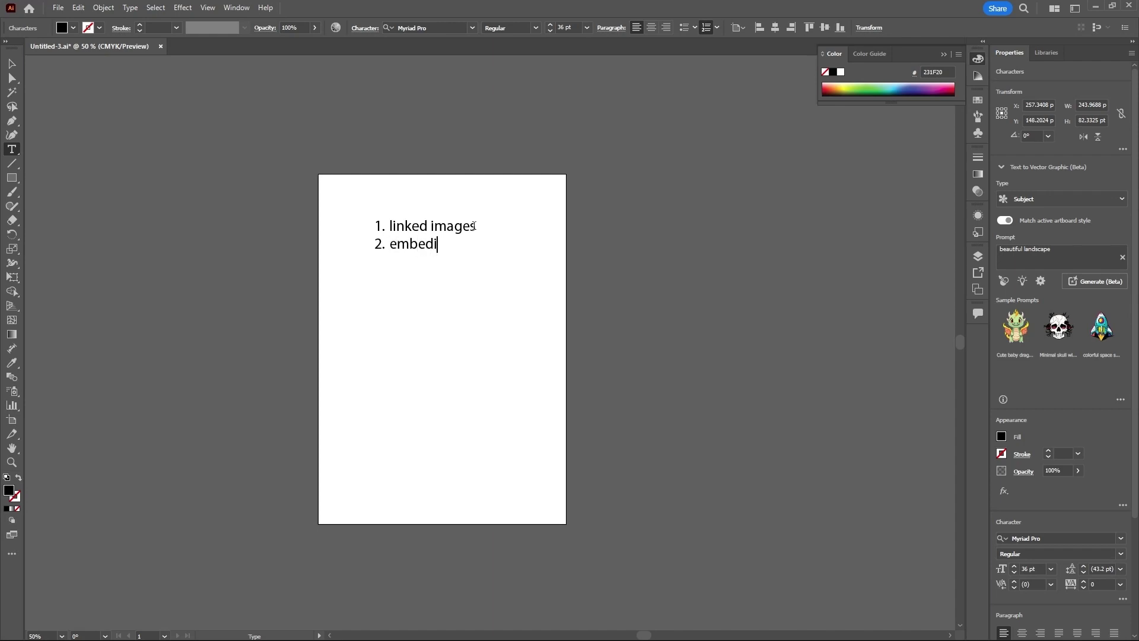
text(ng)
click(425, 244)
text(d)
click(462, 243)
text(method)
Step: Move the two-line text list above the artboard and change its fill colour to white (FFFFFF)
click(11, 64)
drag(440, 223, 450, 133)
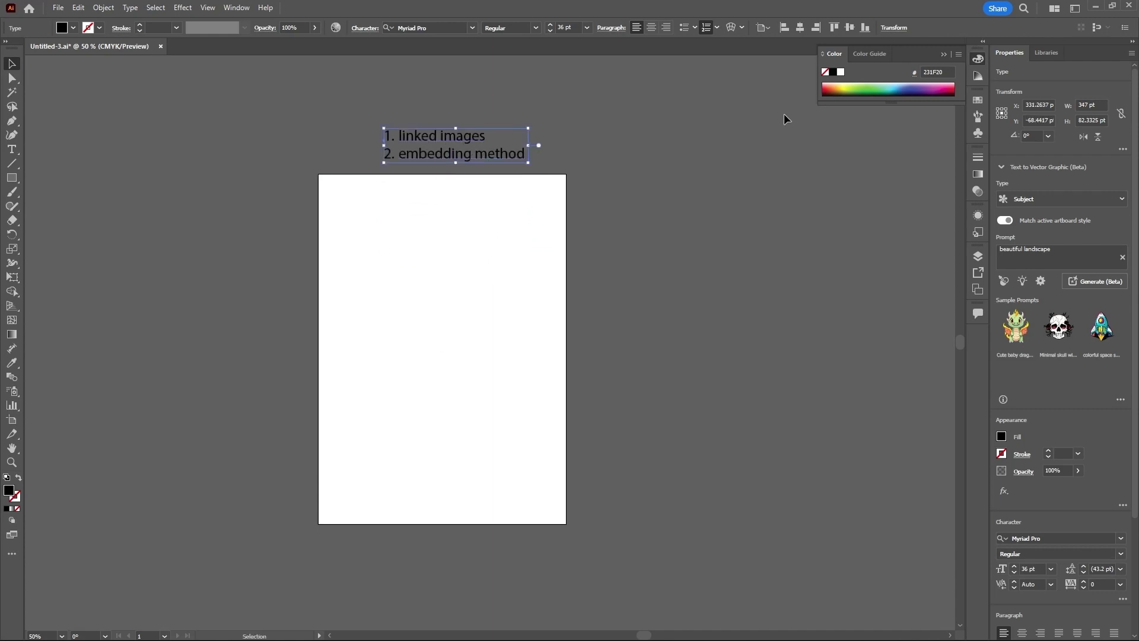
click(829, 89)
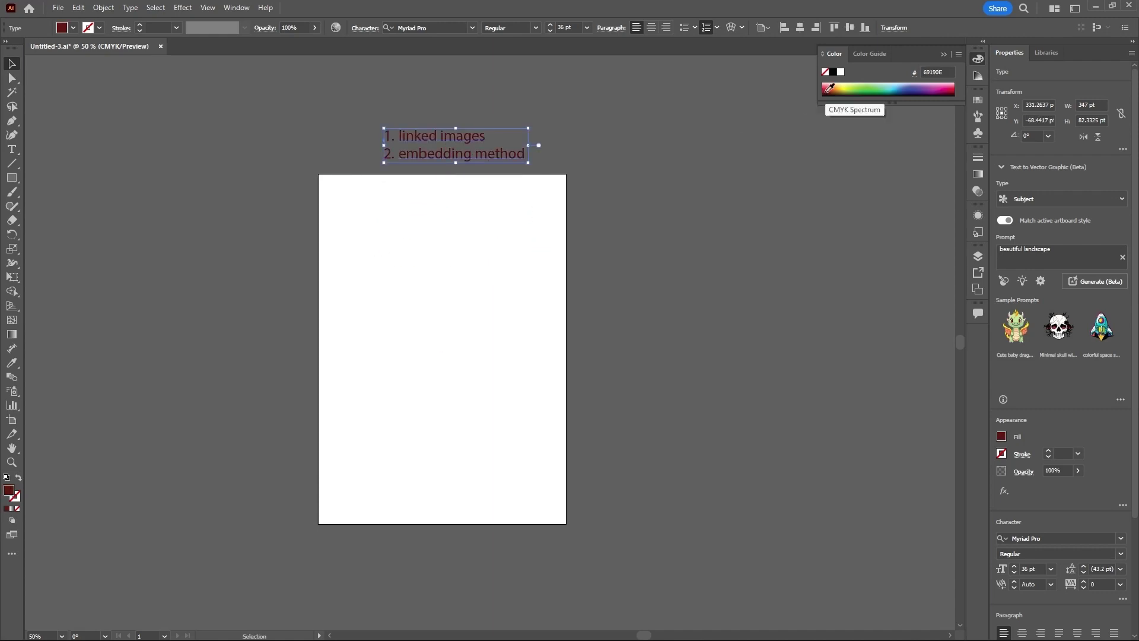
click(945, 88)
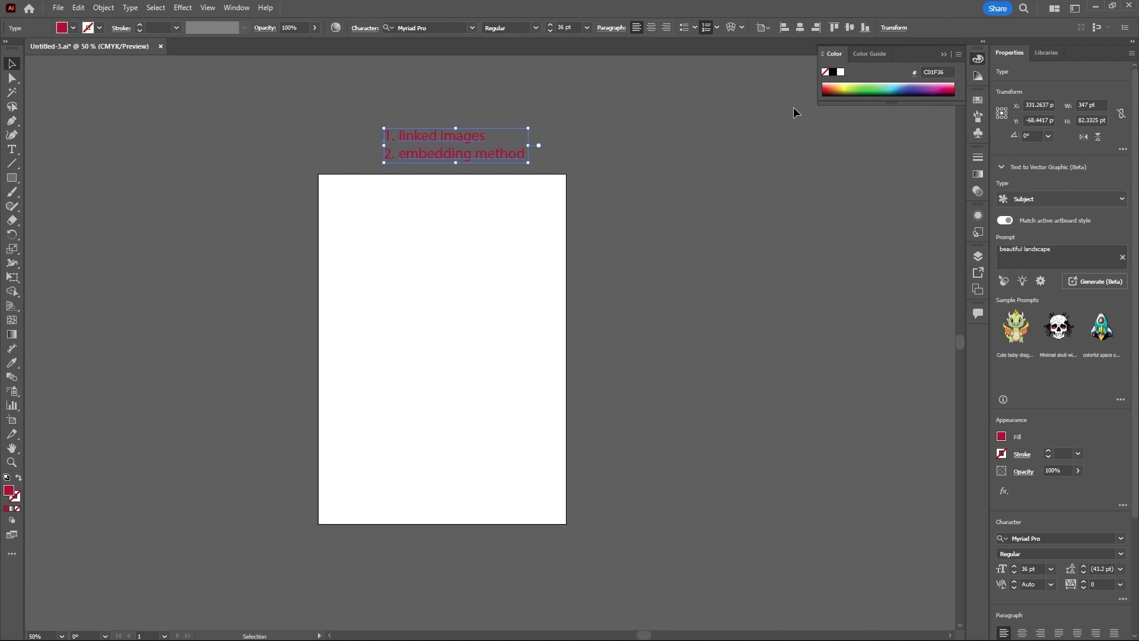
double_click(11, 491)
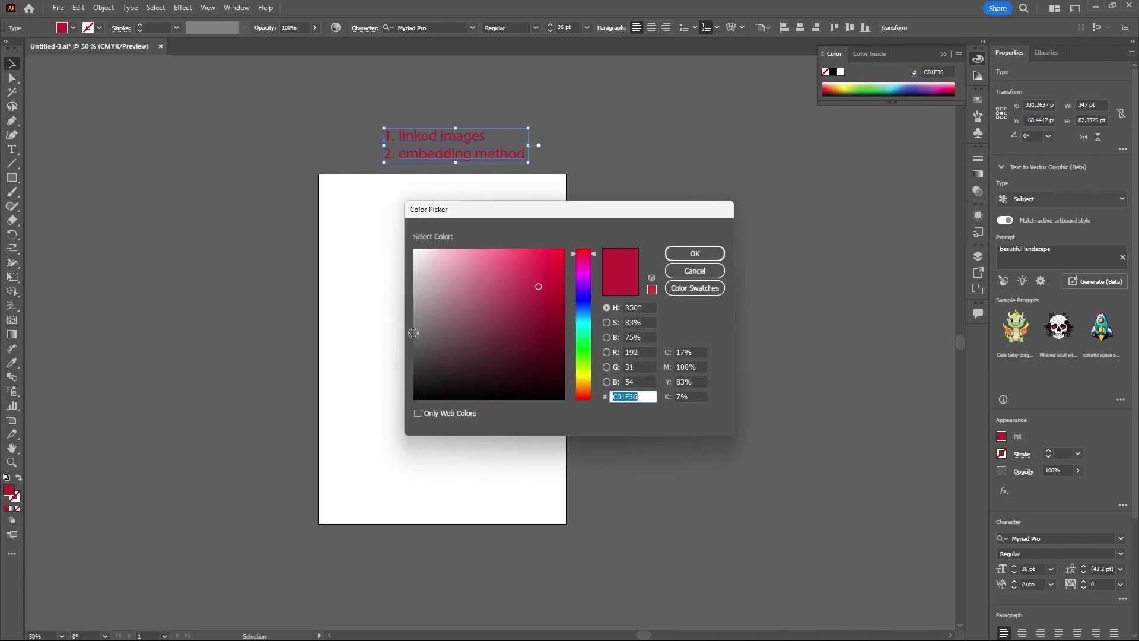
click(415, 249)
click(717, 249)
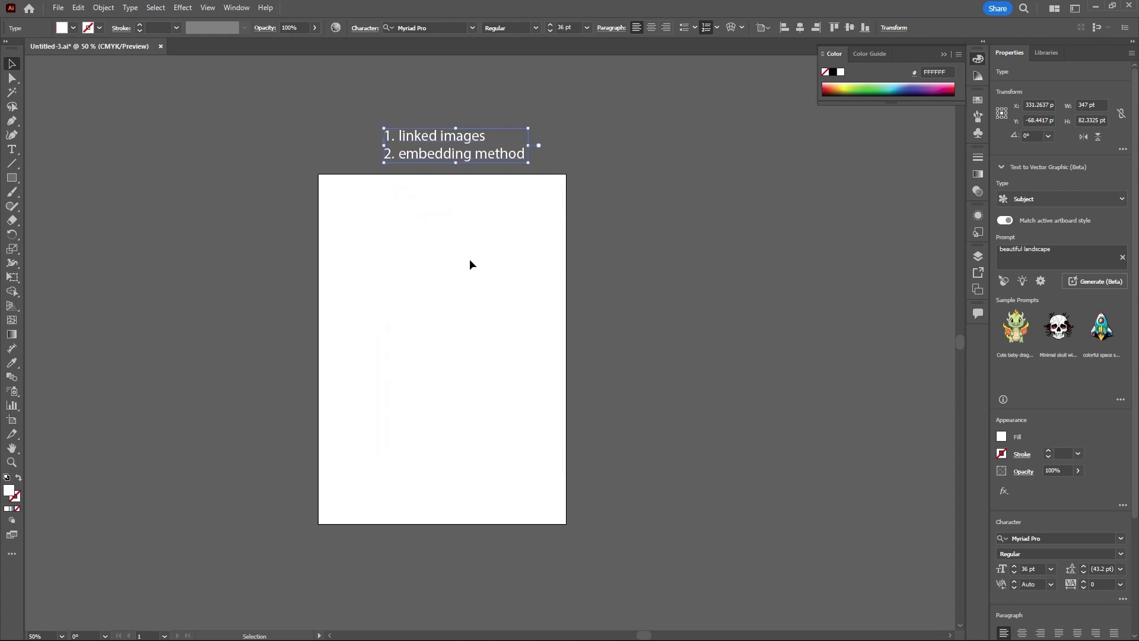
click(459, 259)
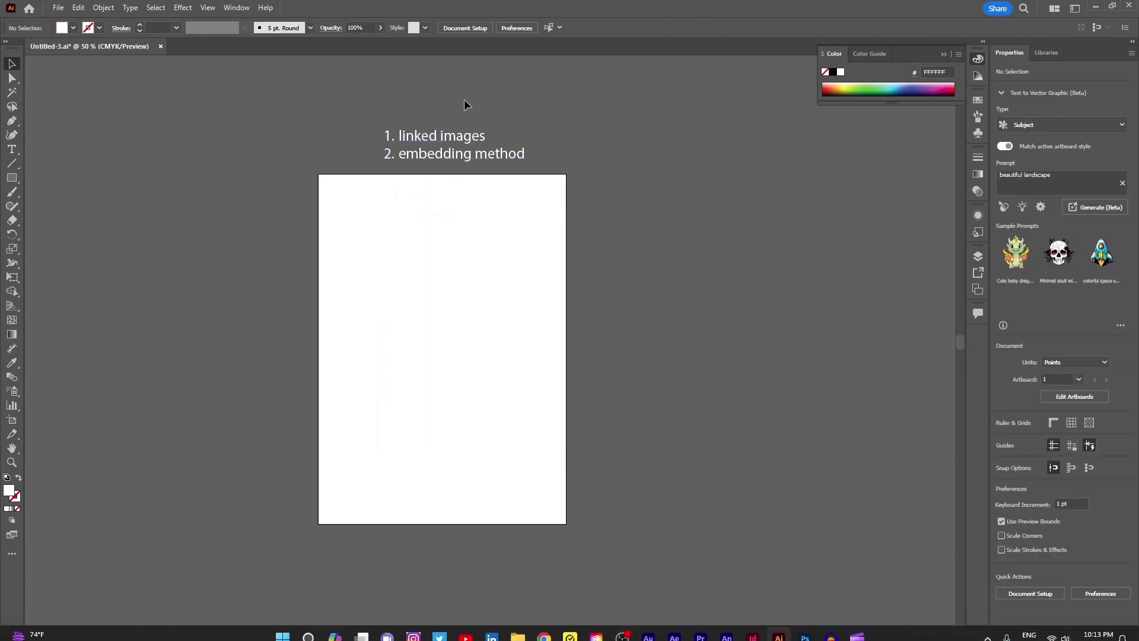
Step: Place the JPG of the woman holding a lotus leaf from the Desktop folder "free to use" with the Link option enabled
click(58, 8)
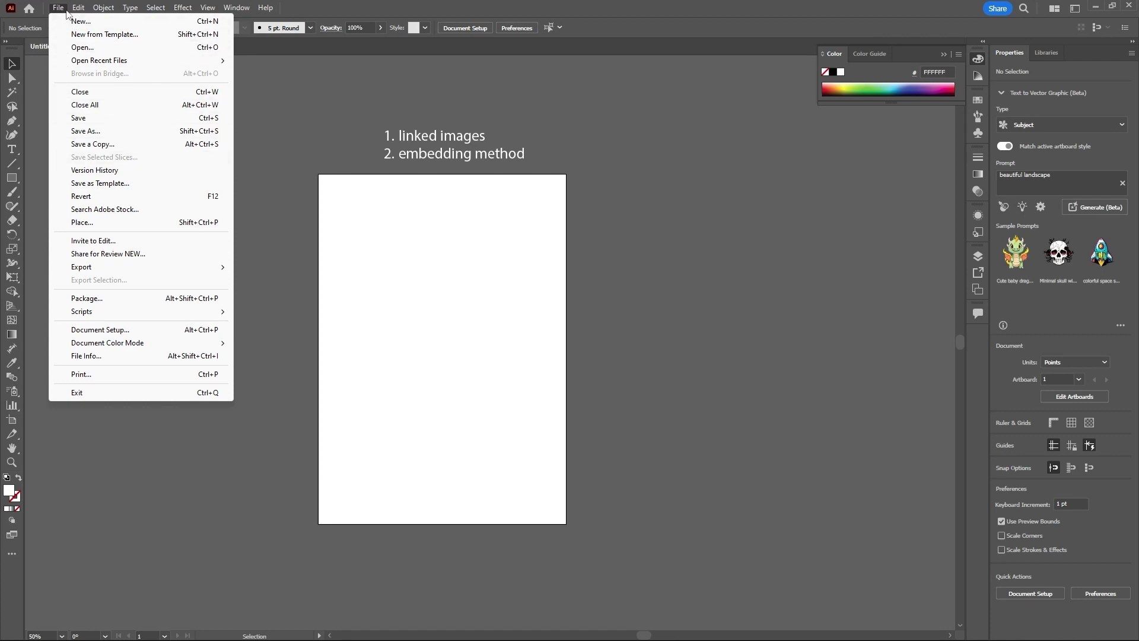
click(87, 226)
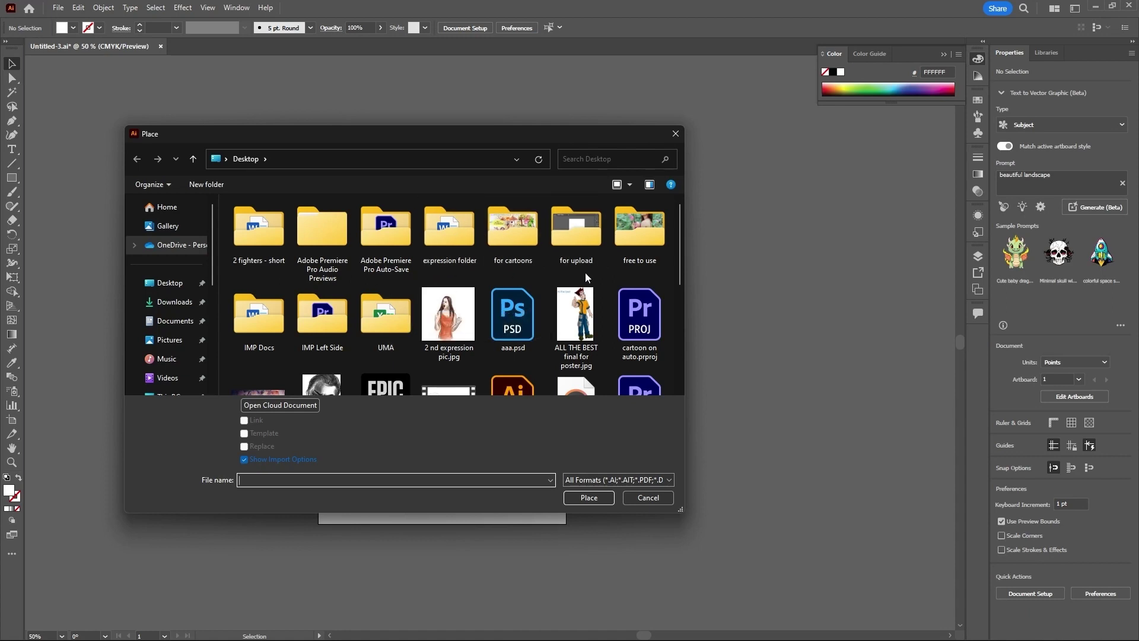
double_click(630, 263)
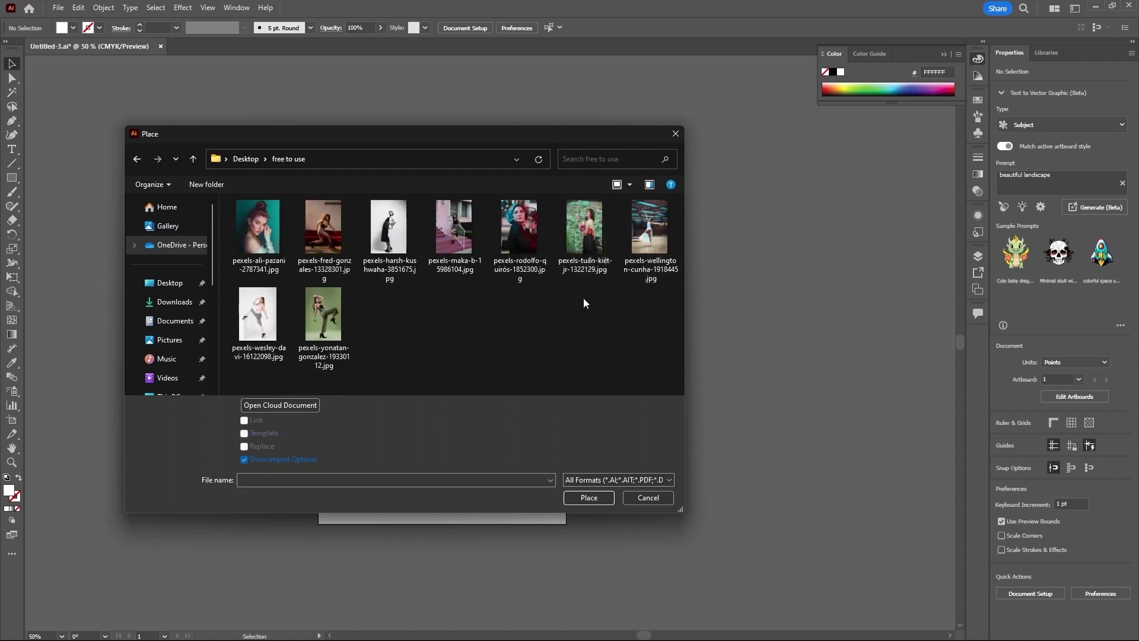
click(589, 228)
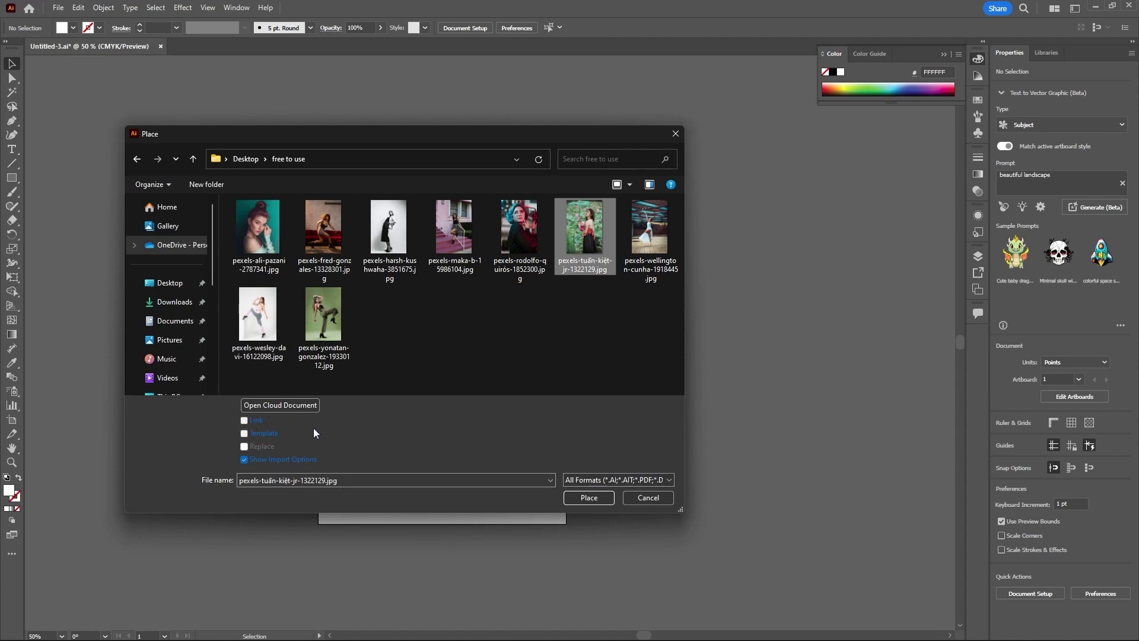
click(244, 421)
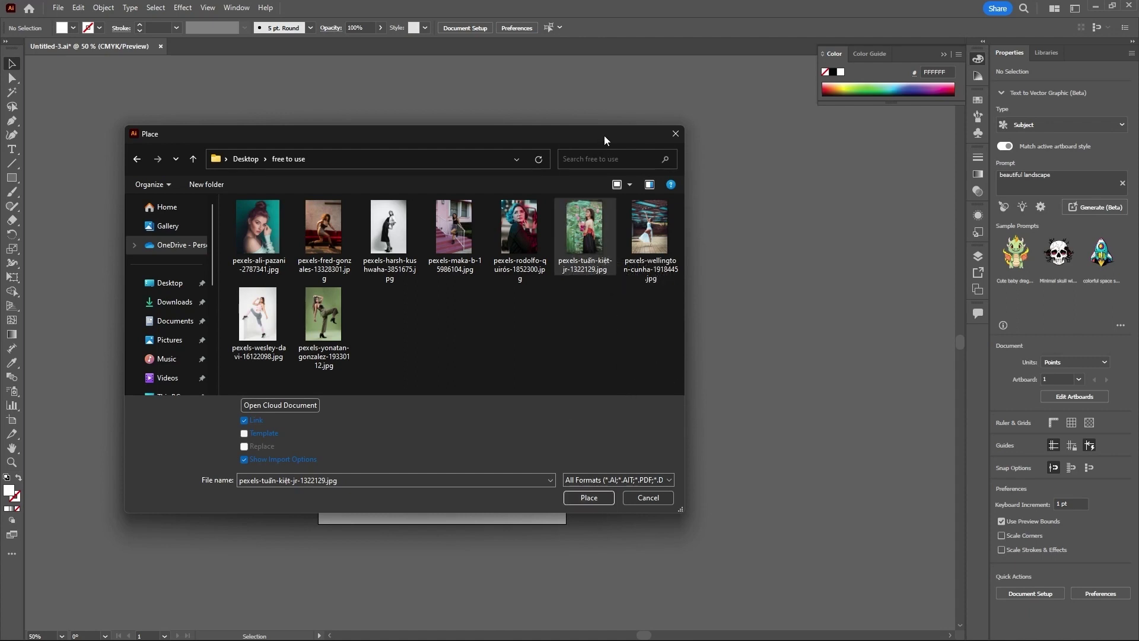
drag(603, 135, 642, 242)
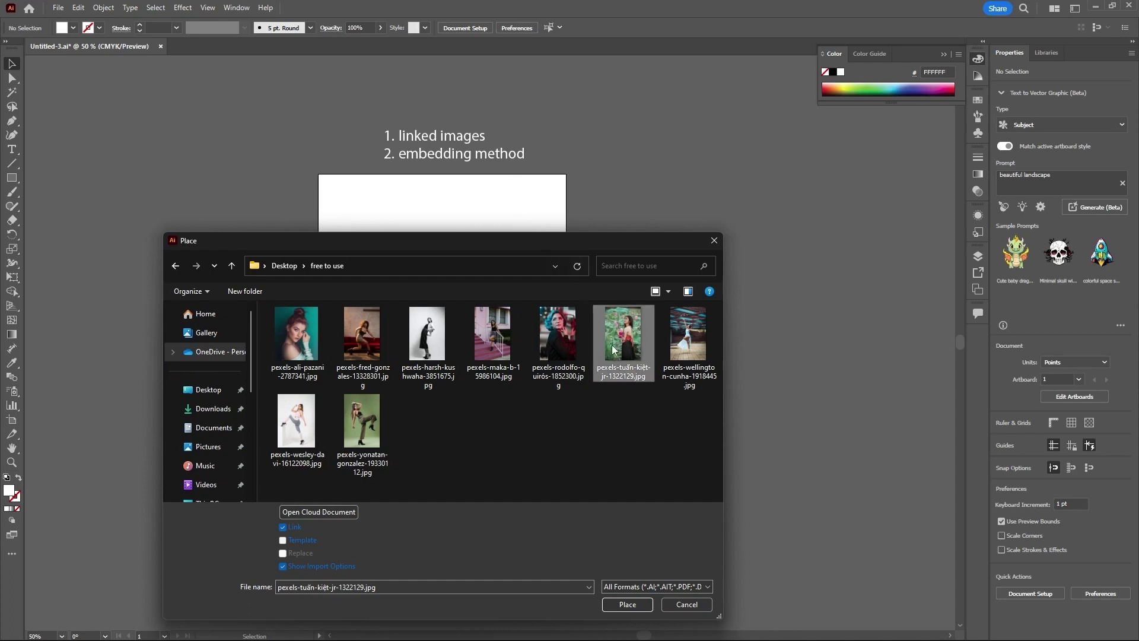
mouse_move(613, 354)
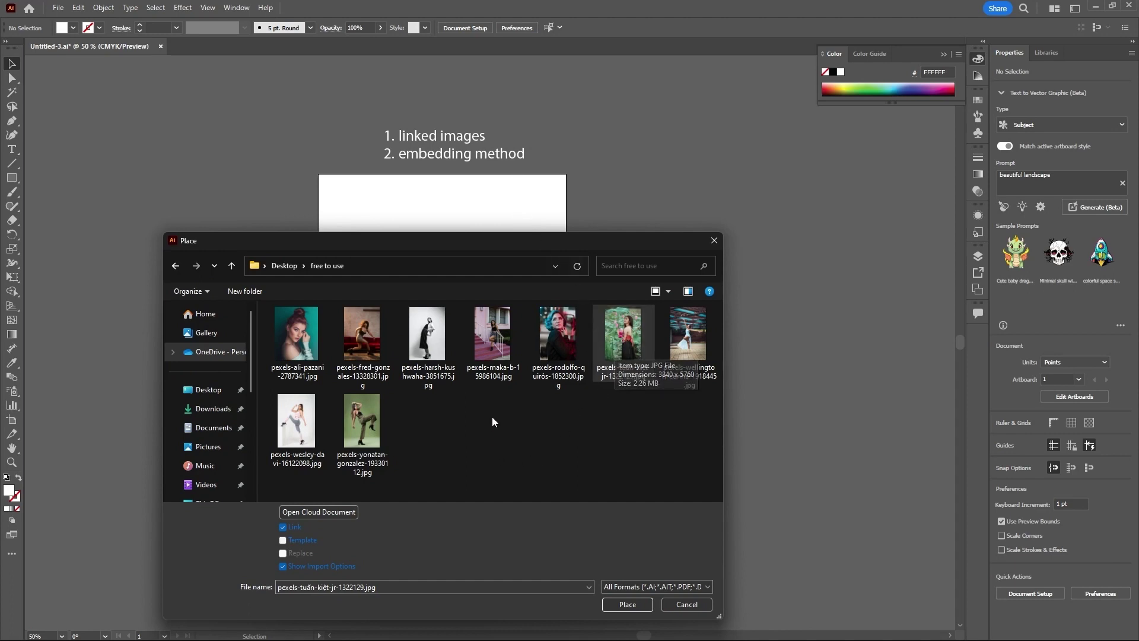
mouse_move(558, 387)
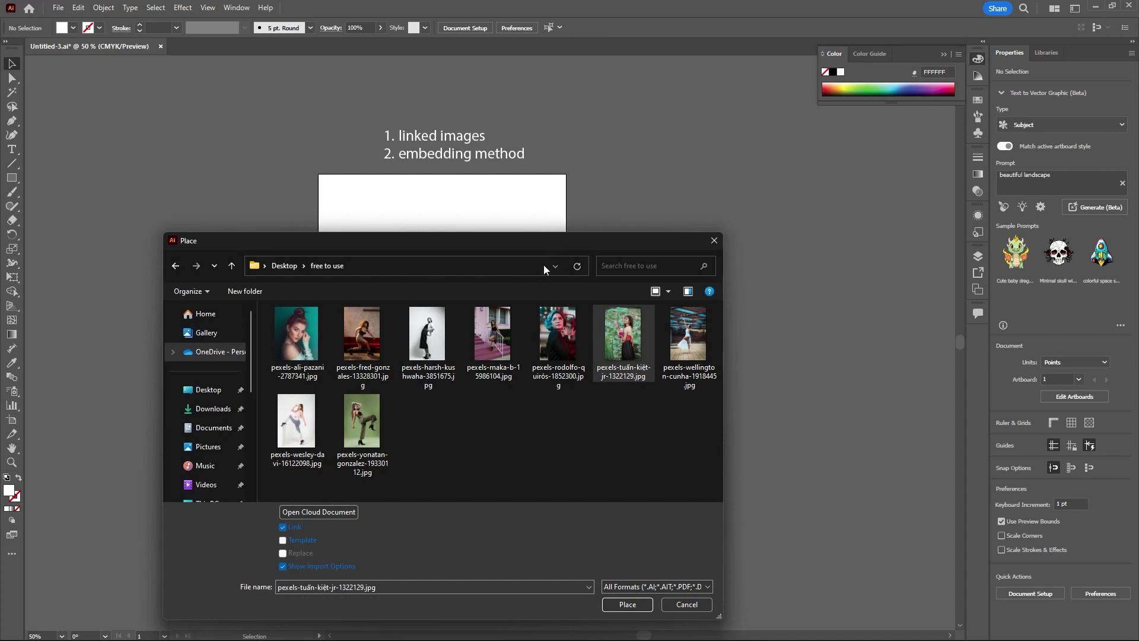
drag(561, 243, 558, 218)
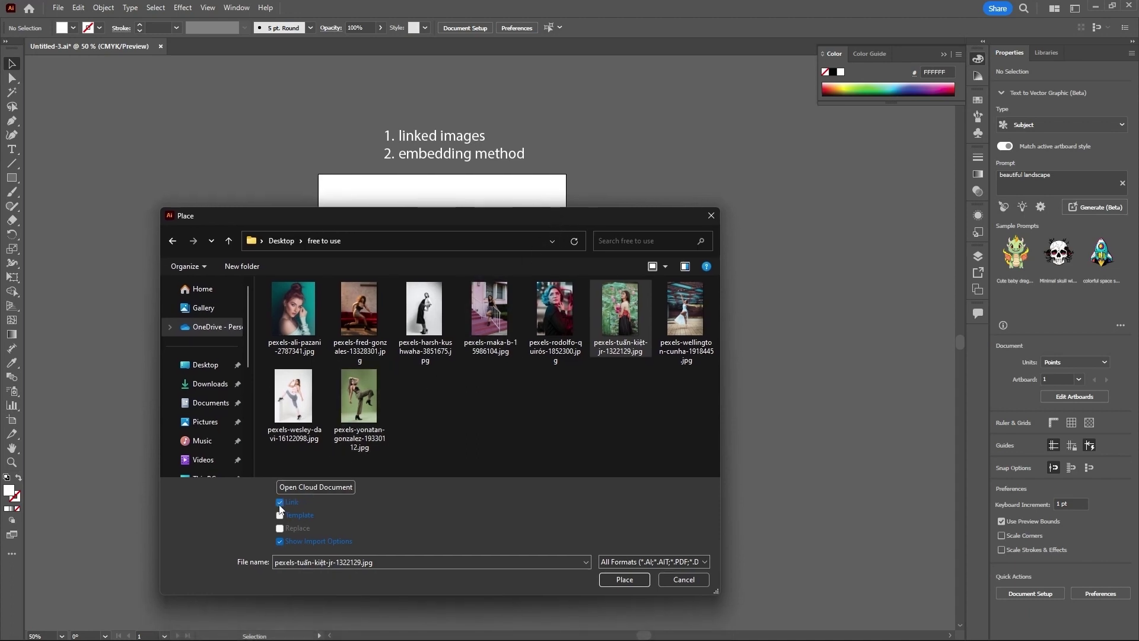
click(611, 582)
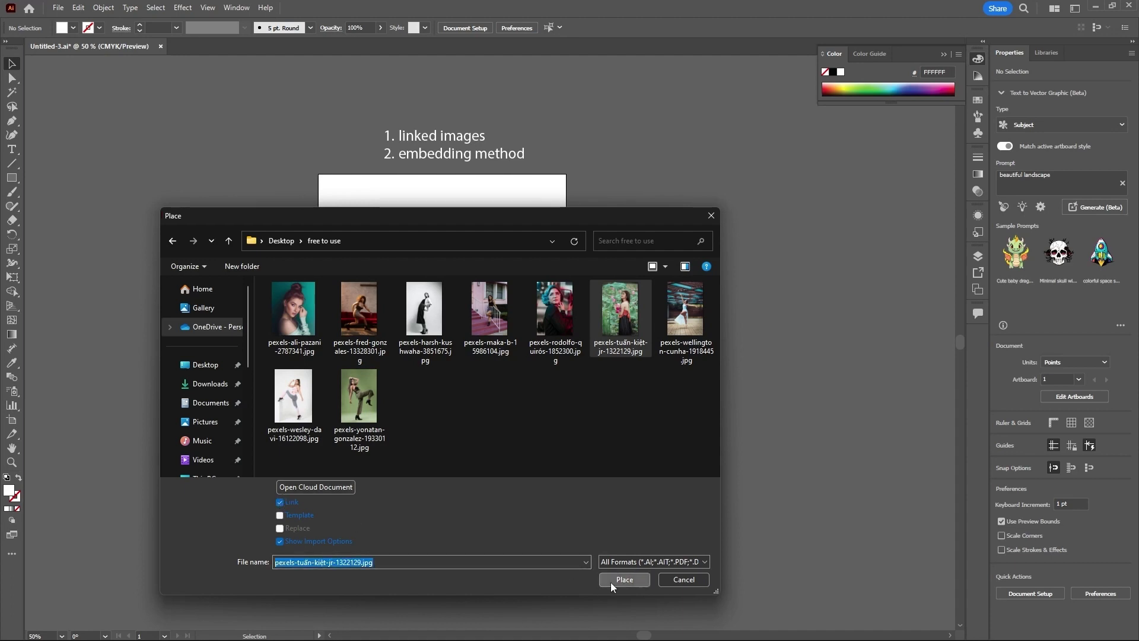
click(188, 96)
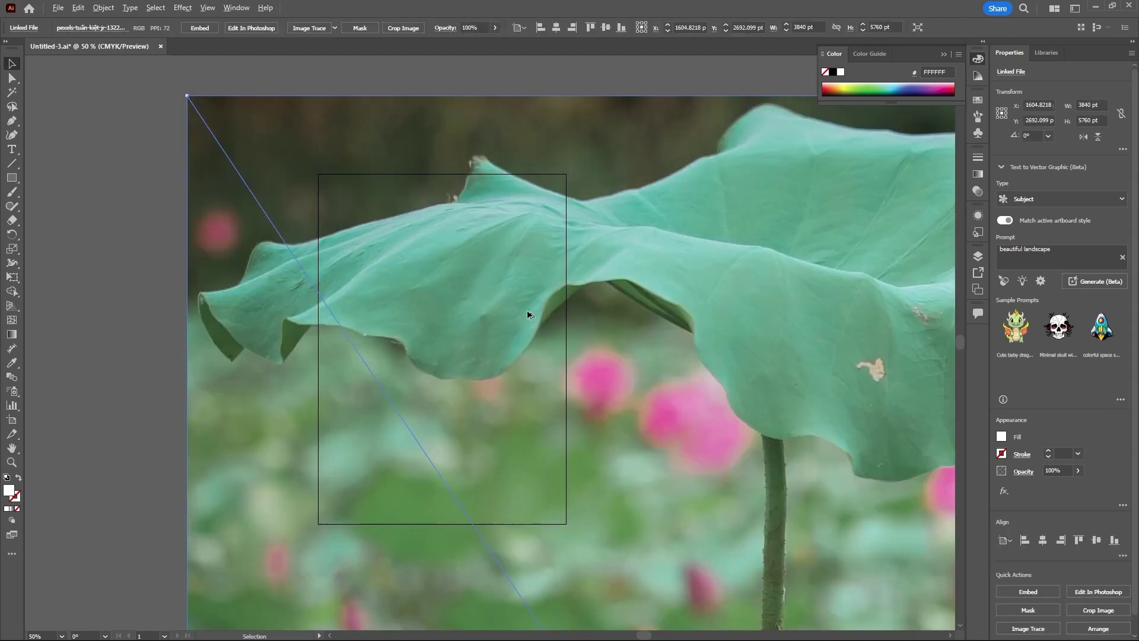
Step: Scale the linked photo down proportionally to about 490 × 736 pt and centre it on the artboard
scroll(527, 314, down, 5)
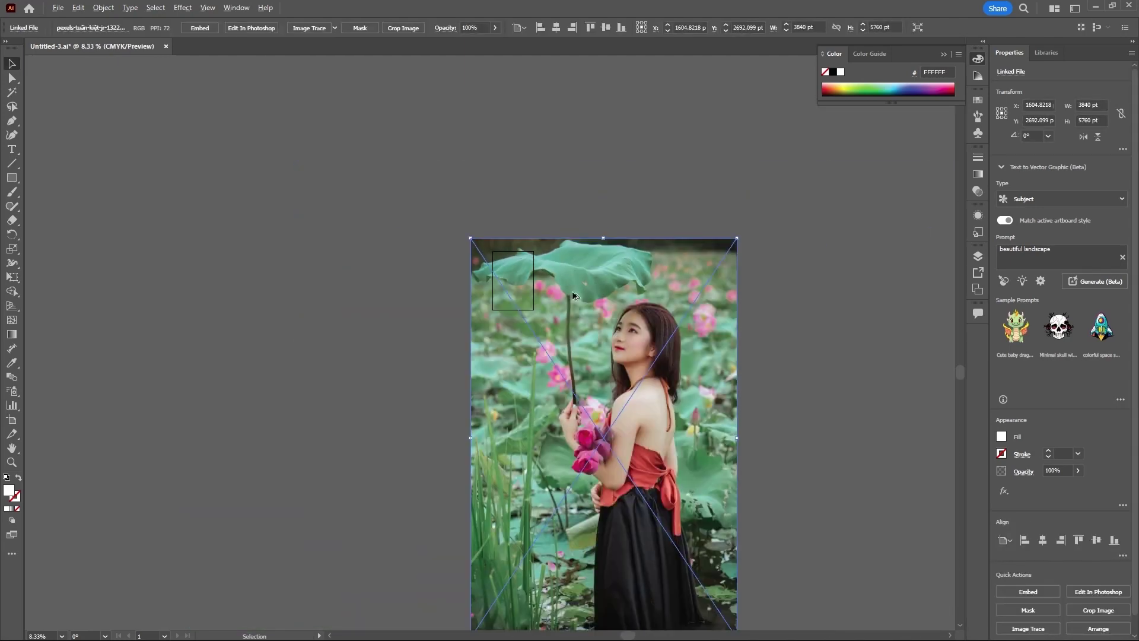
drag(572, 295, 513, 211)
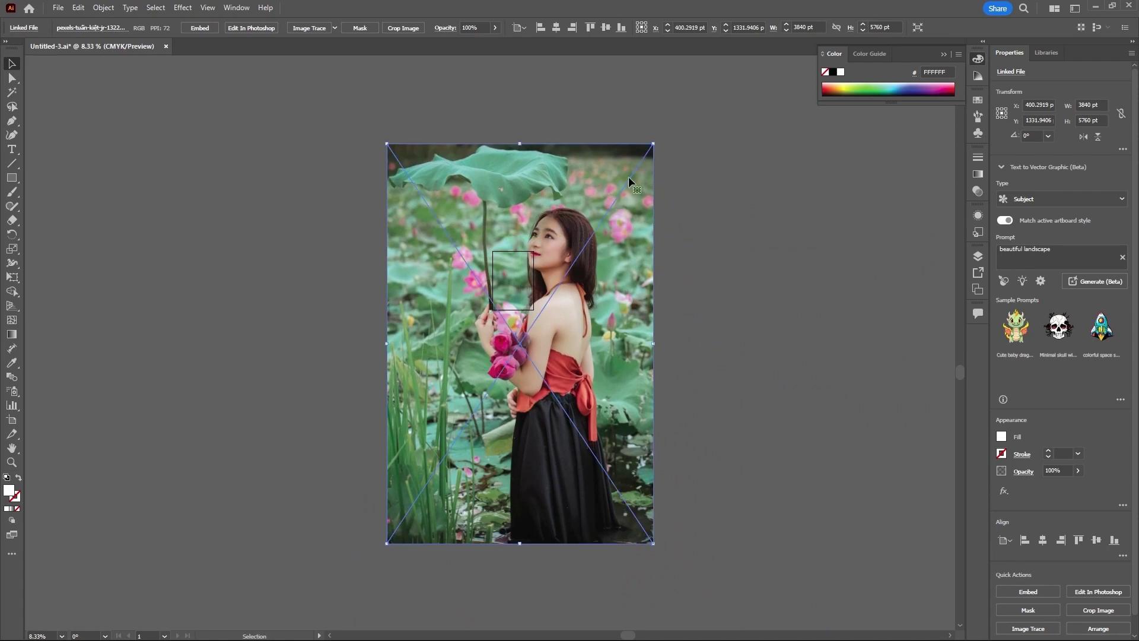
click(706, 233)
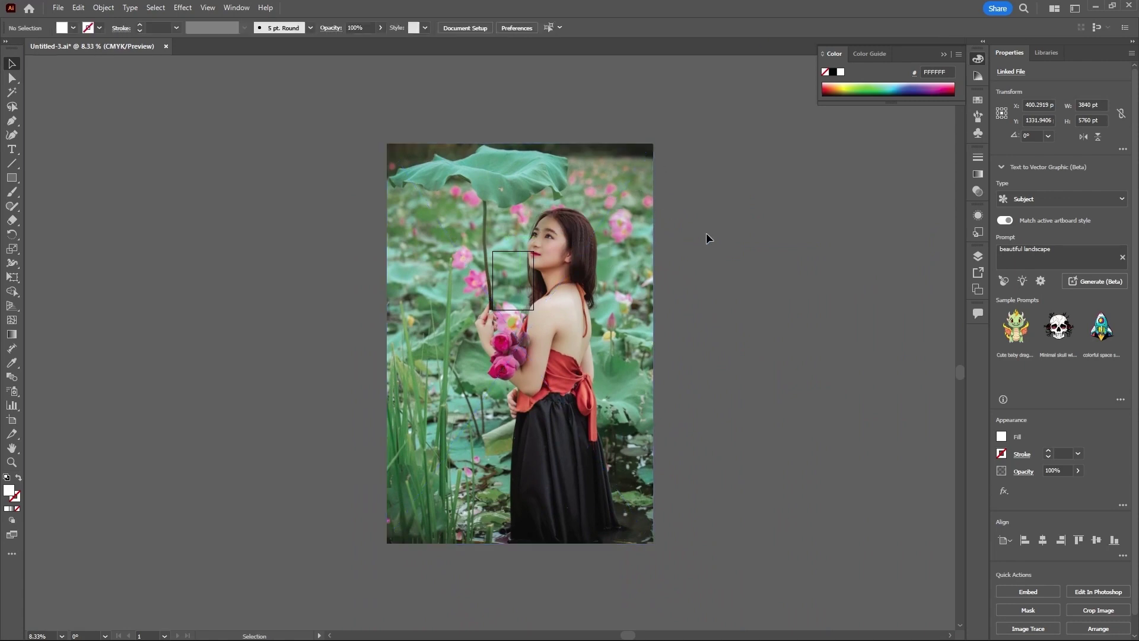
click(628, 251)
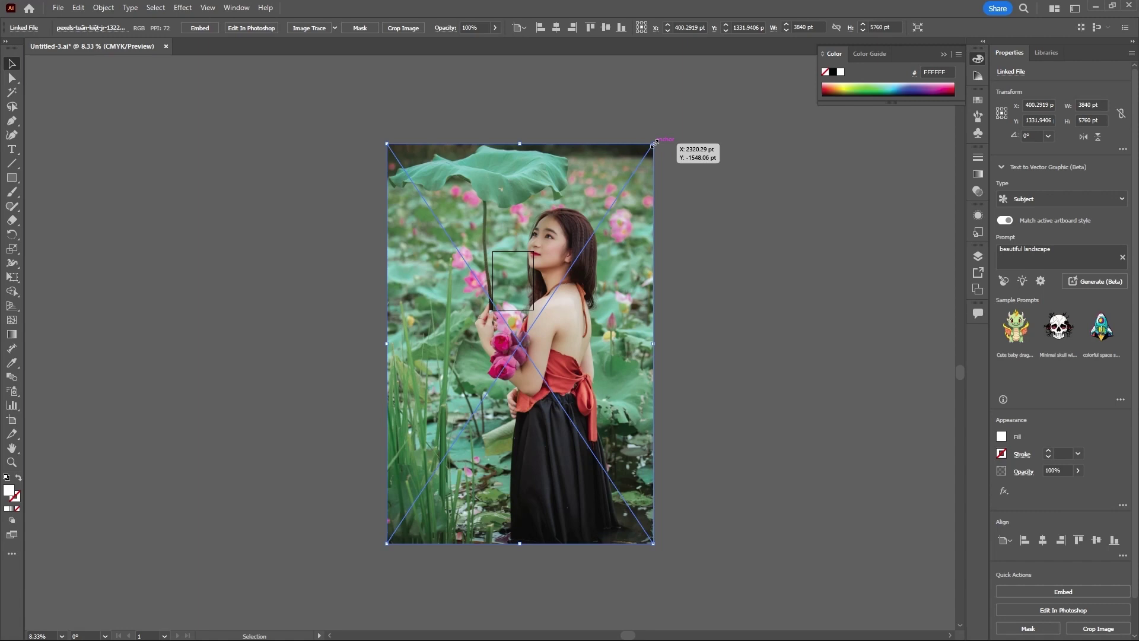
drag(655, 143, 525, 284)
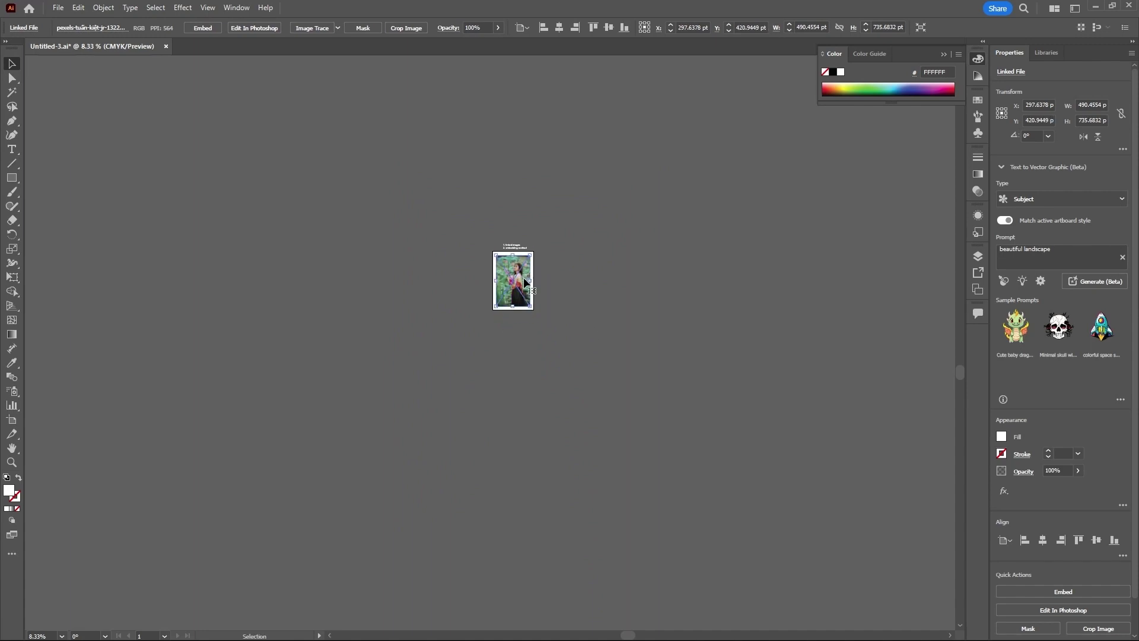
scroll(525, 283, up, 3)
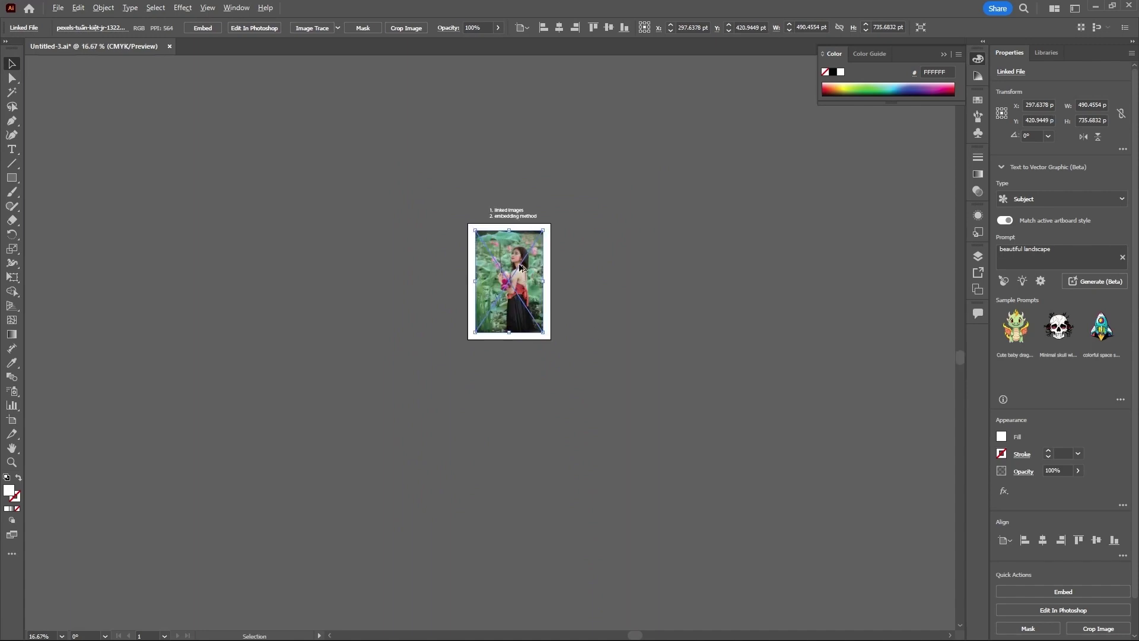
scroll(521, 258, up, 1)
scroll(515, 261, up, 2)
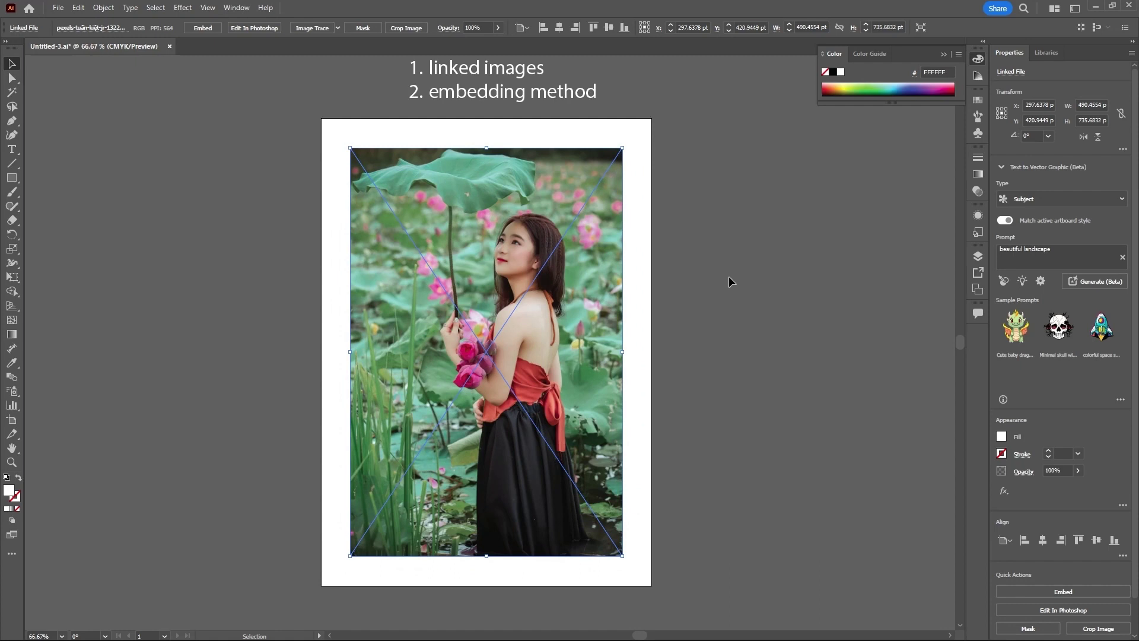
scroll(653, 264, up, 1)
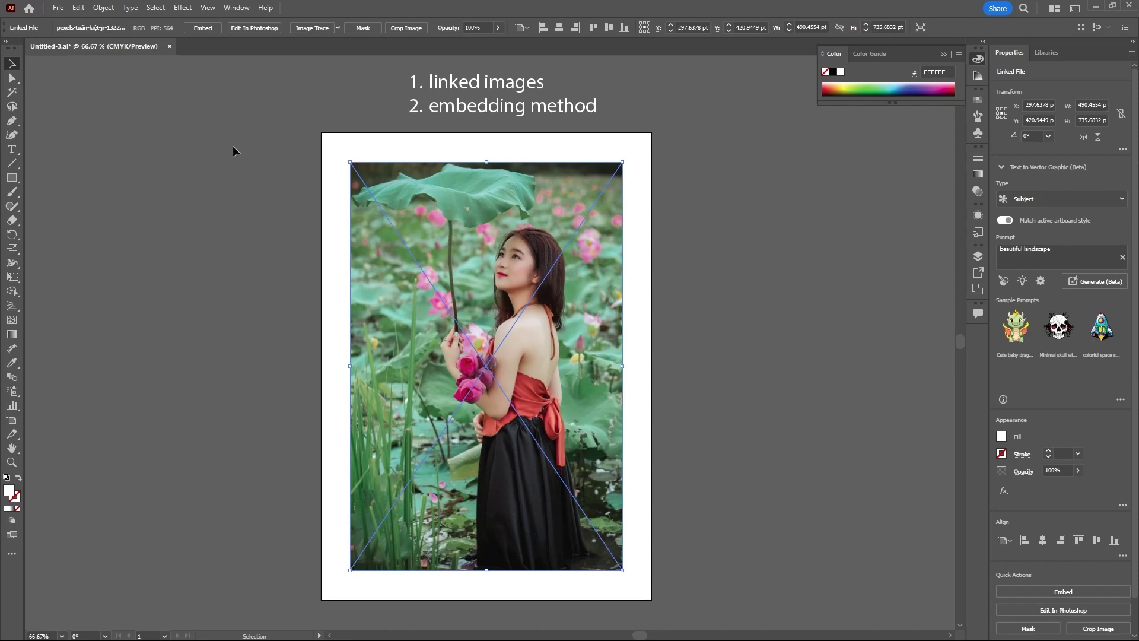
Step: Save the document on the computer's Desktop as "linked file" in Adobe Illustrator (*.AI) format with Include Linked Files enabled
click(64, 9)
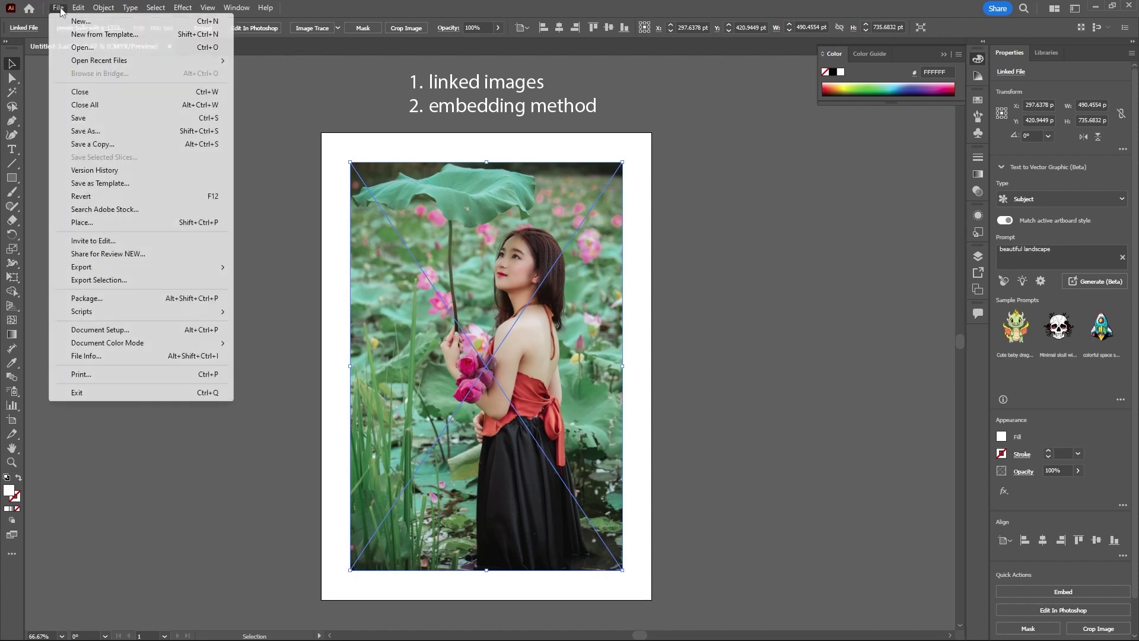
click(88, 132)
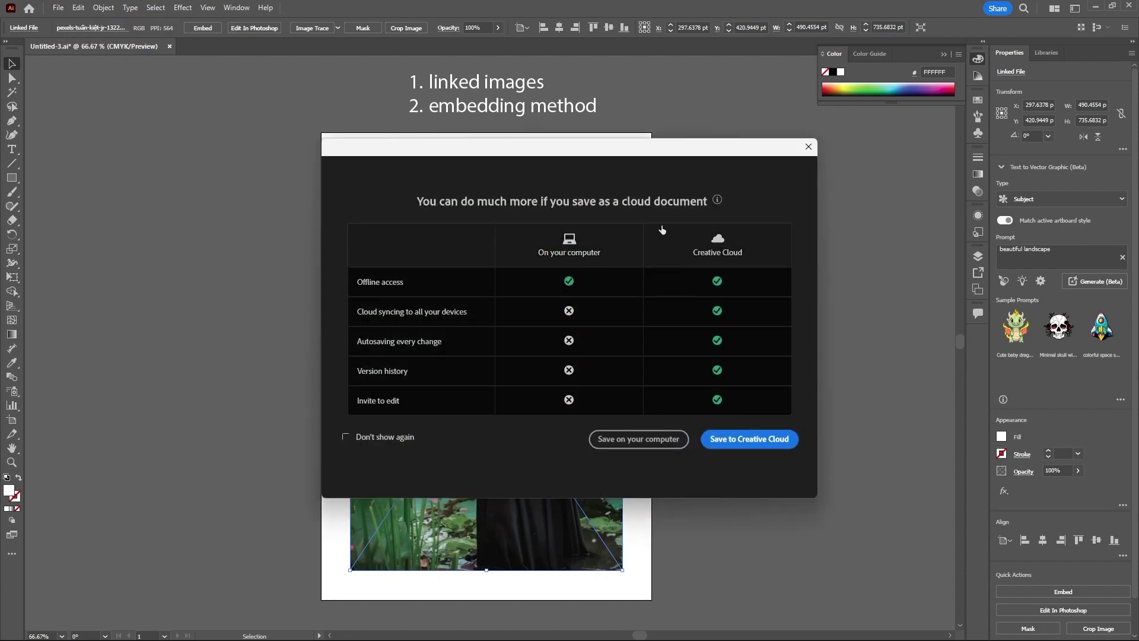
click(617, 442)
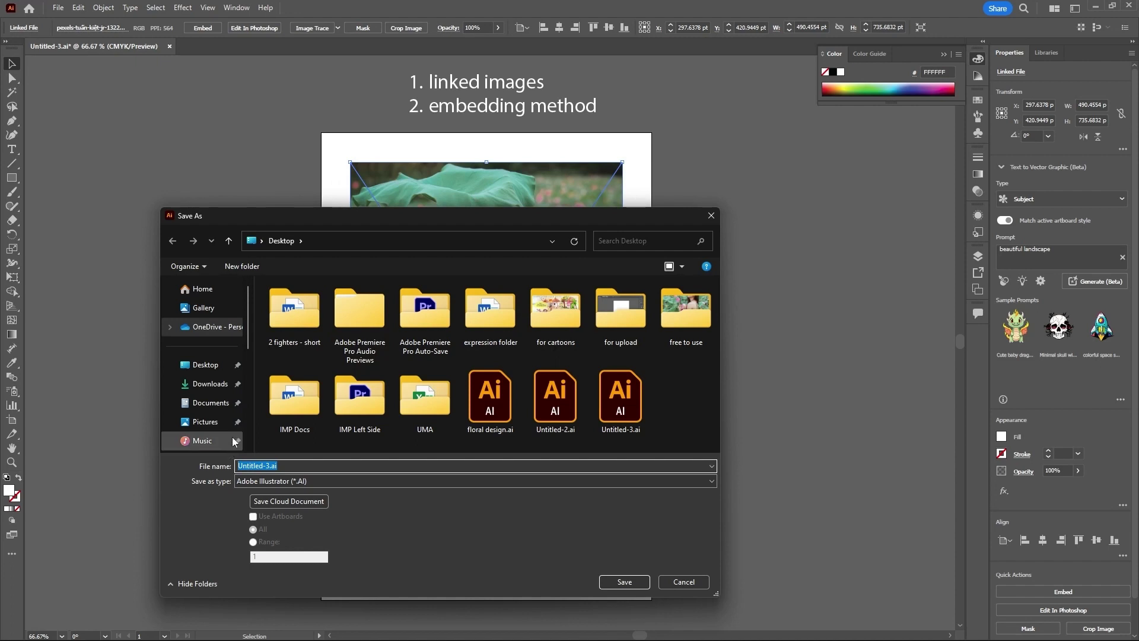
text(linked file)
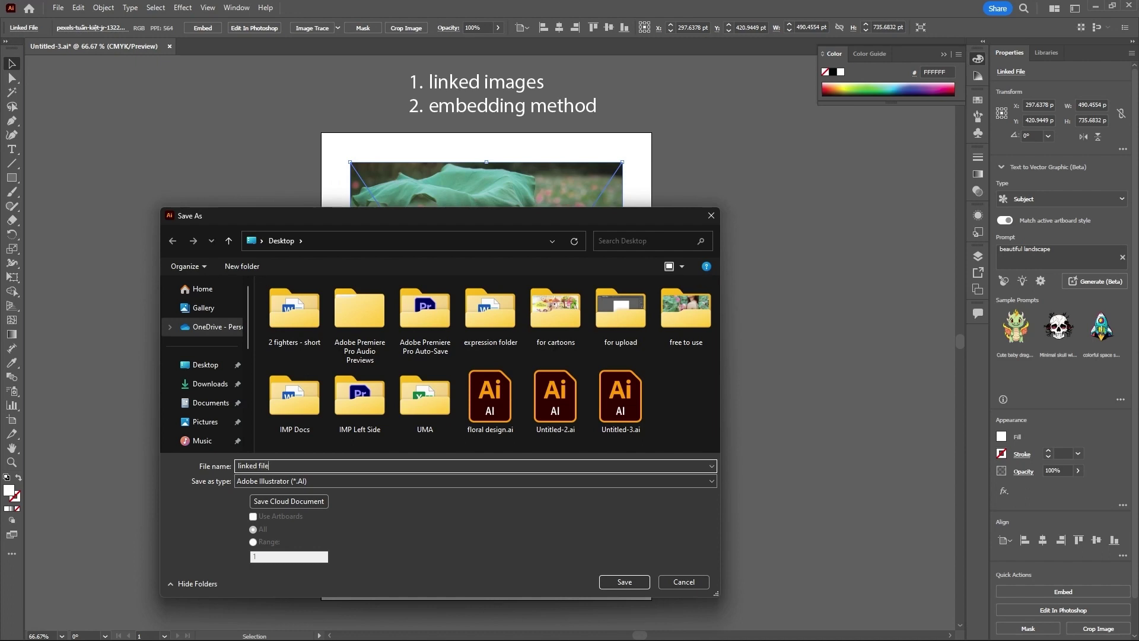
click(609, 582)
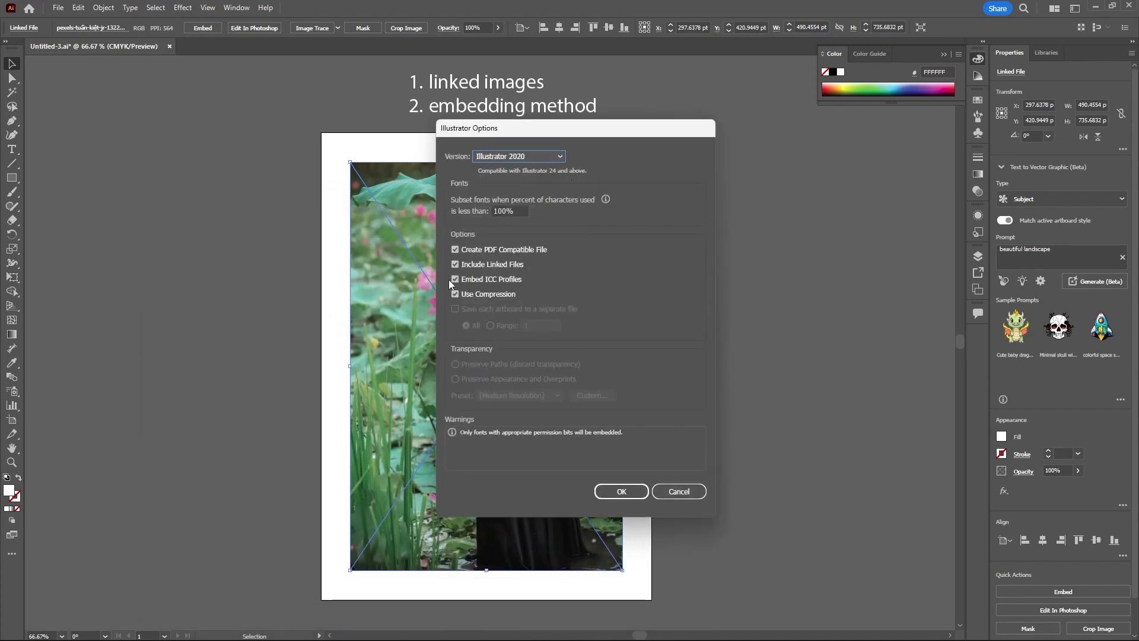
click(454, 264)
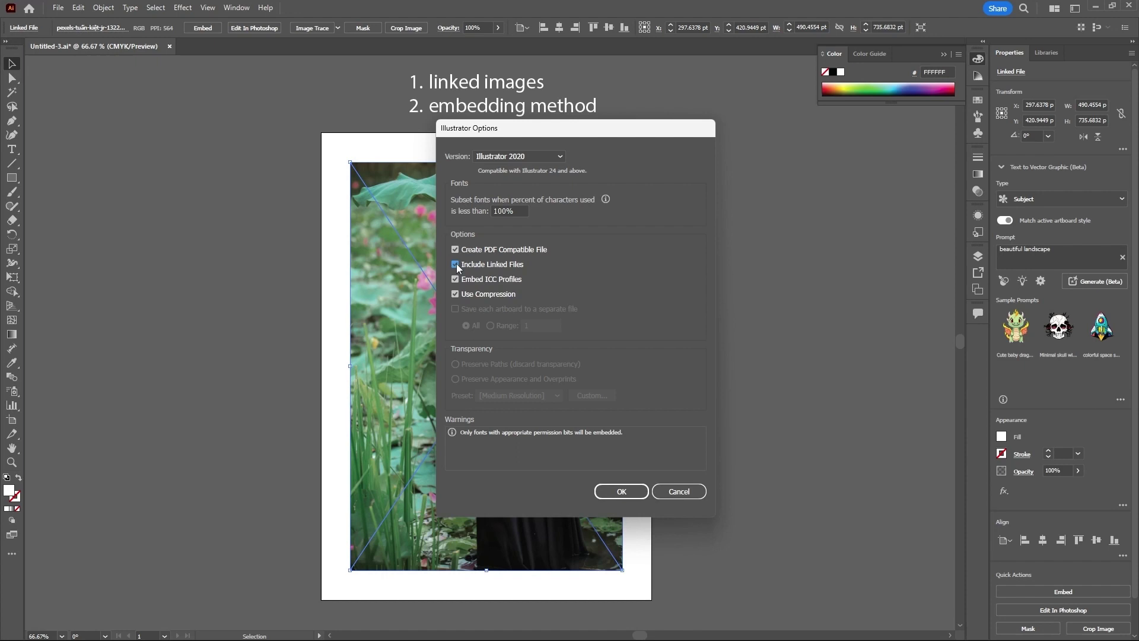
click(609, 495)
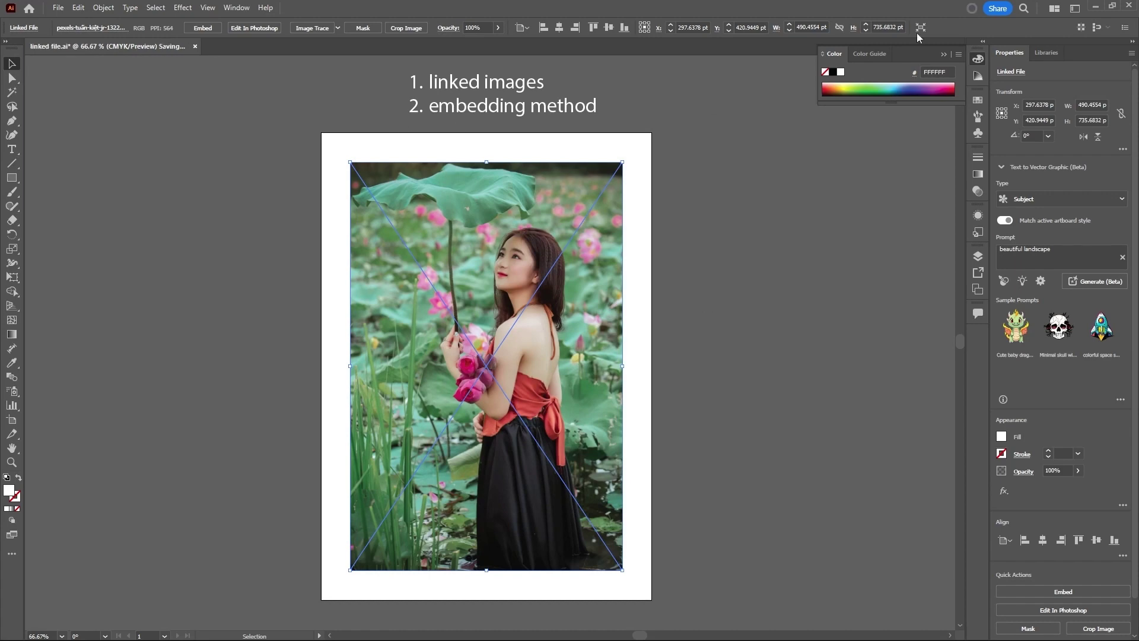
Step: Switch to the Windows desktop, move the "free to use" folder to an empty area and open it
click(1095, 6)
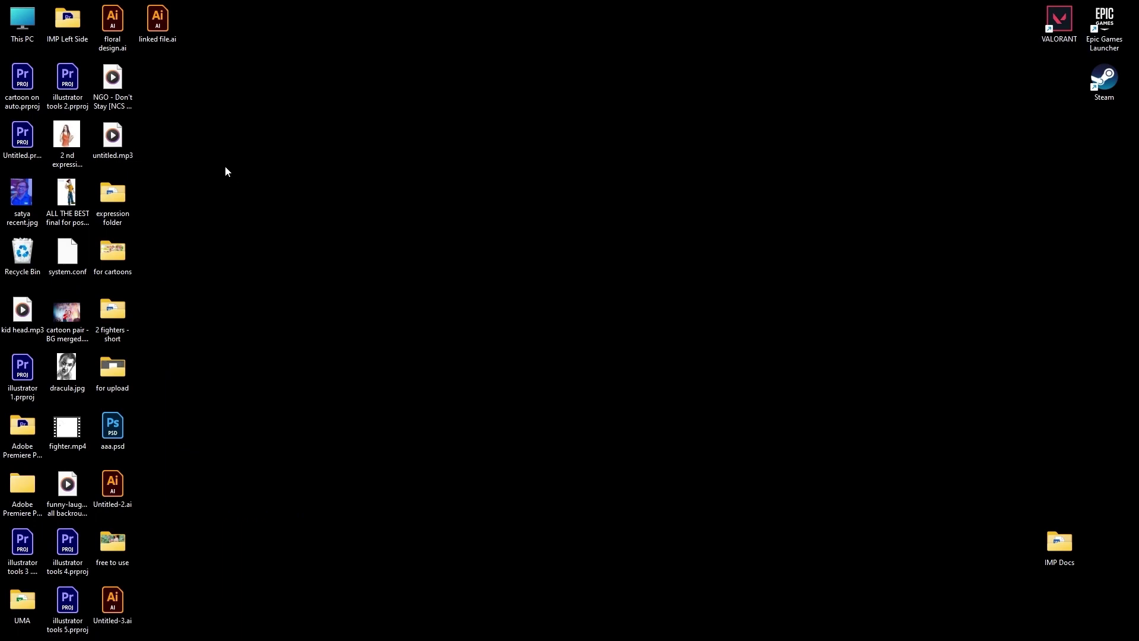
drag(118, 542, 305, 134)
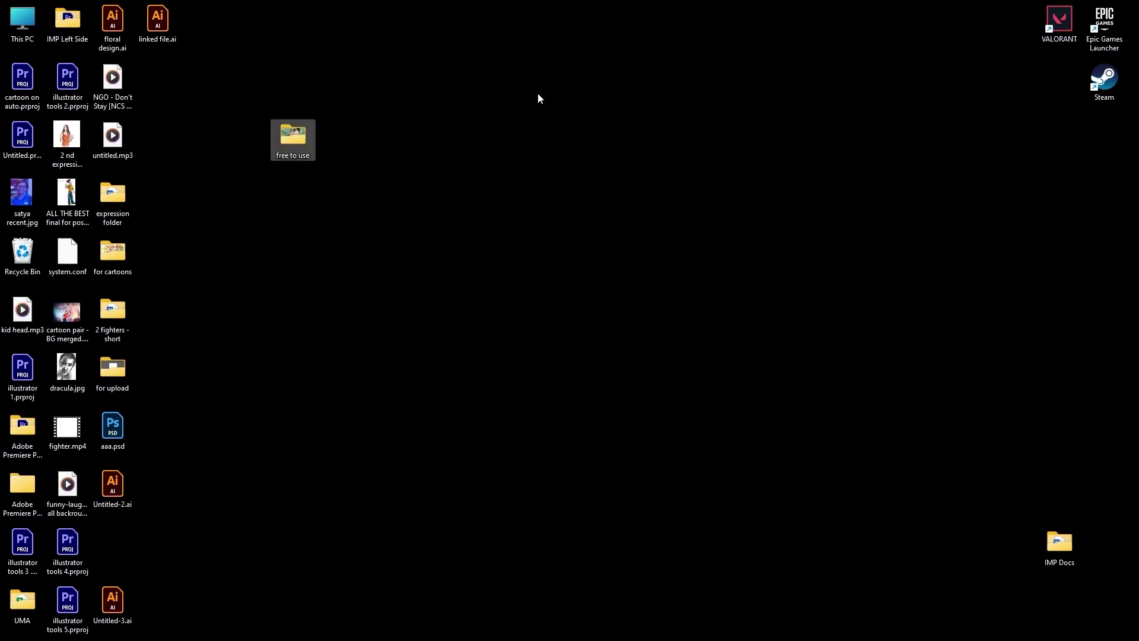
double_click(304, 148)
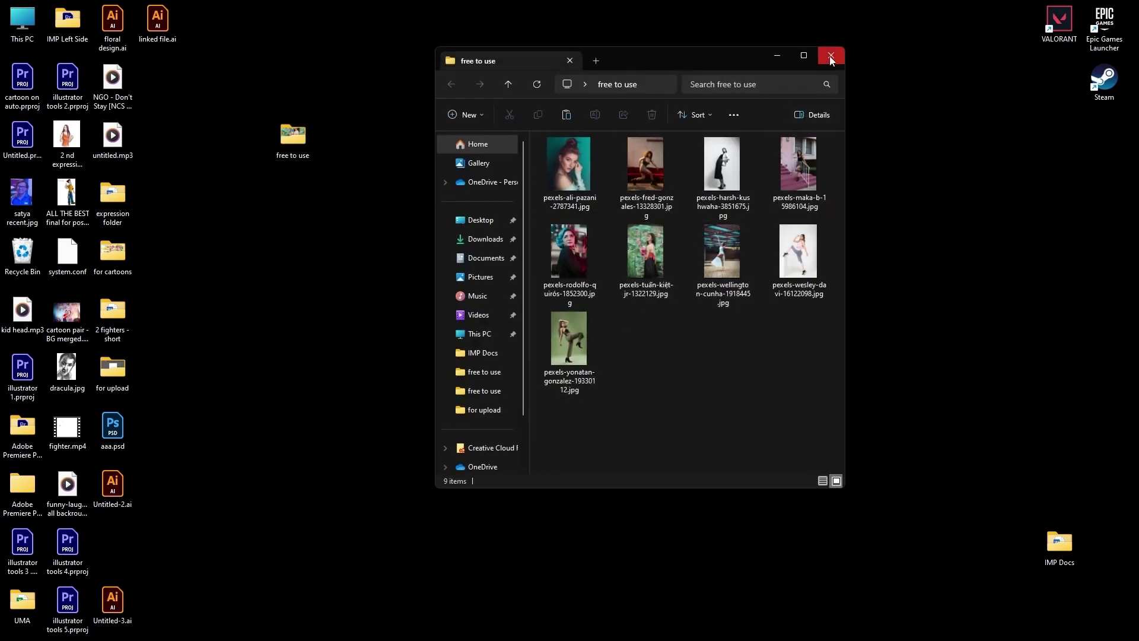
Step: Delete the JPG of the woman holding a lotus leaf from the "free to use" folder and close the folder
click(652, 267)
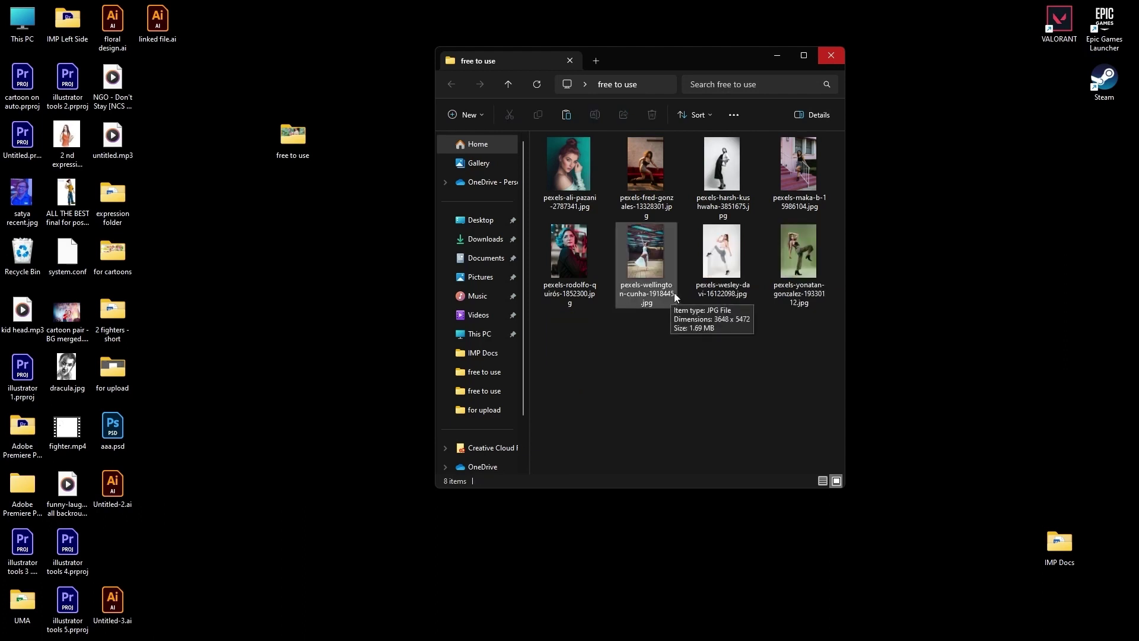
key(Delete)
click(829, 63)
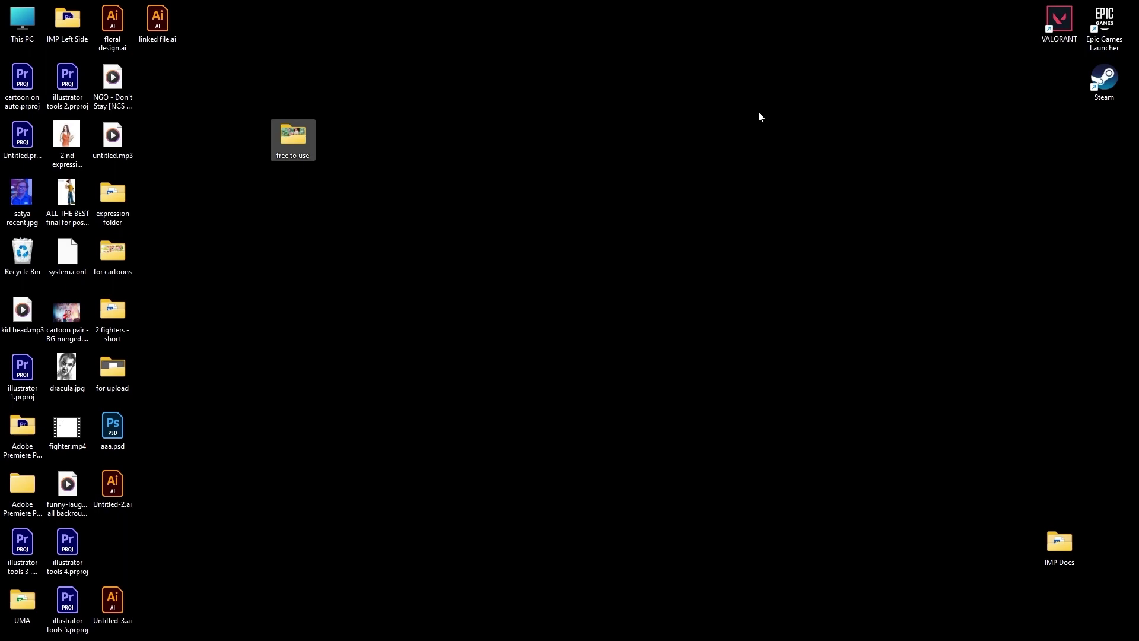
right_click(533, 196)
click(560, 275)
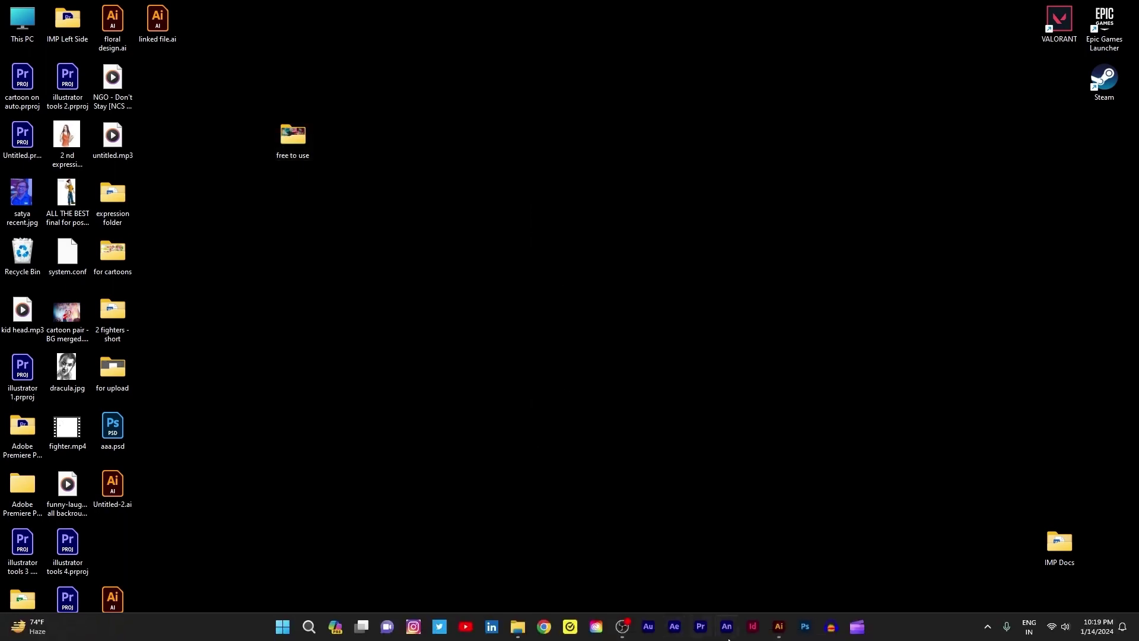
Step: Switch back to Illustrator and replace the missing linked photo with "ALL THE BEST final for poster.jpg" from the Desktop
click(776, 629)
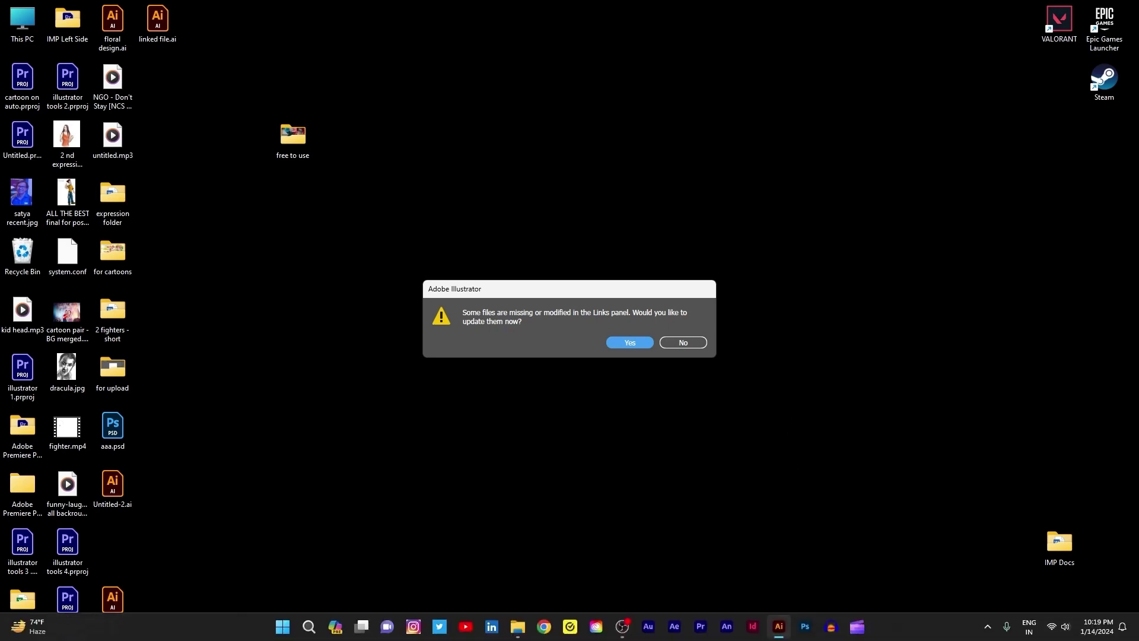
mouse_move(781, 636)
mouse_move(629, 639)
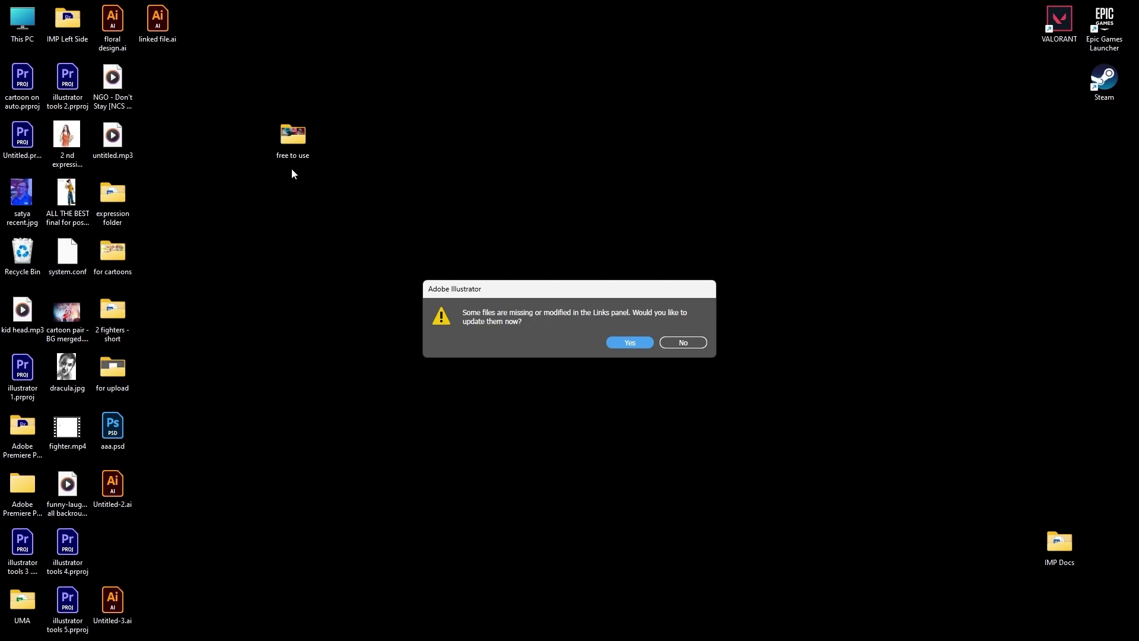
mouse_move(698, 638)
click(631, 344)
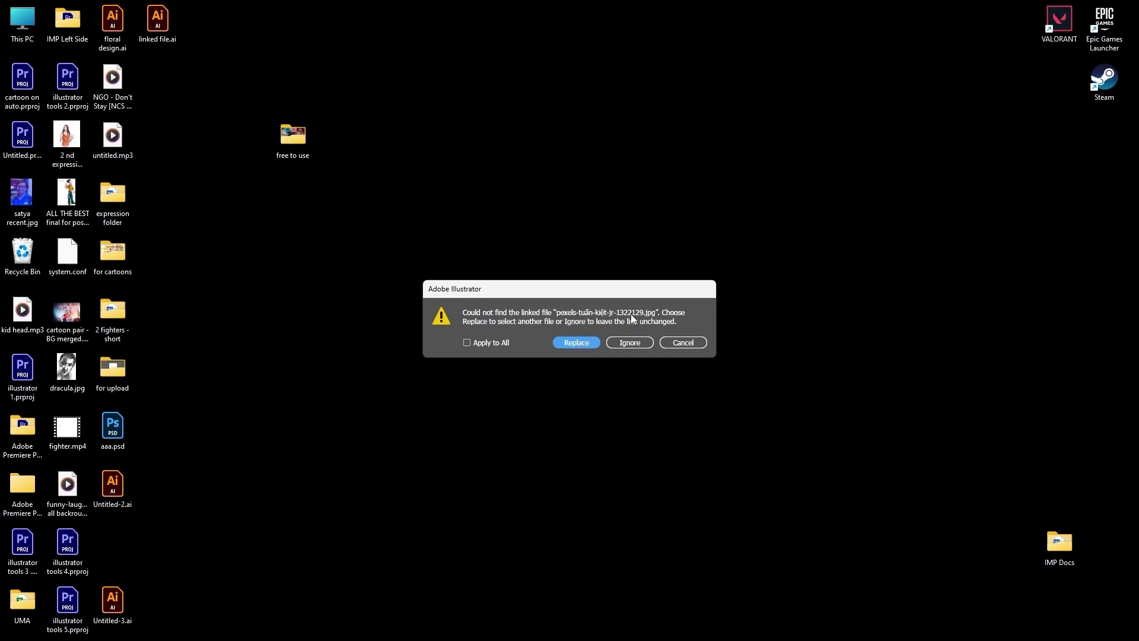
click(583, 345)
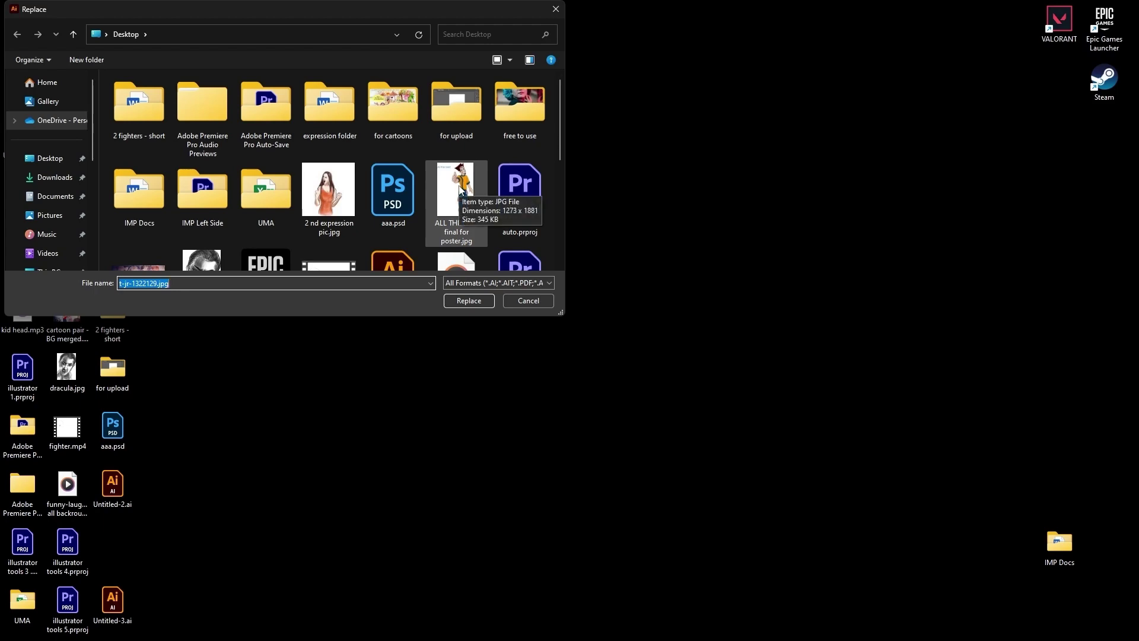
click(460, 189)
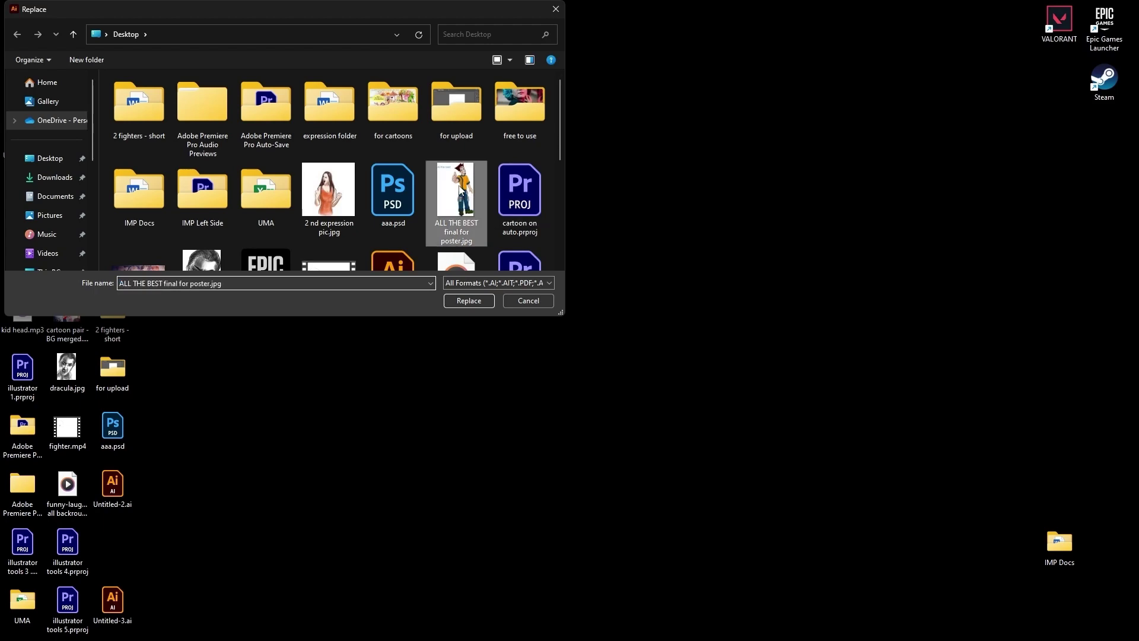
click(460, 304)
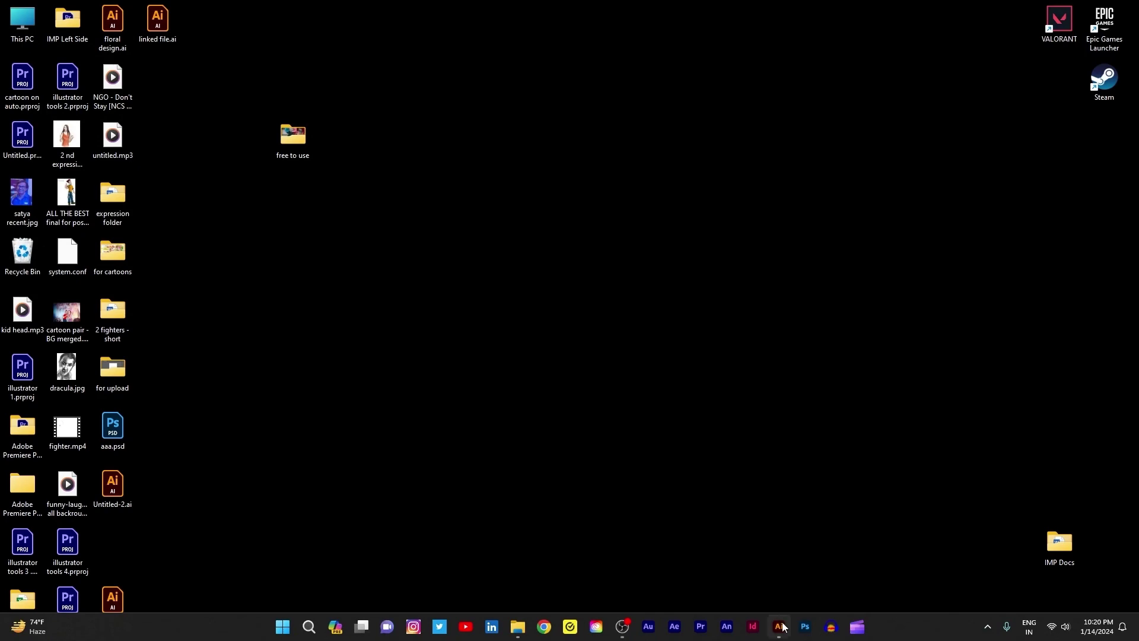
click(779, 631)
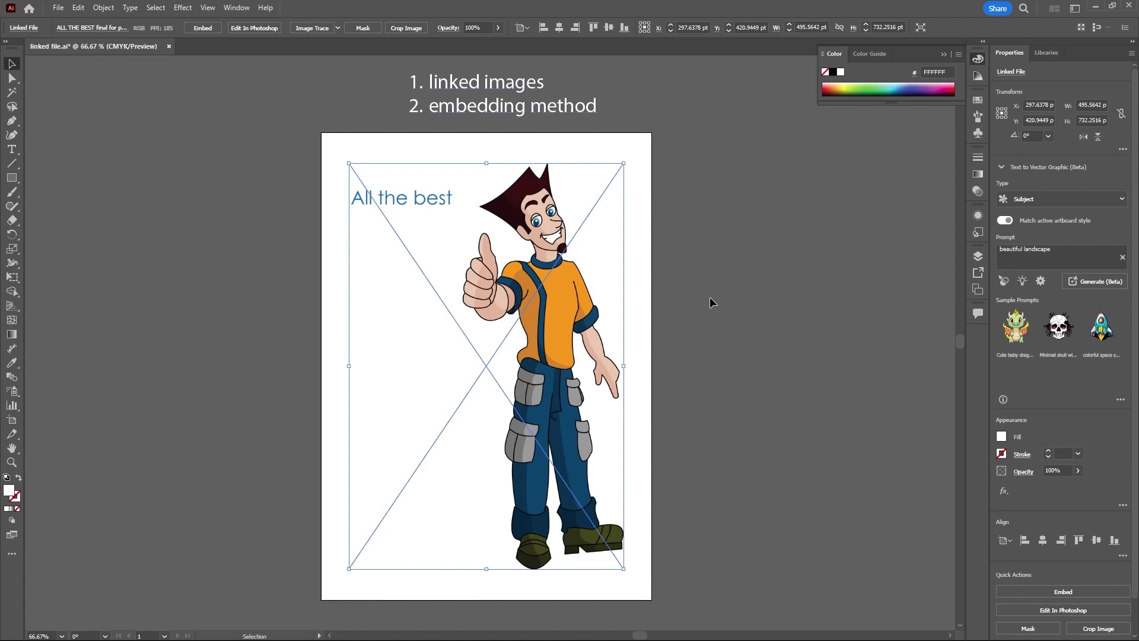
Step: Delete the linked cartoon image and place the JPG of the blue-haired woman from "free to use" with the Link option disabled
click(687, 299)
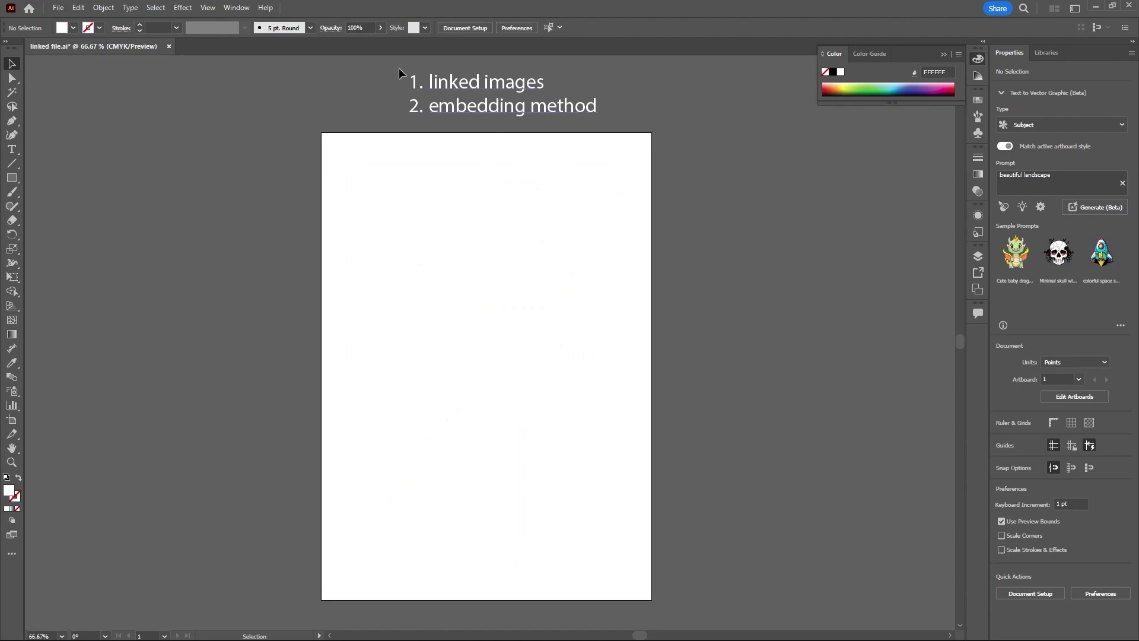
click(58, 8)
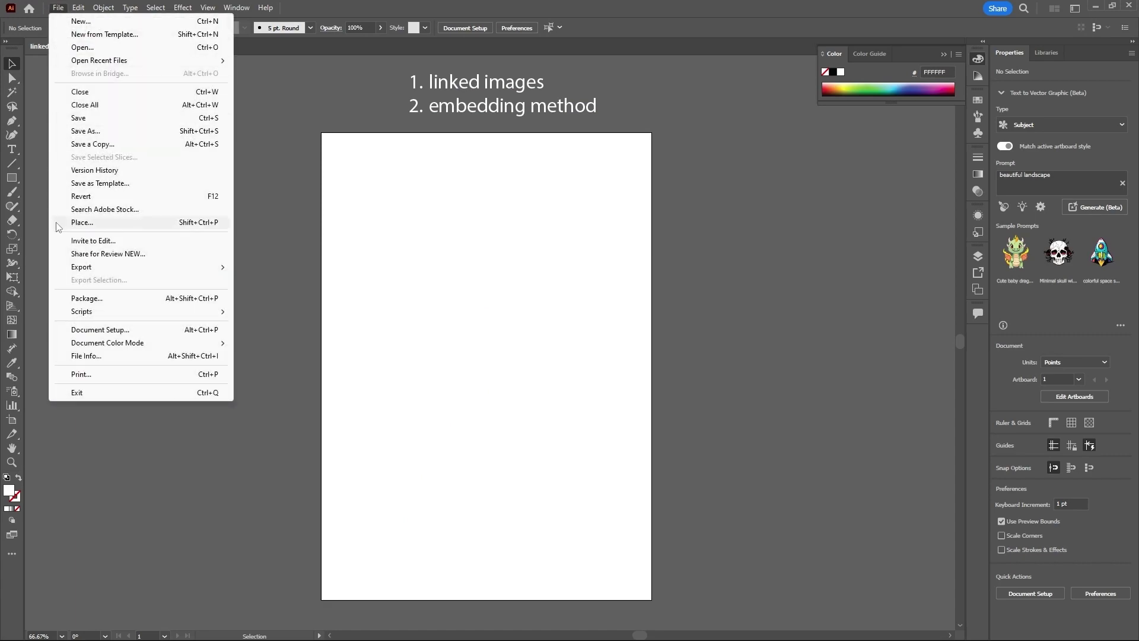
click(69, 224)
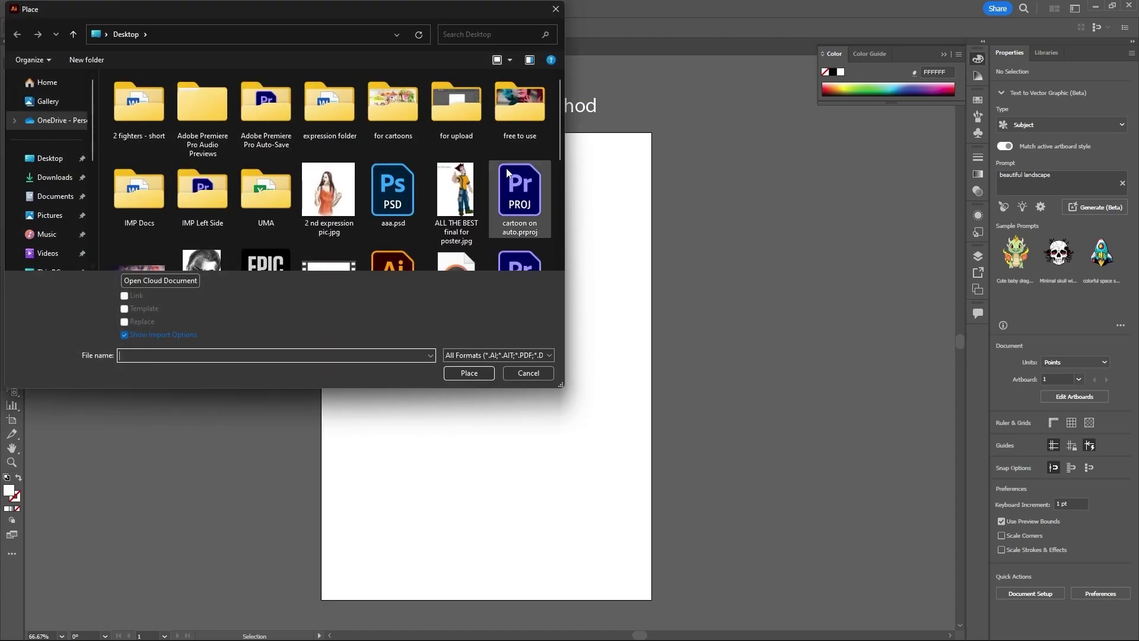
double_click(513, 127)
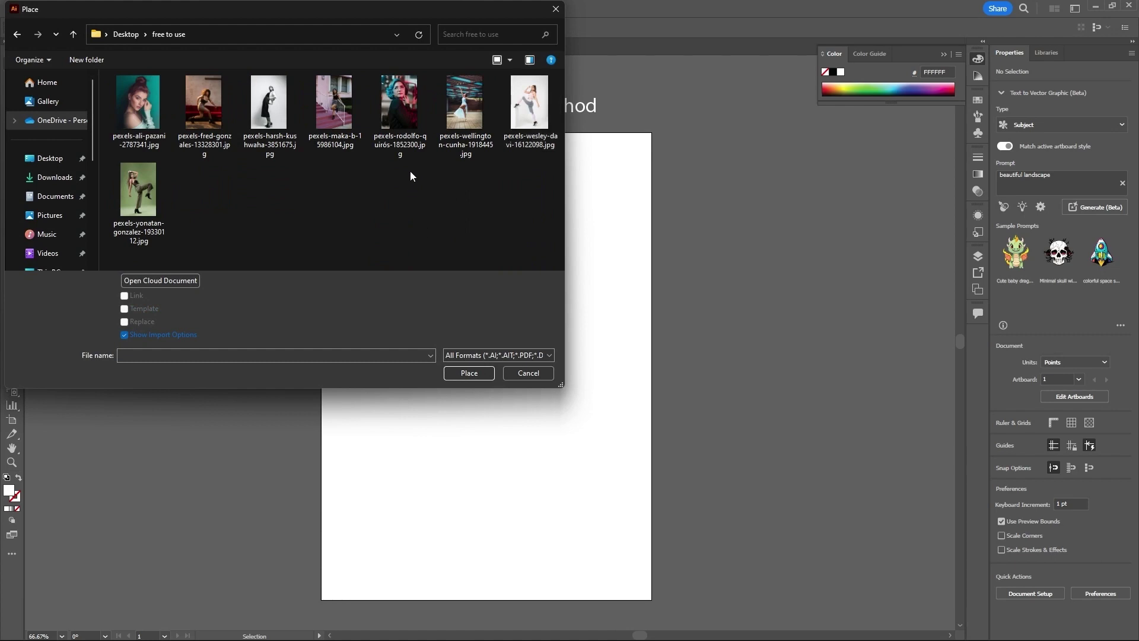
click(398, 122)
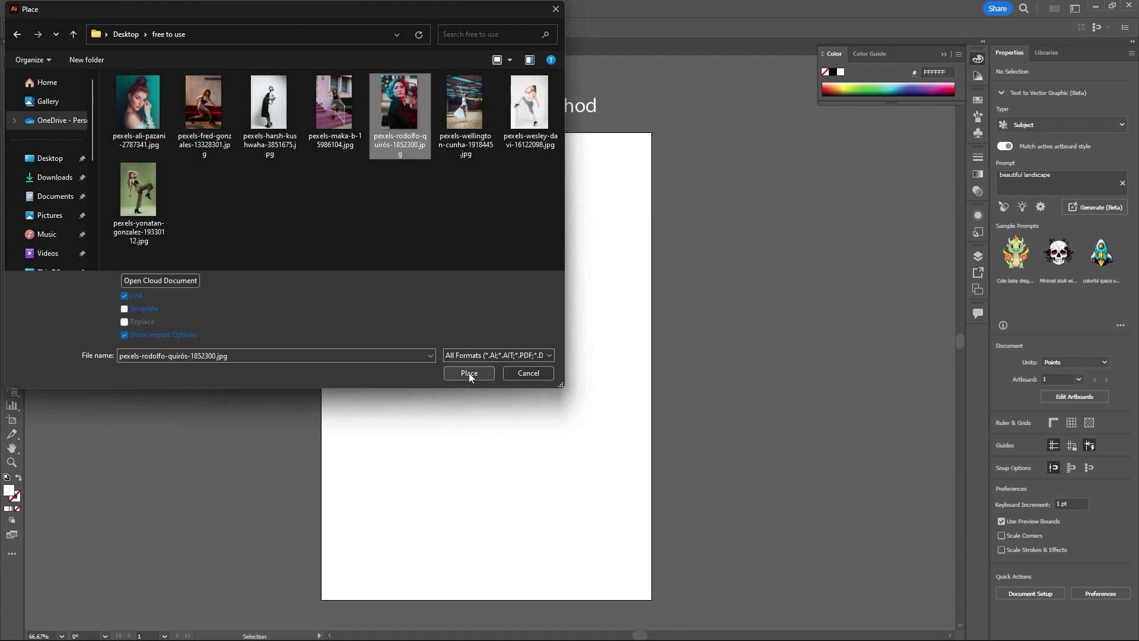
click(124, 296)
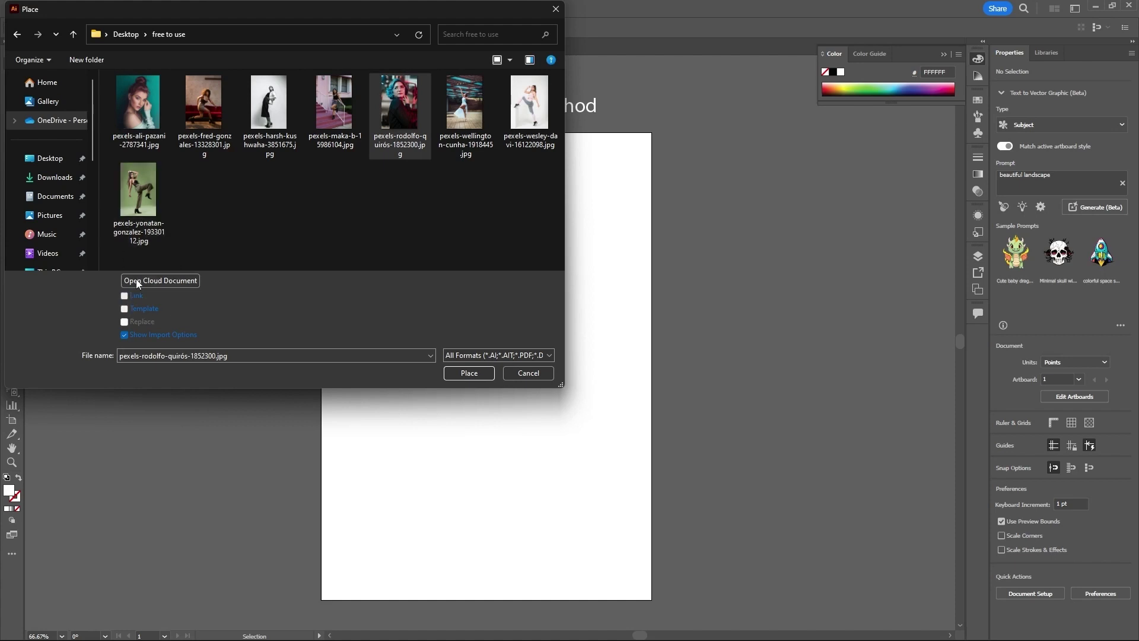
click(456, 372)
click(226, 122)
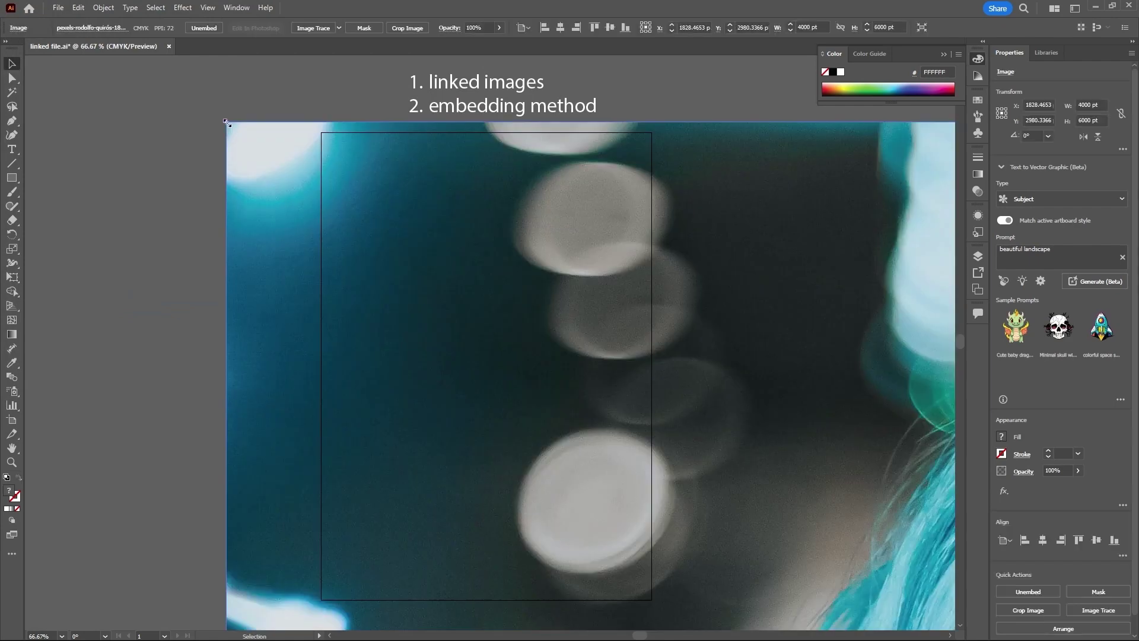
Step: Scale the embedded photo down proportionally to about 430 × 645 pt and centre it on the artboard
scroll(381, 204, down, 6)
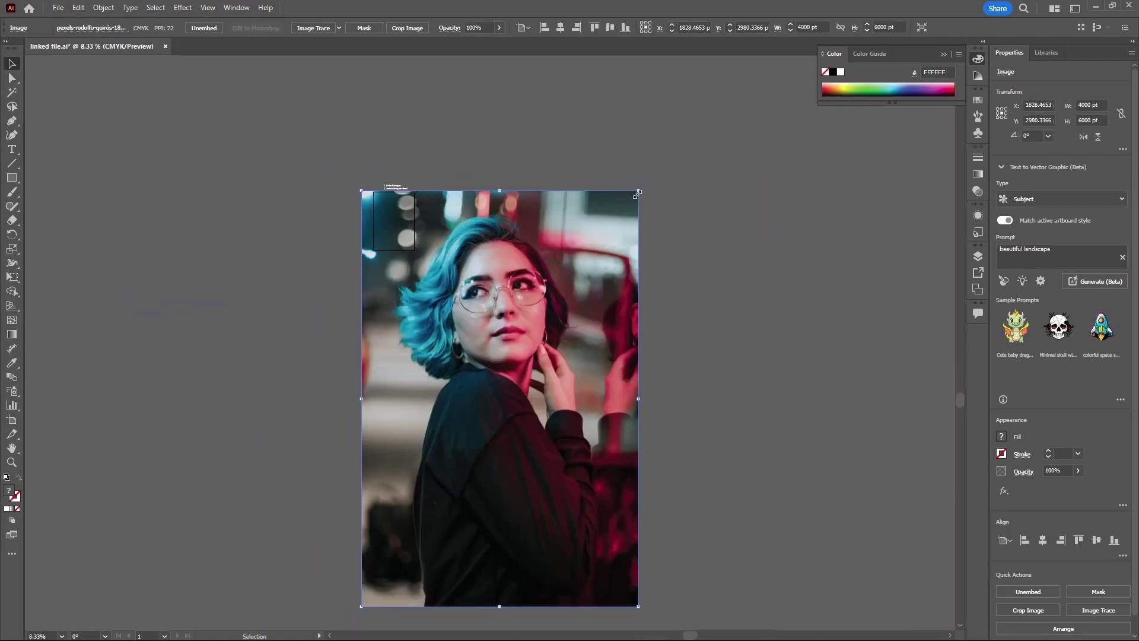
drag(638, 193, 391, 212)
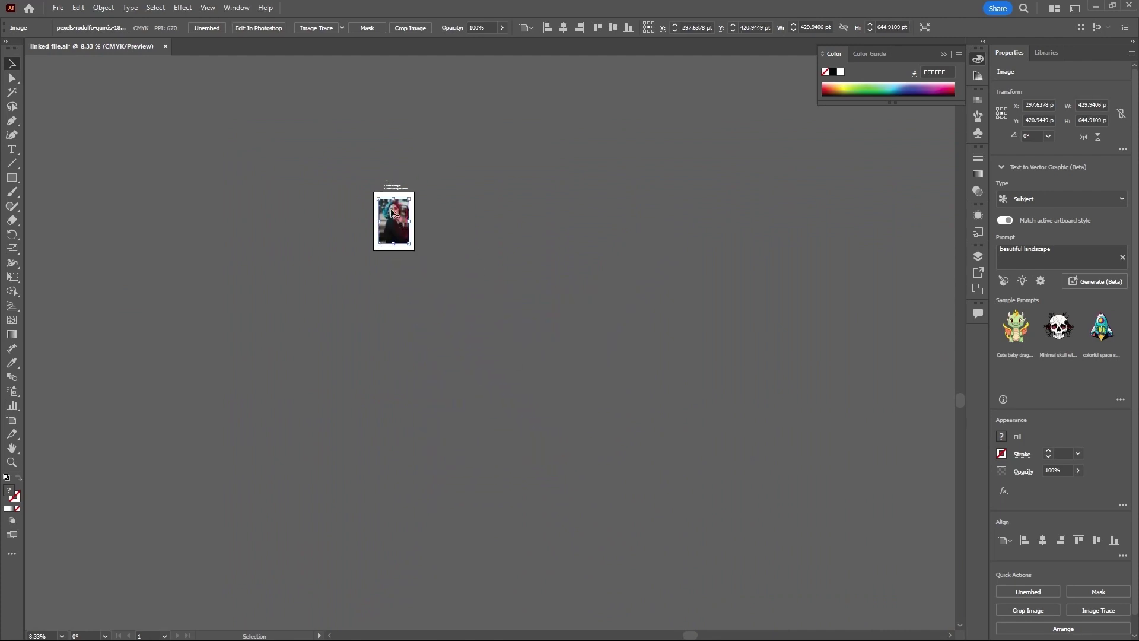
scroll(391, 212, up, 5)
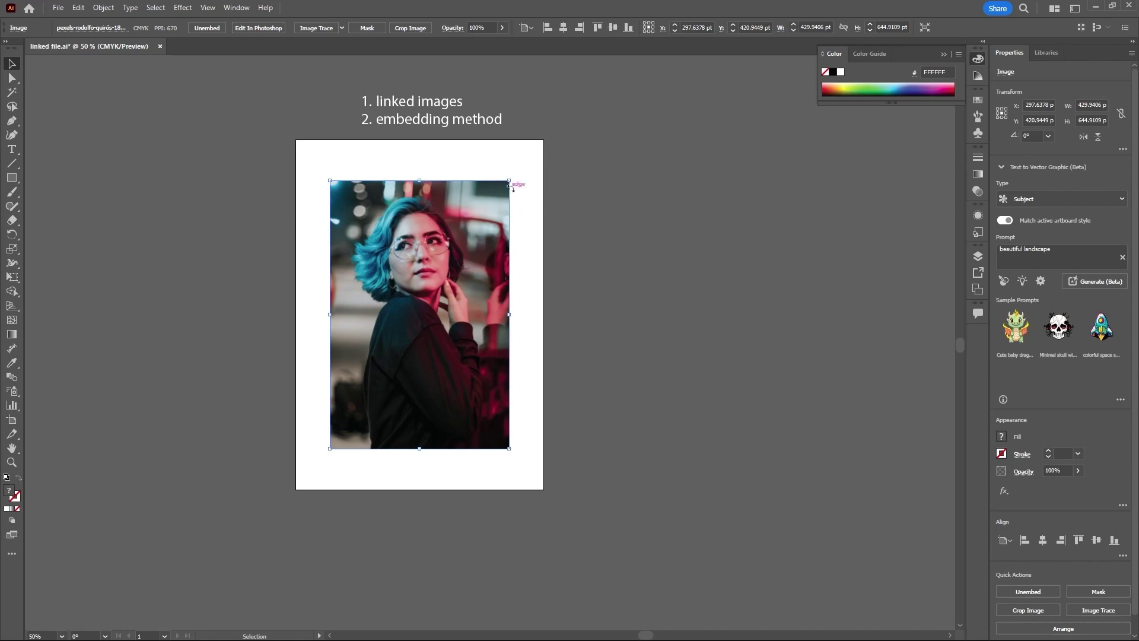
click(559, 468)
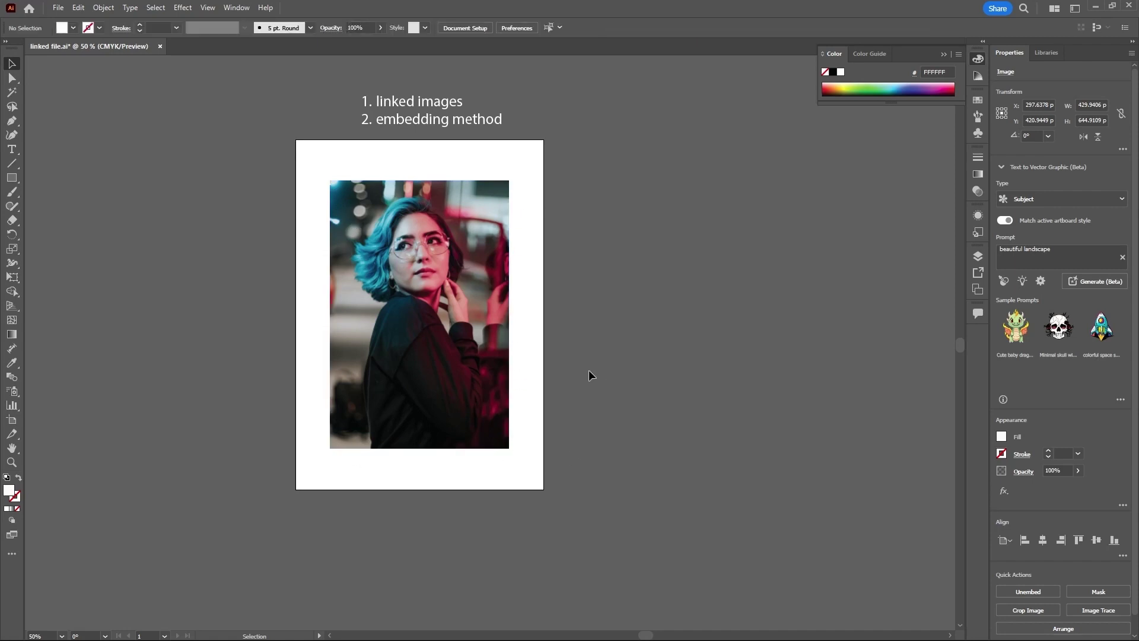
Step: Examine how the embedded photo's frame looks when it is selected and when it is deselected
click(484, 278)
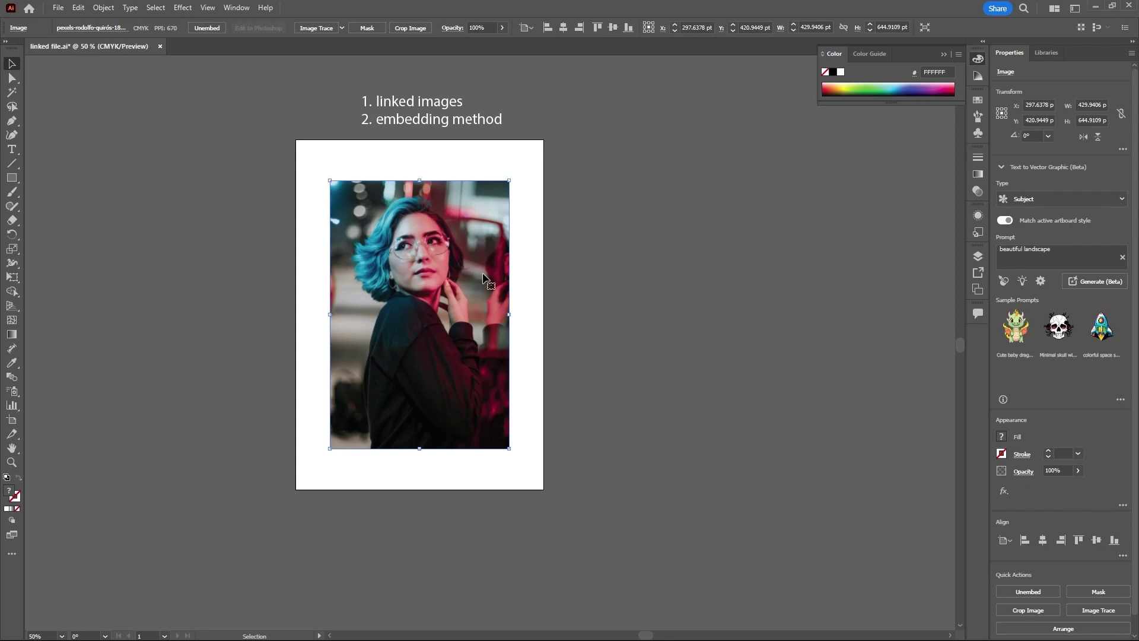
click(671, 265)
click(492, 205)
click(618, 208)
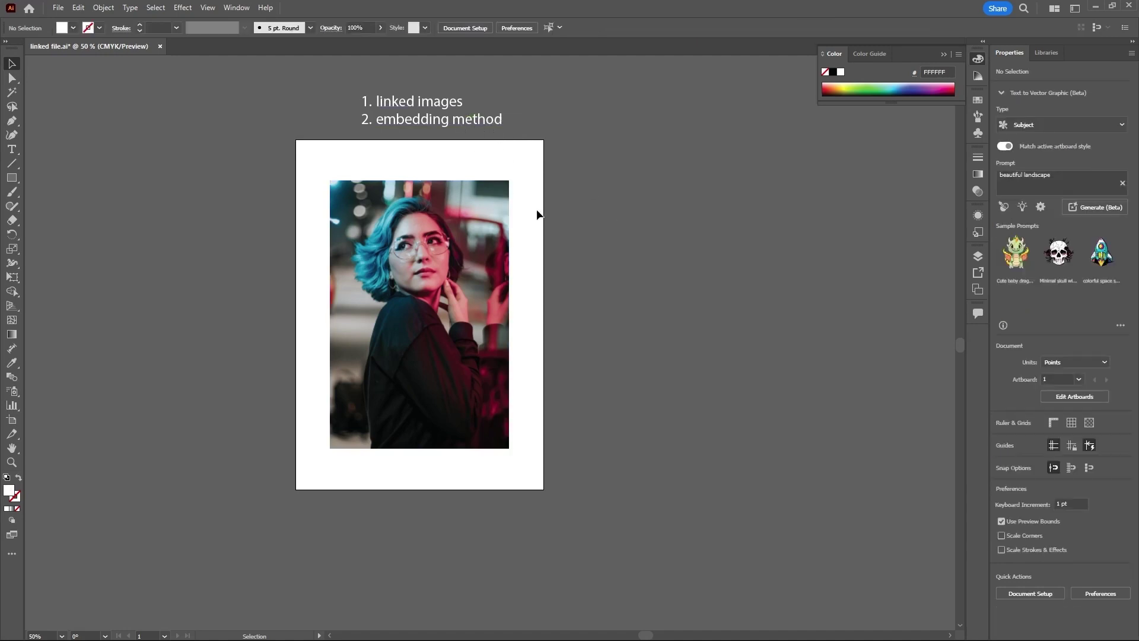
click(452, 214)
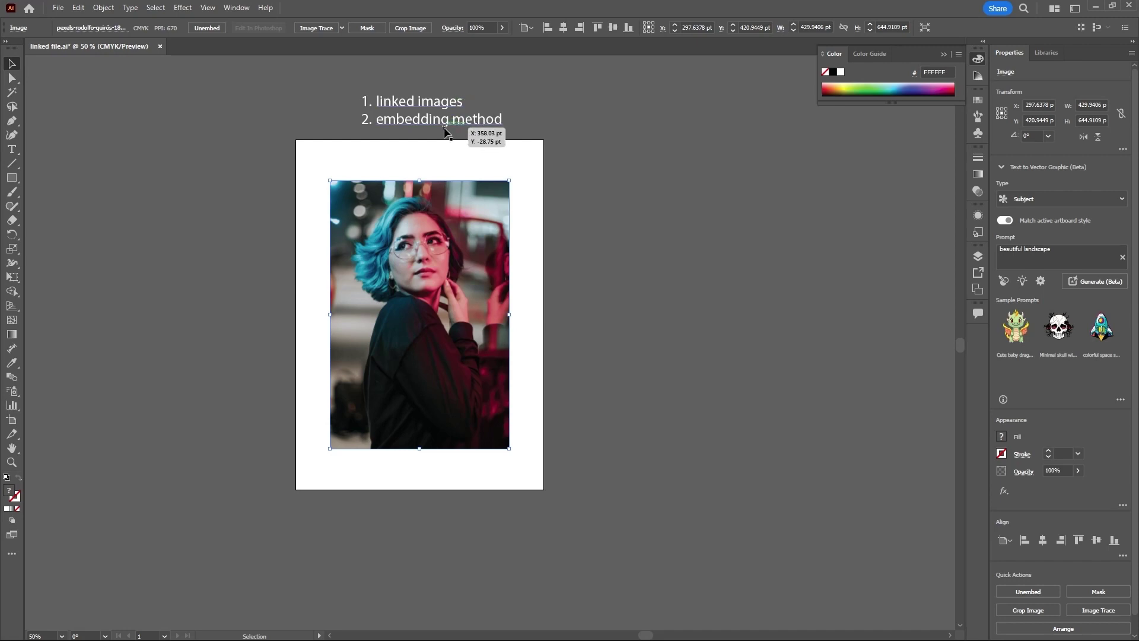
click(607, 341)
click(449, 268)
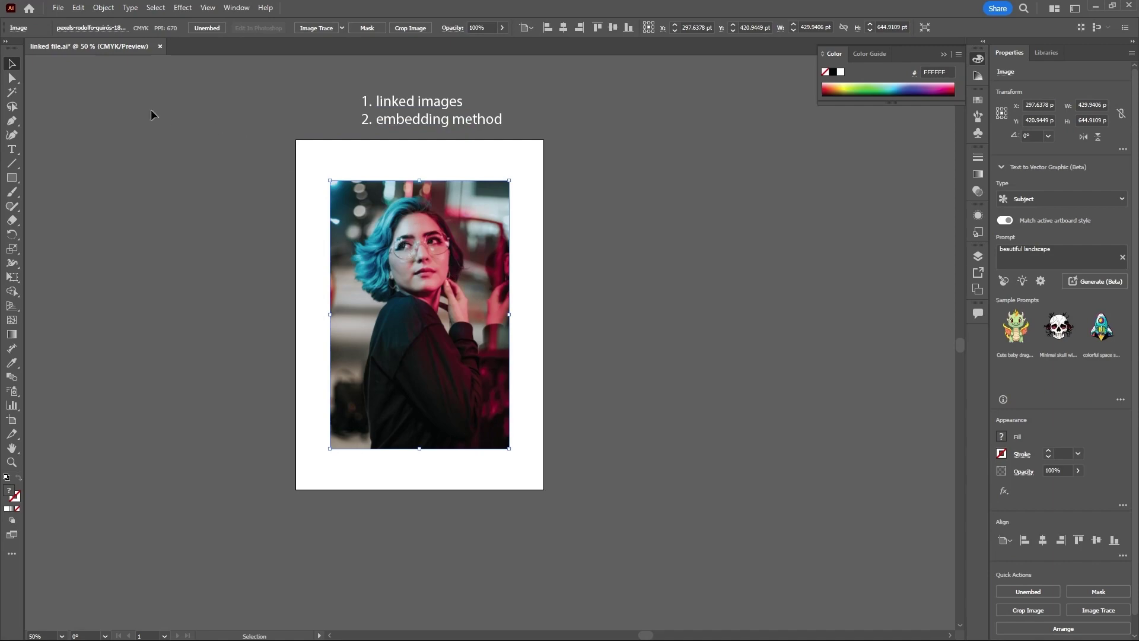
Step: Save the document on the computer under the new name "linked file2.ai" on the Desktop, keeping the Illustrator 2020 version options
click(58, 8)
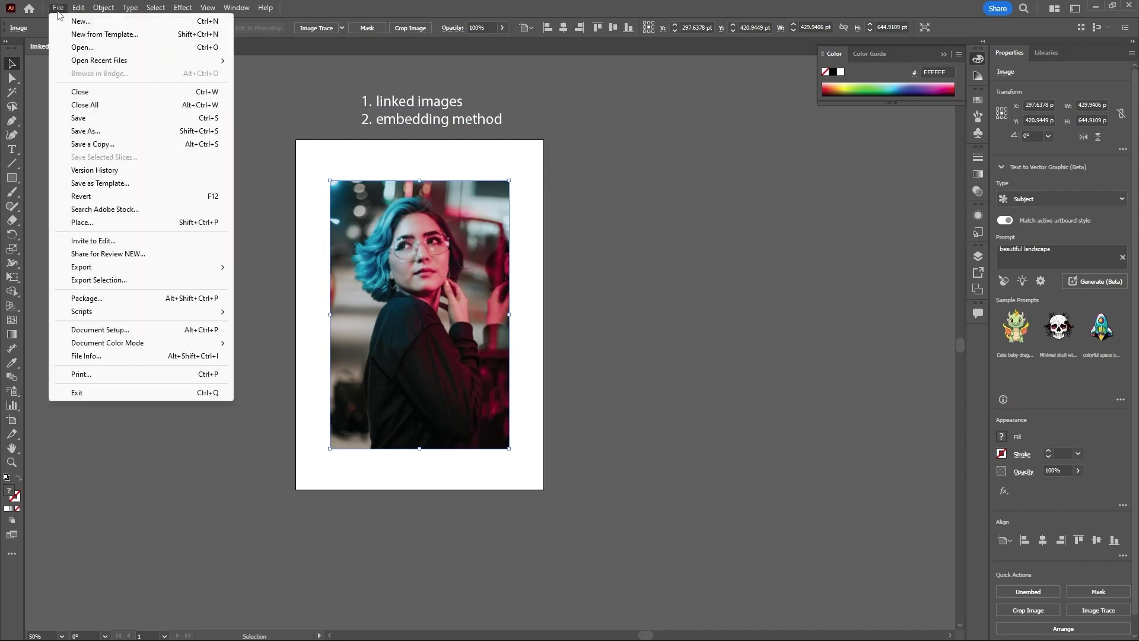
click(89, 131)
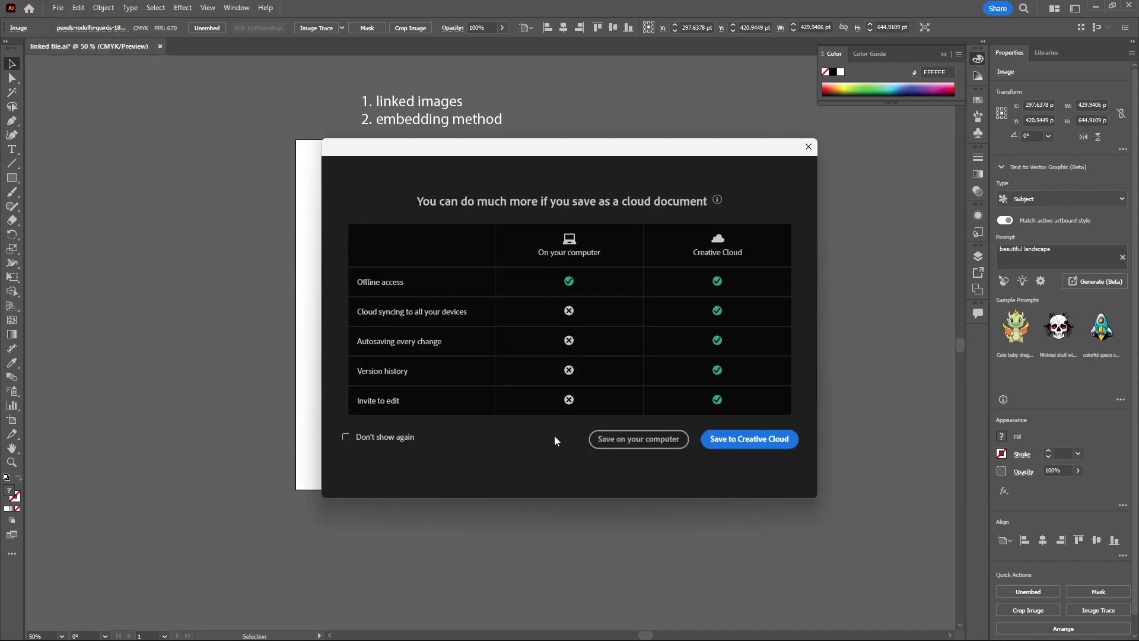
click(602, 439)
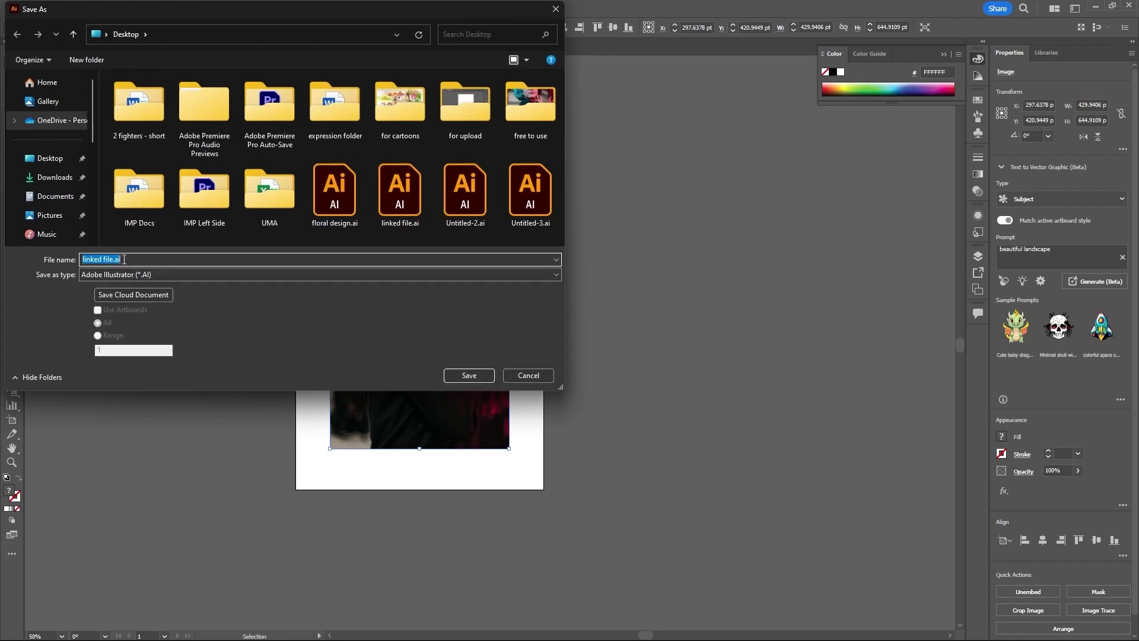
drag(124, 259, 113, 259)
text(2)
click(479, 376)
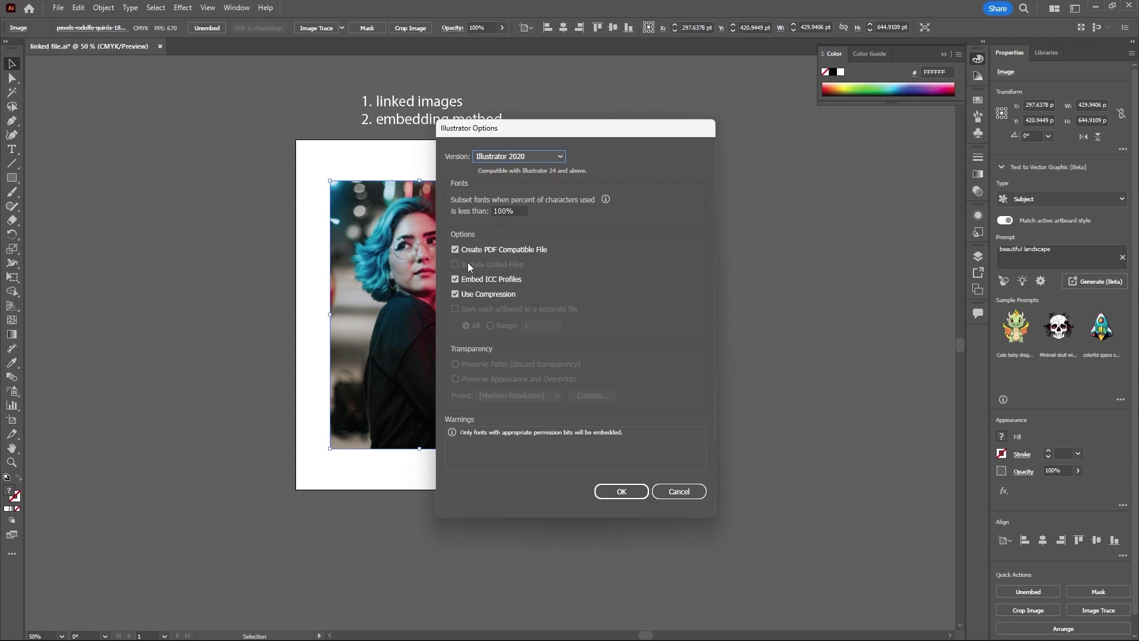
drag(605, 130, 745, 144)
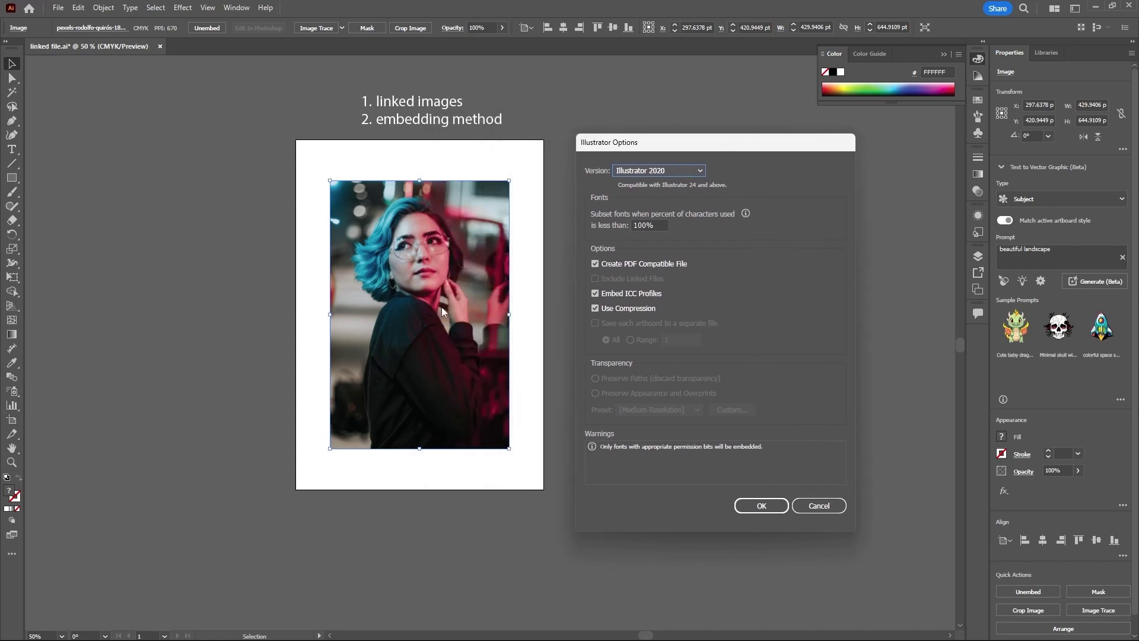
click(762, 506)
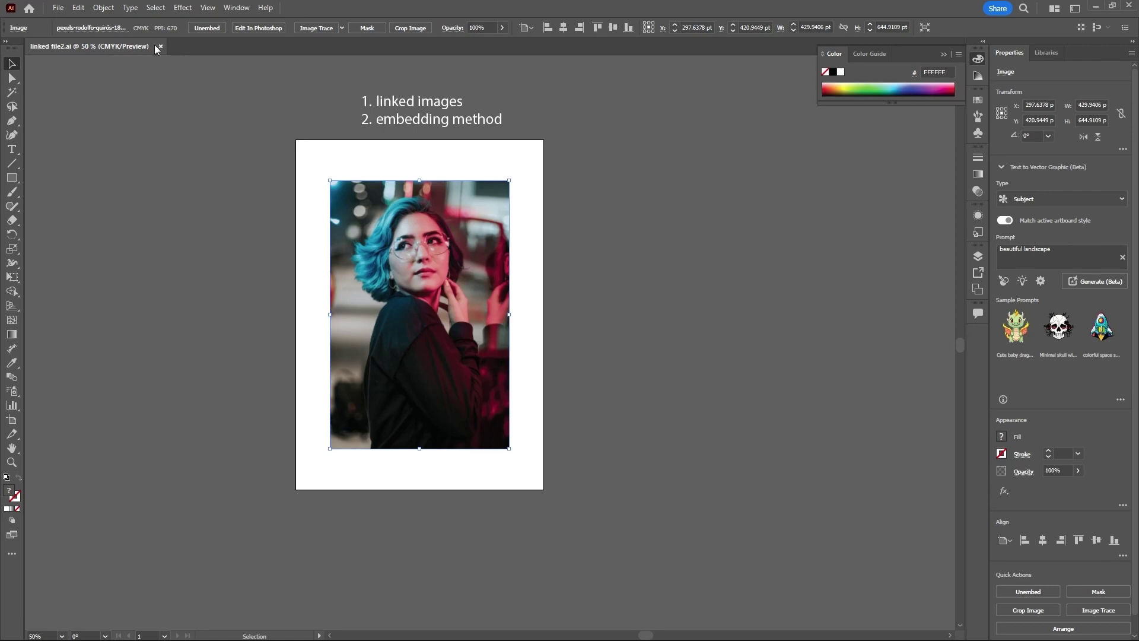
Step: Close the document, switch to the Windows desktop and move "linked file.ai" and "linked file2.ai" to an empty area
click(160, 46)
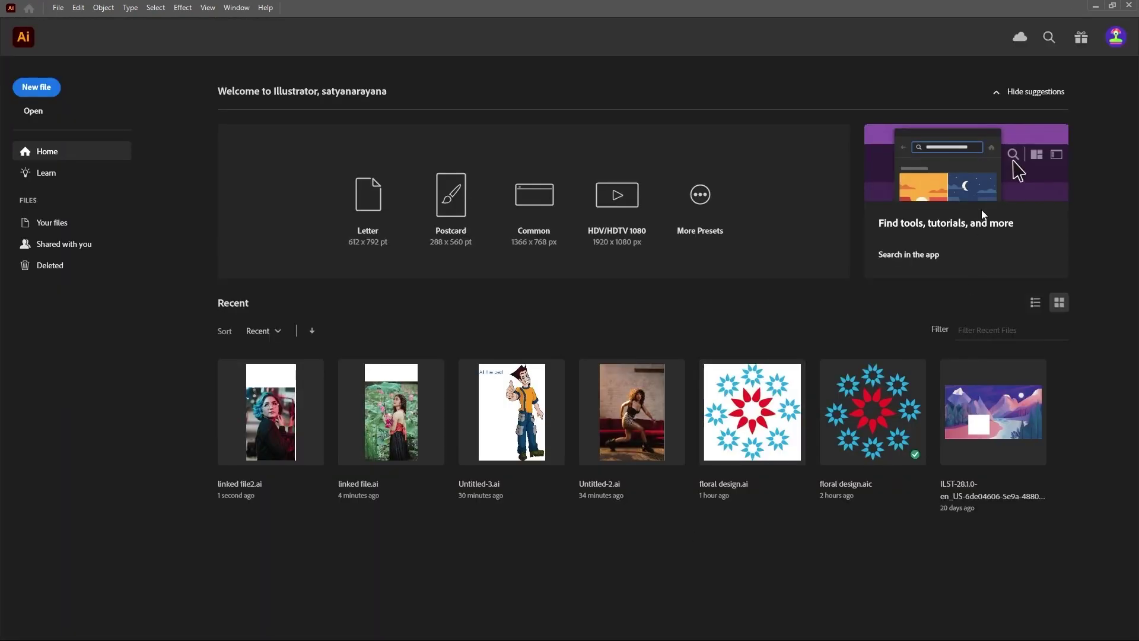
click(1095, 7)
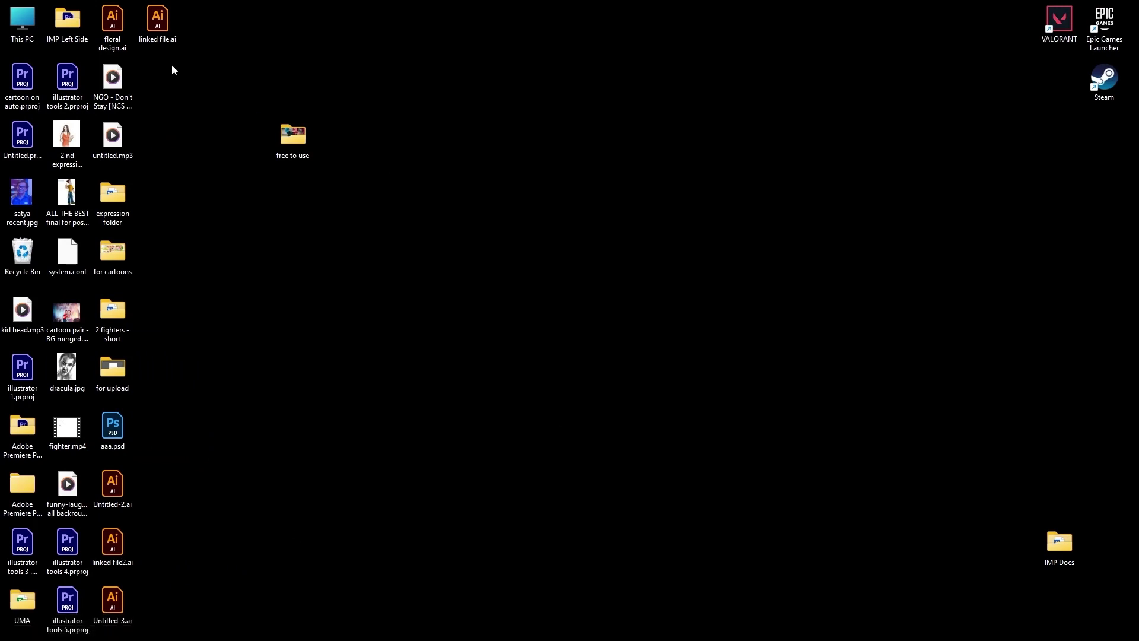
drag(165, 38, 209, 95)
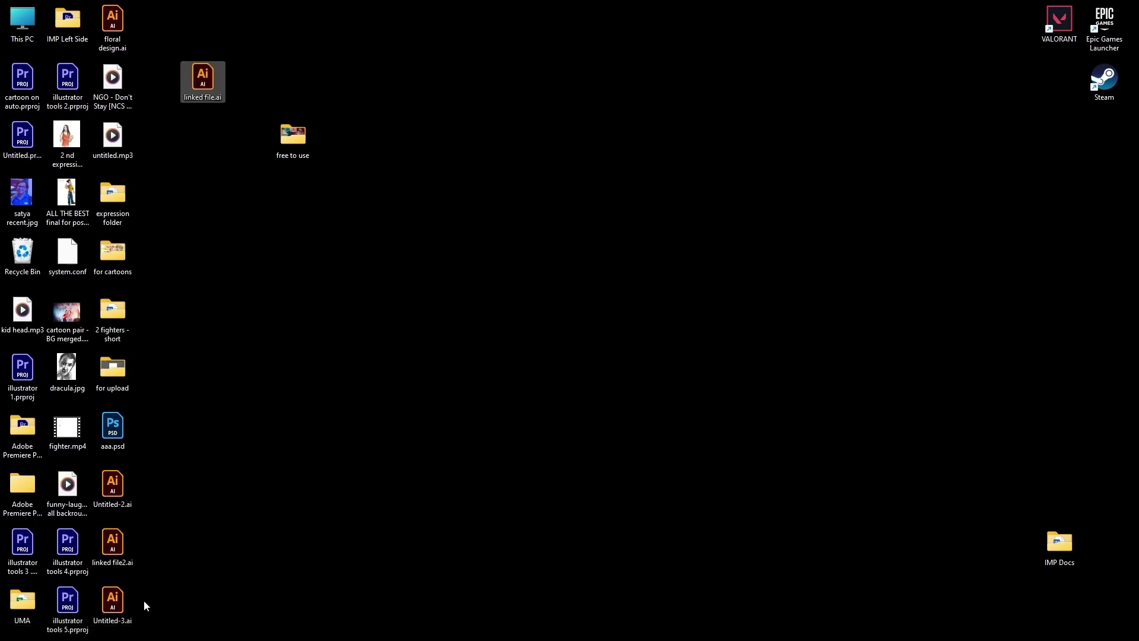
drag(116, 552, 223, 200)
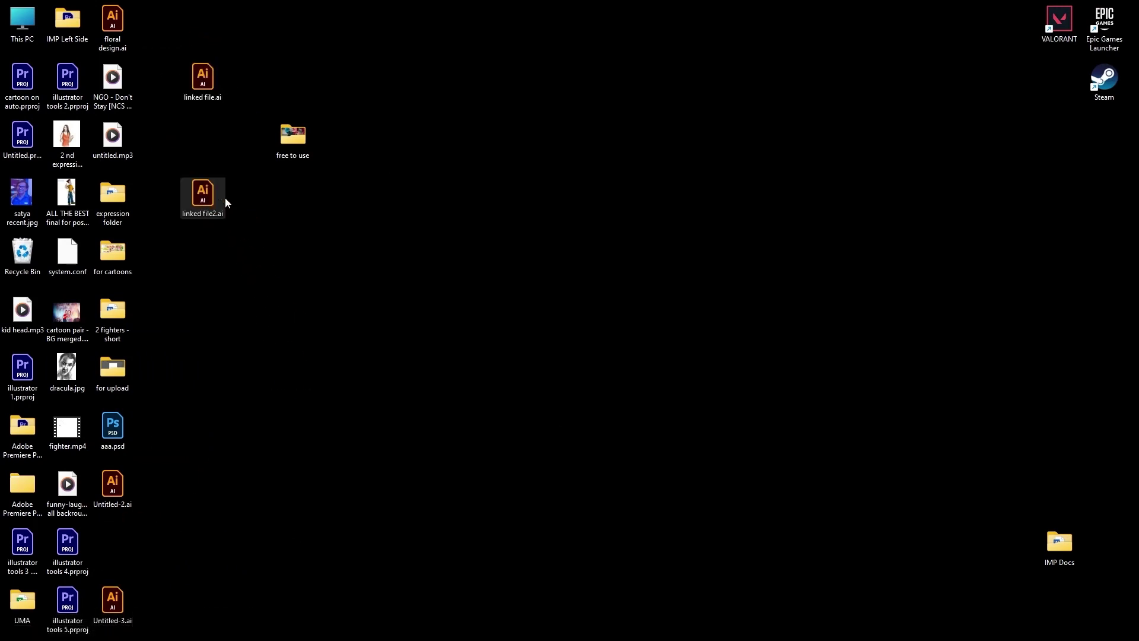
Step: Reopen "linked file2.ai" in Illustrator and check the embedded photo by selecting everything, finishing with nothing selected
double_click(208, 210)
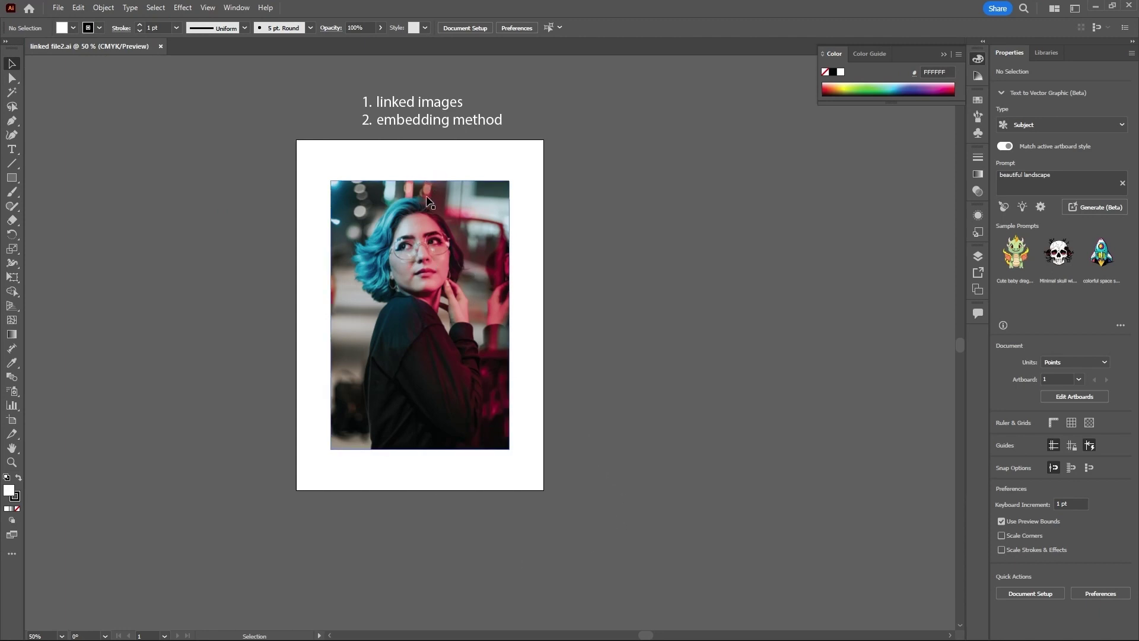
scroll(541, 285, up, 1)
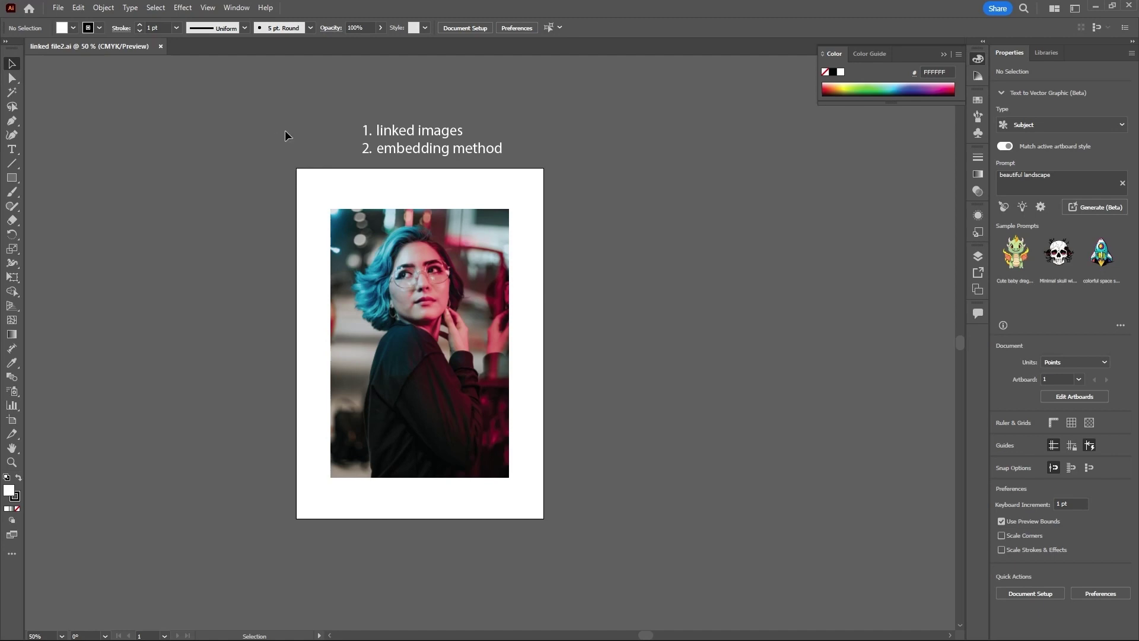
key(ctrl+a)
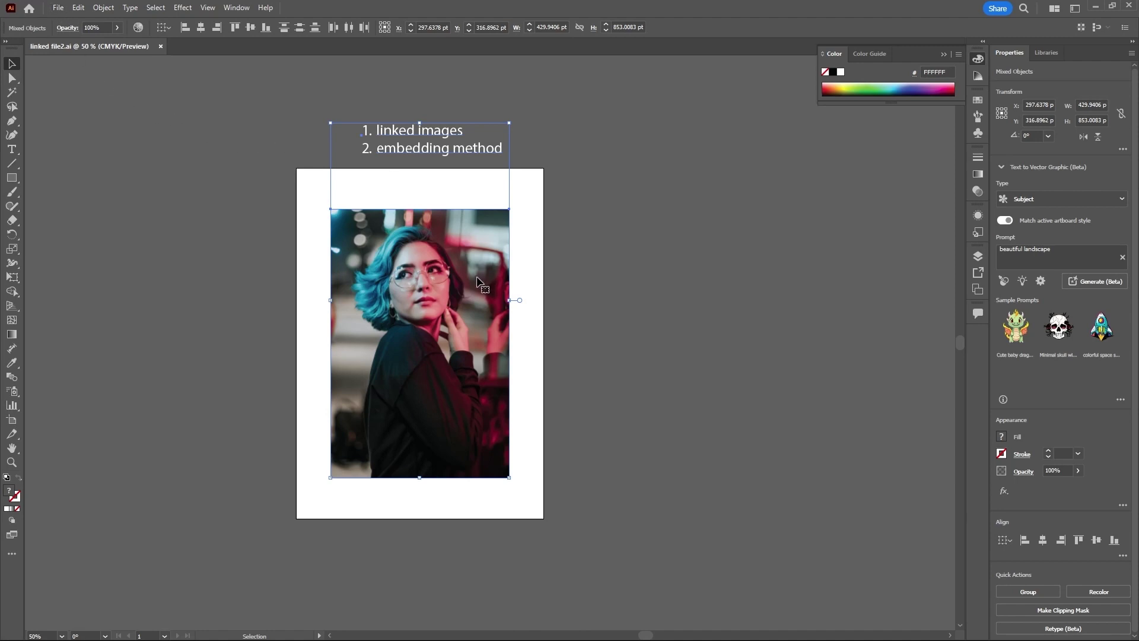
click(620, 189)
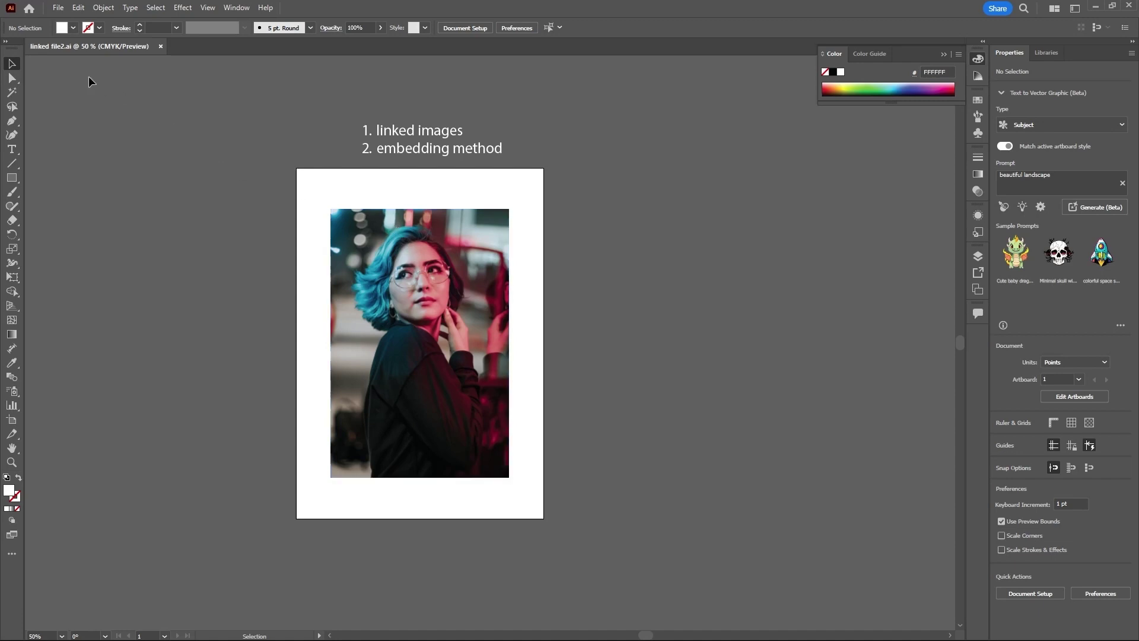
Step: Review the file formats offered when saving the document under another type on the computer, and leave without saving
click(59, 8)
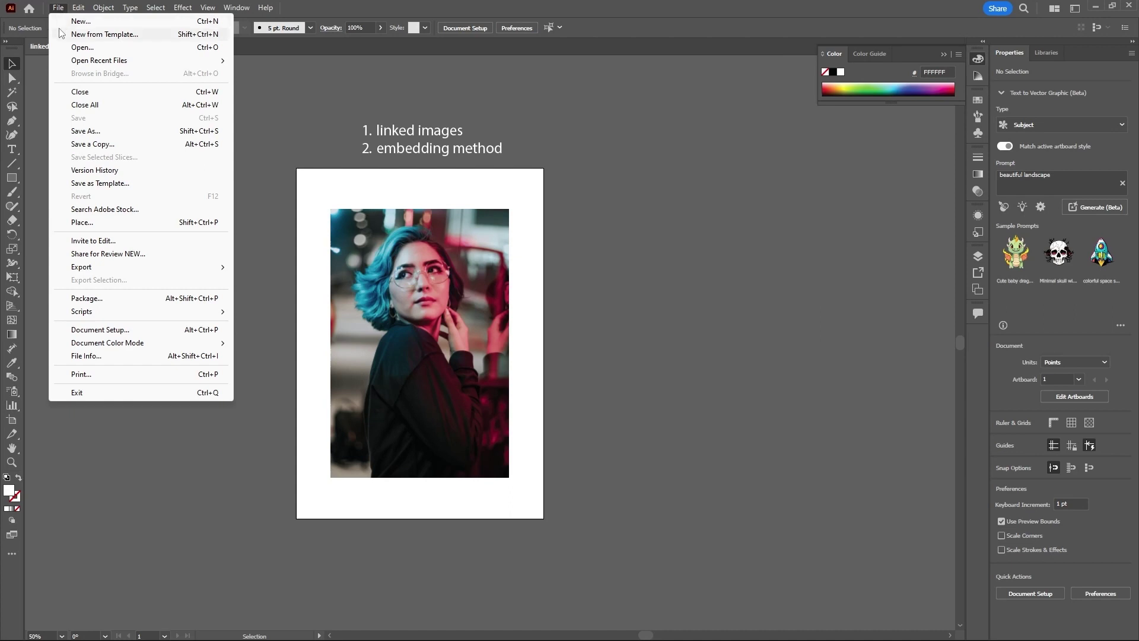
click(102, 131)
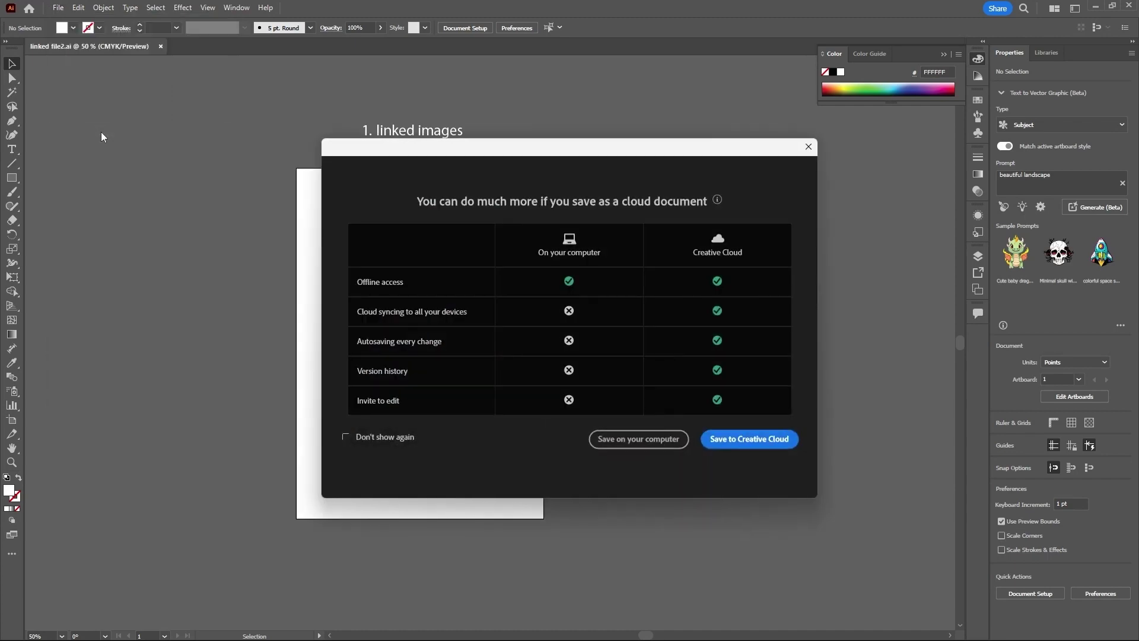
click(609, 439)
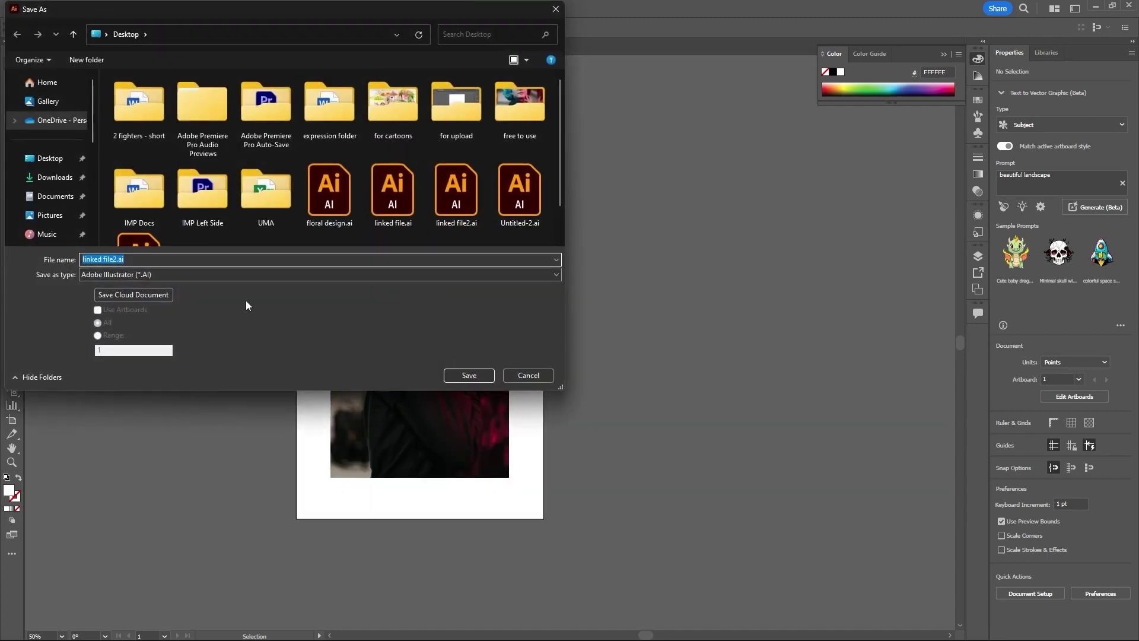
click(165, 275)
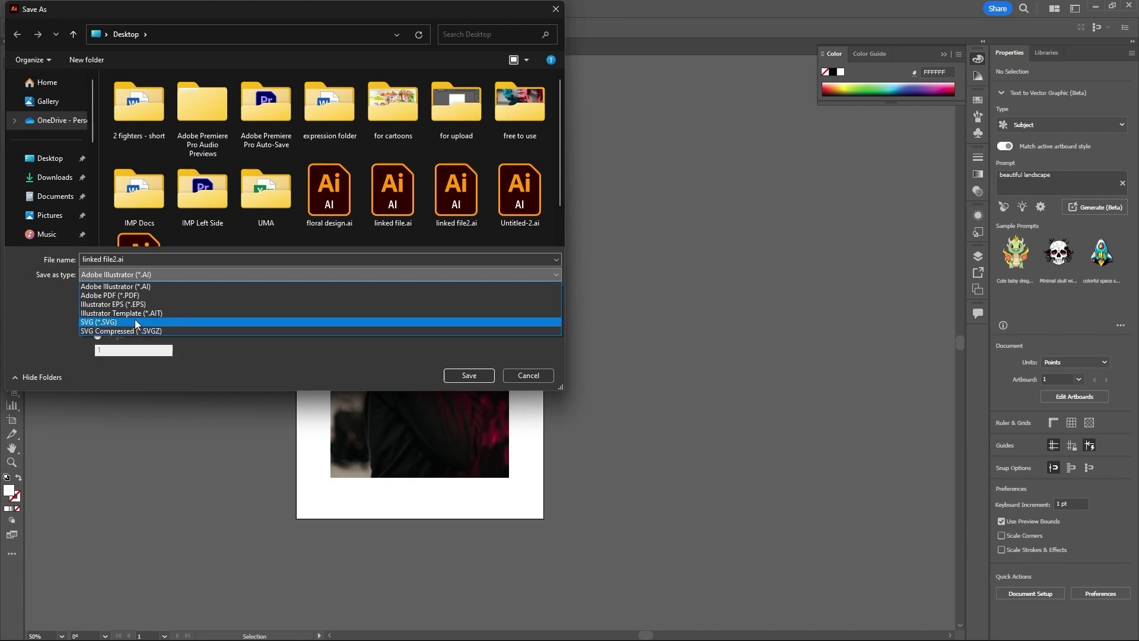
click(529, 377)
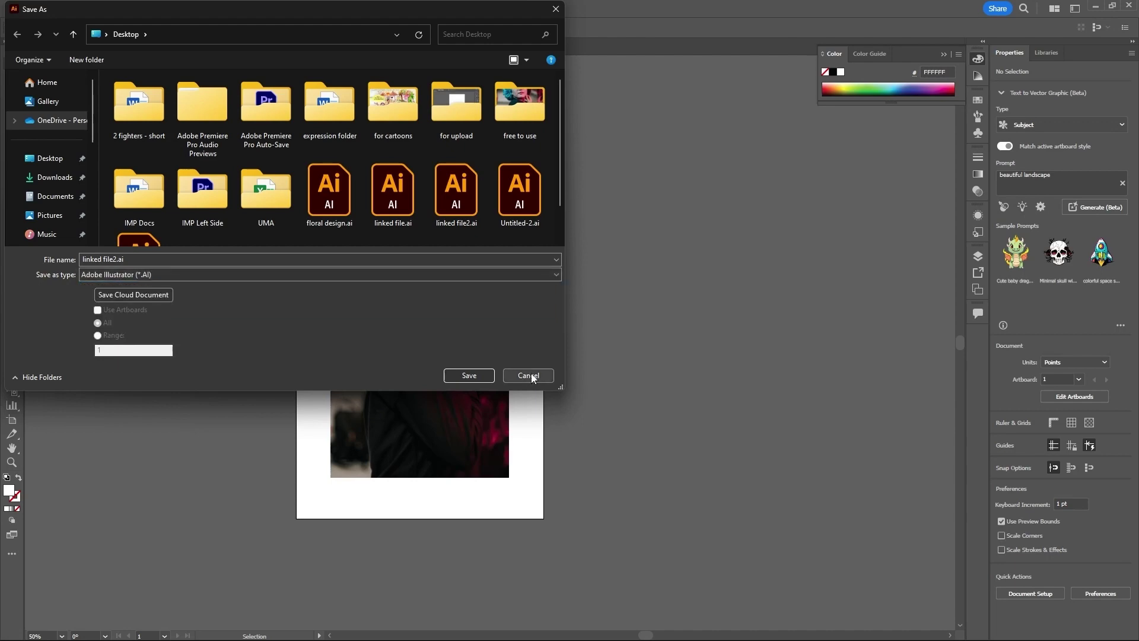
click(529, 376)
Step: Examine the Save for Web (Legacy) options and preview for the artwork, and leave without saving
click(57, 8)
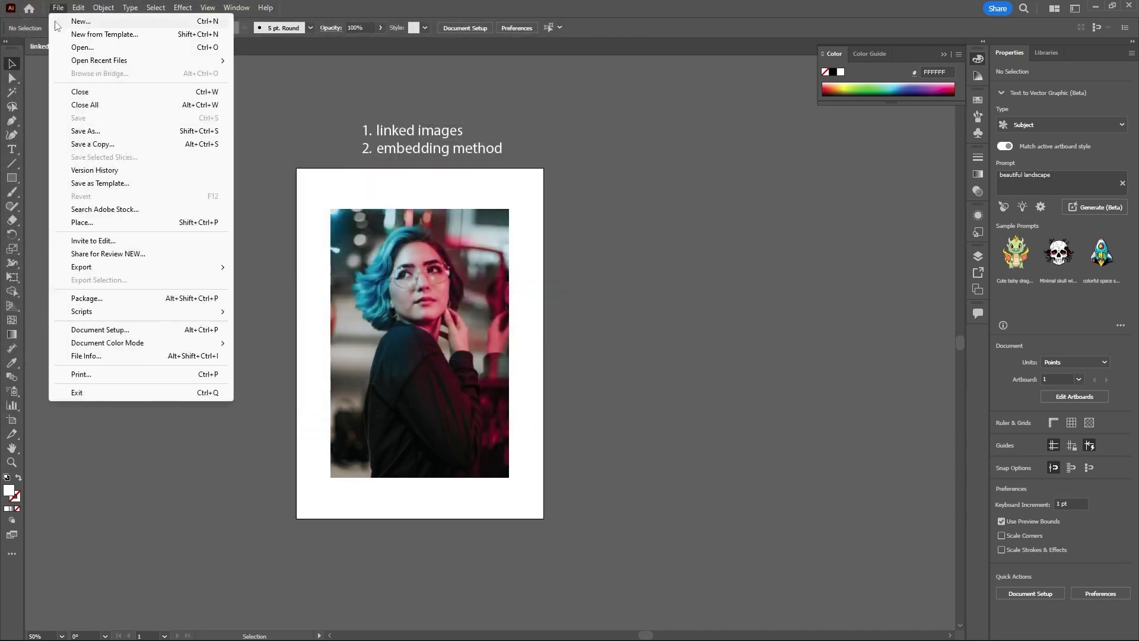
mouse_move(208, 273)
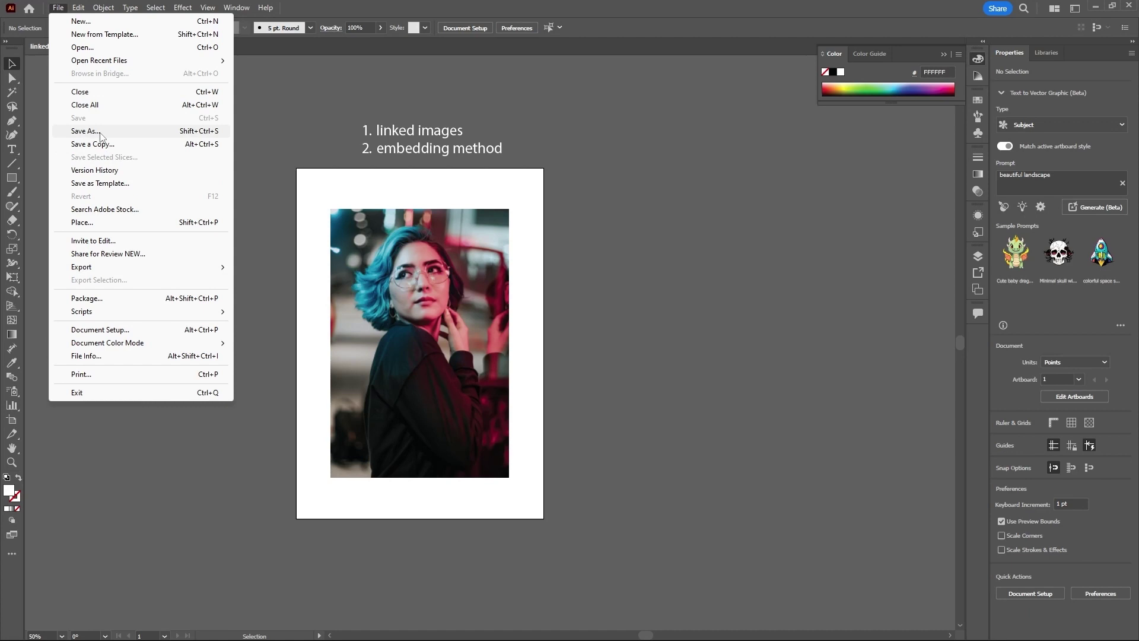
mouse_move(143, 268)
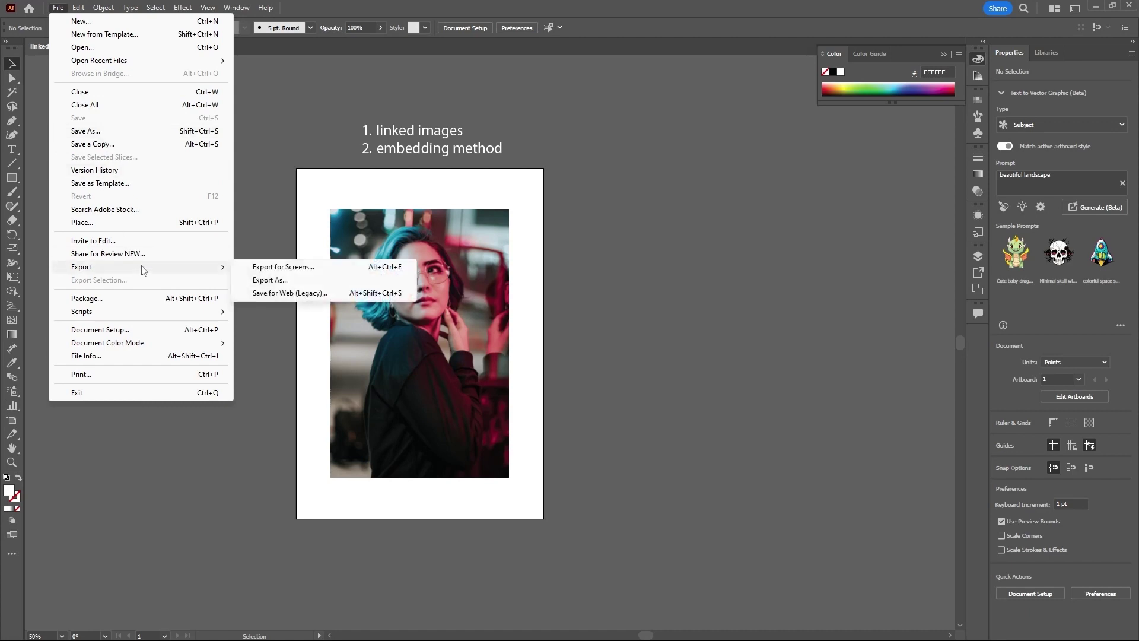
click(291, 293)
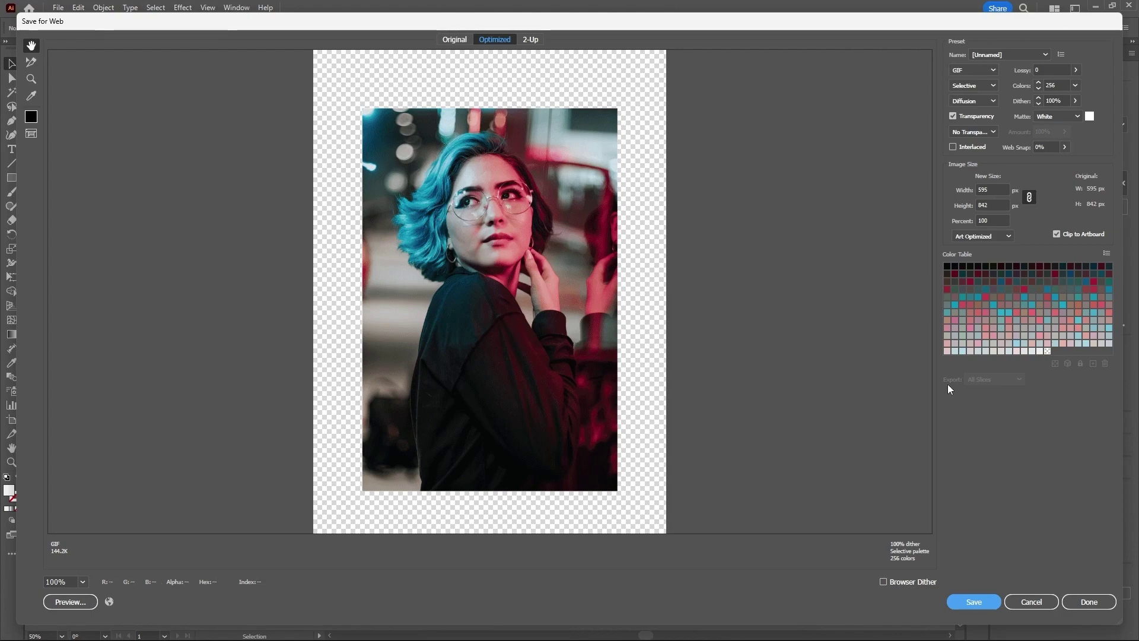
click(1031, 601)
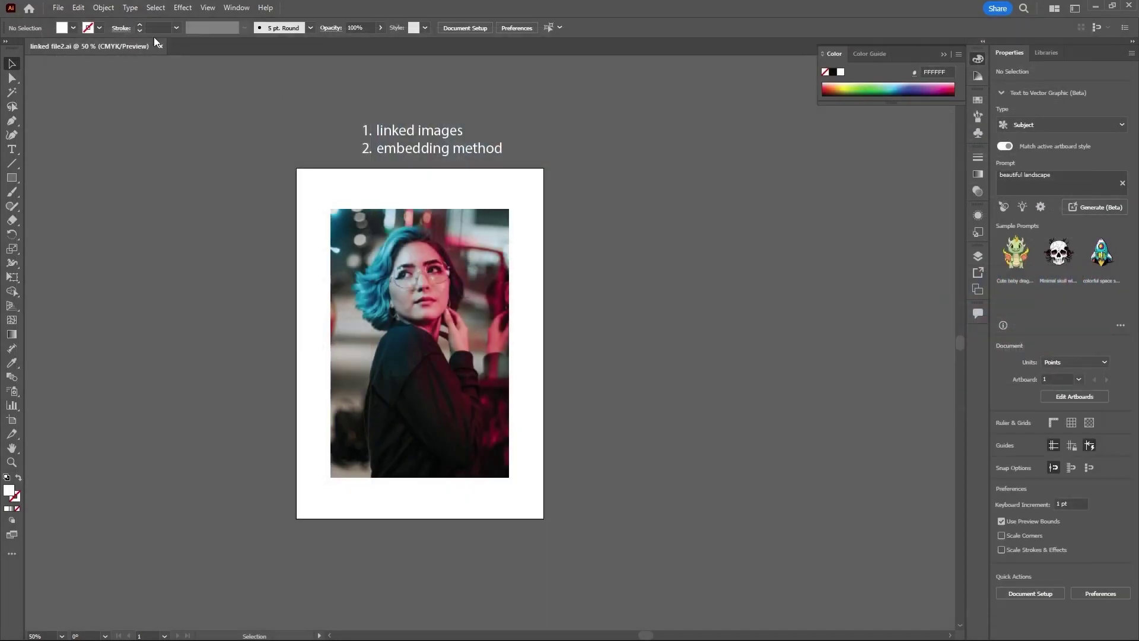
Step: Start an Export As of the document to the Desktop and choose JPEG (*.JPG) as the file format
click(59, 8)
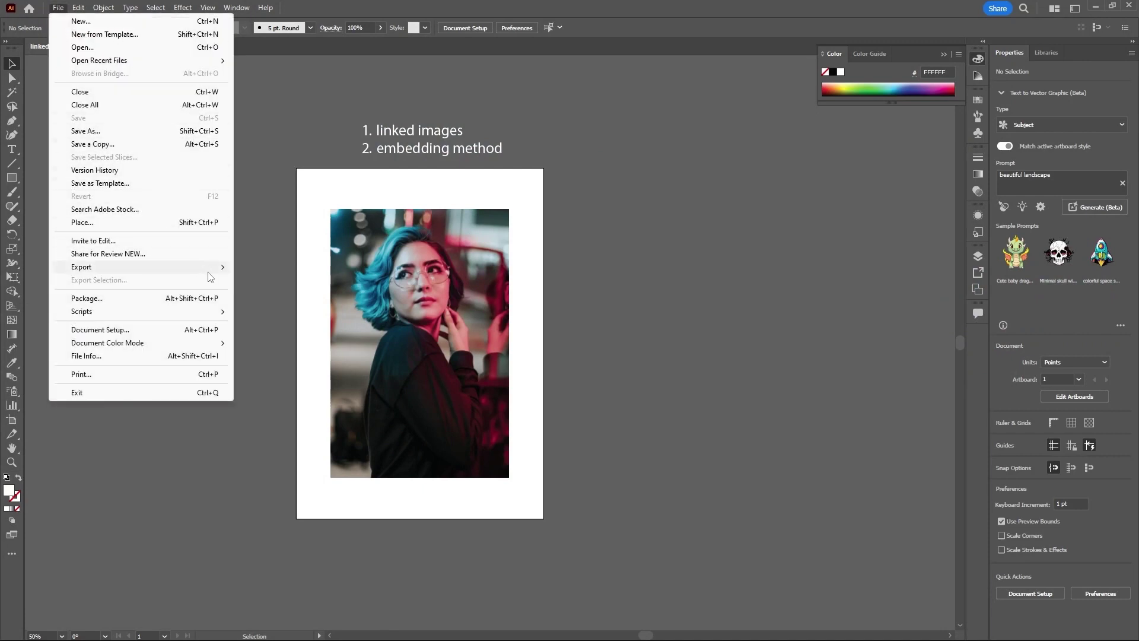
click(256, 280)
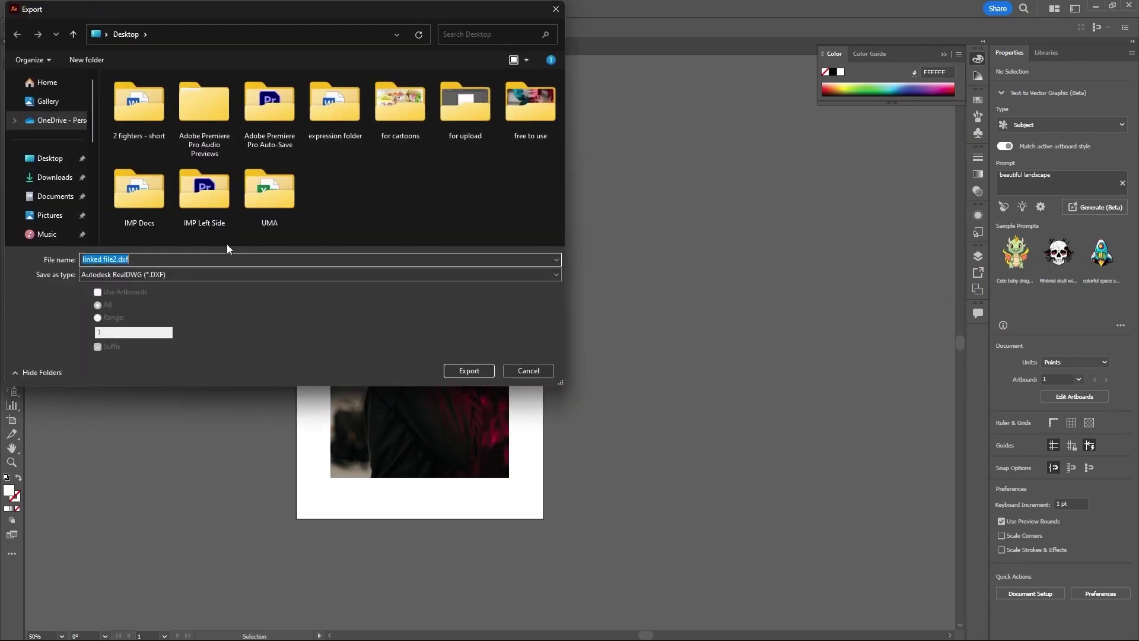
click(265, 275)
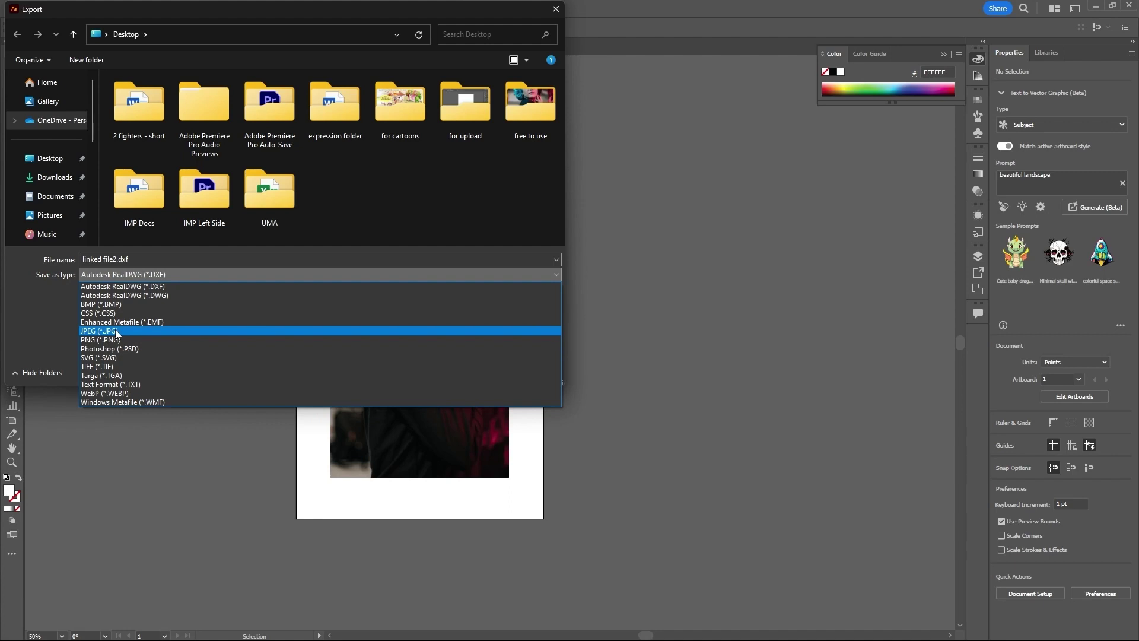
click(116, 332)
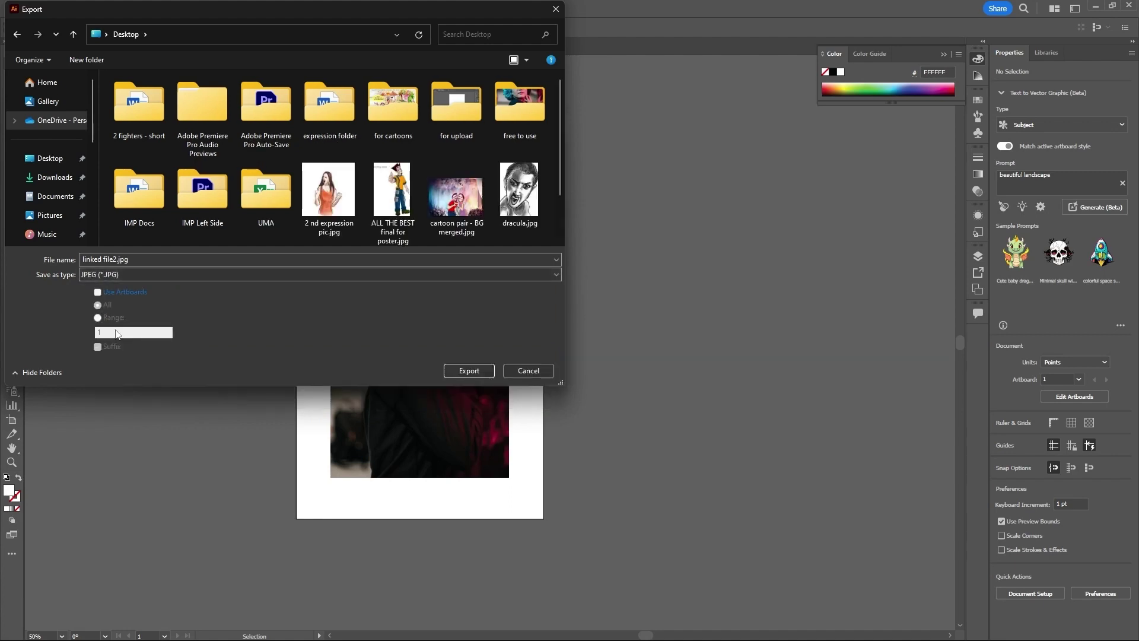
Step: Create a folder named "AI file formats" on the Desktop and make it the export destination
right_click(436, 147)
mouse_move(527, 272)
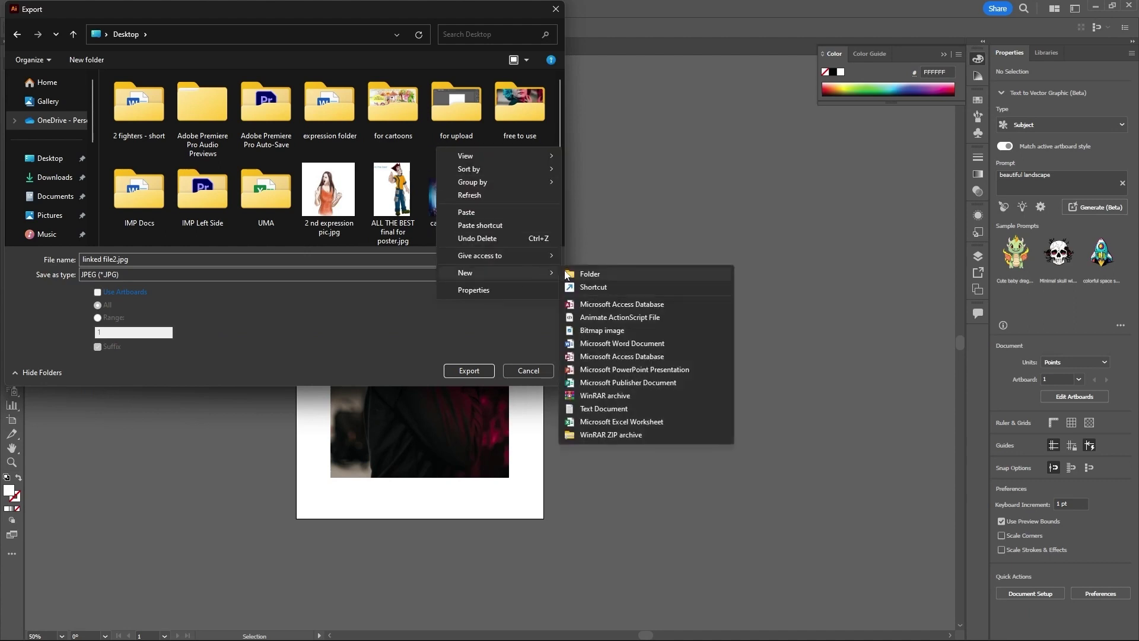
click(587, 274)
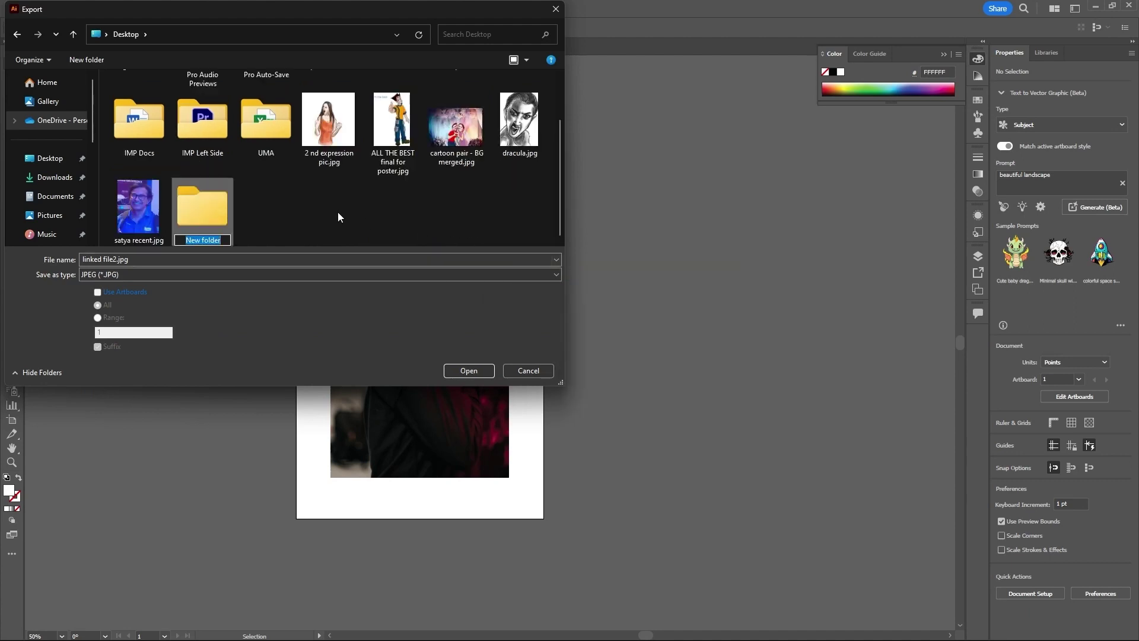
text(AI file formats)
click(269, 214)
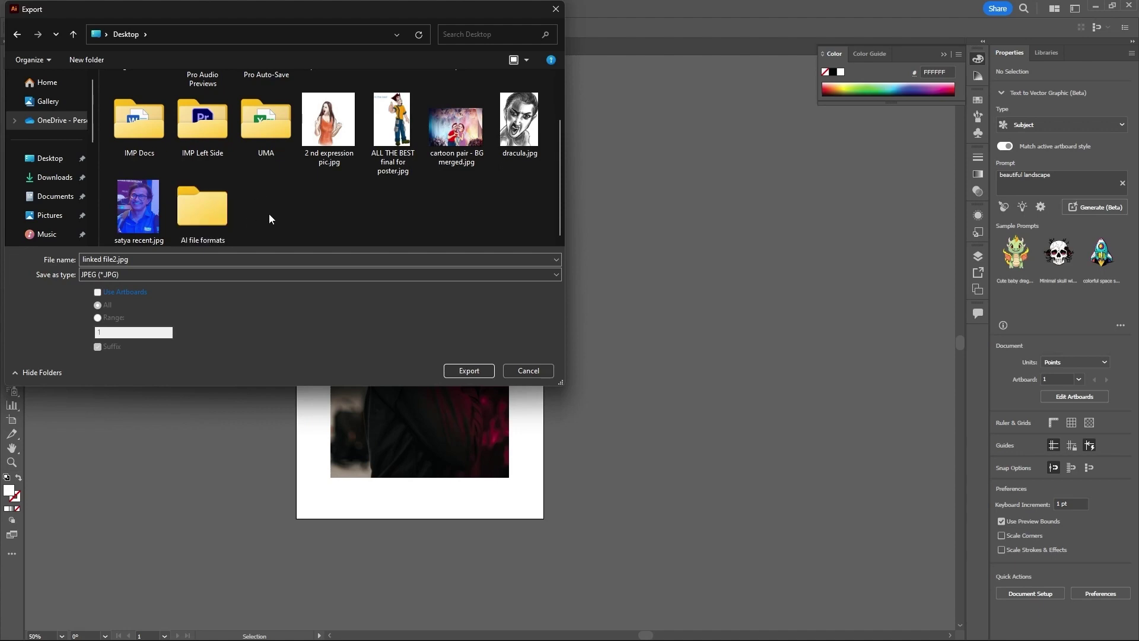
double_click(215, 212)
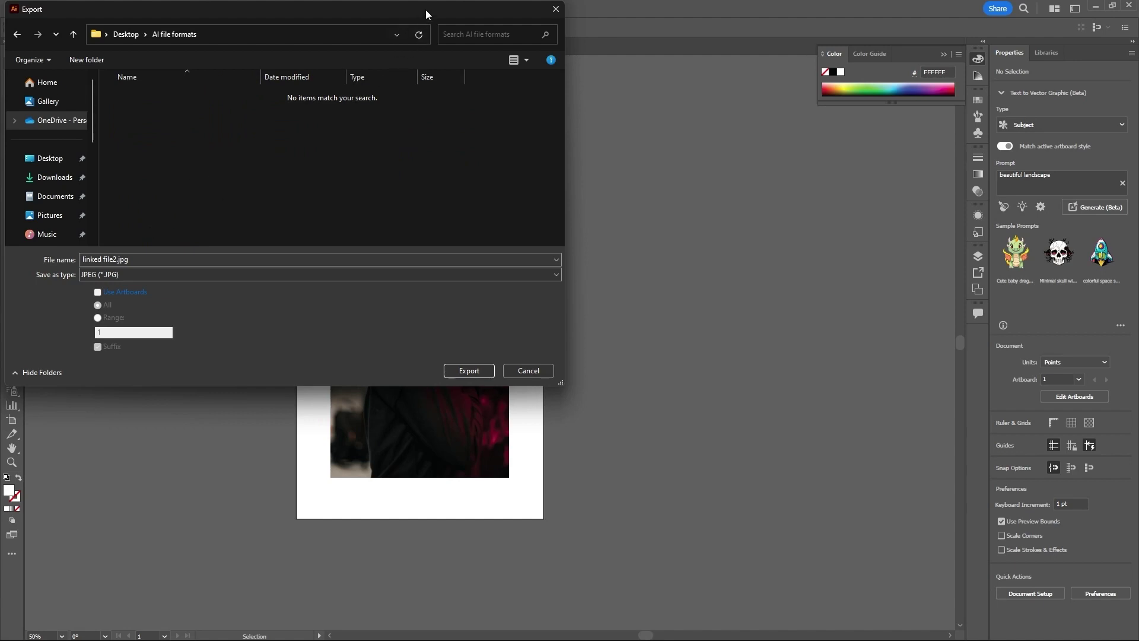
Step: Move the export dialog off the artwork and enable Use Artboards for the JPEG export
drag(425, 10, 834, 50)
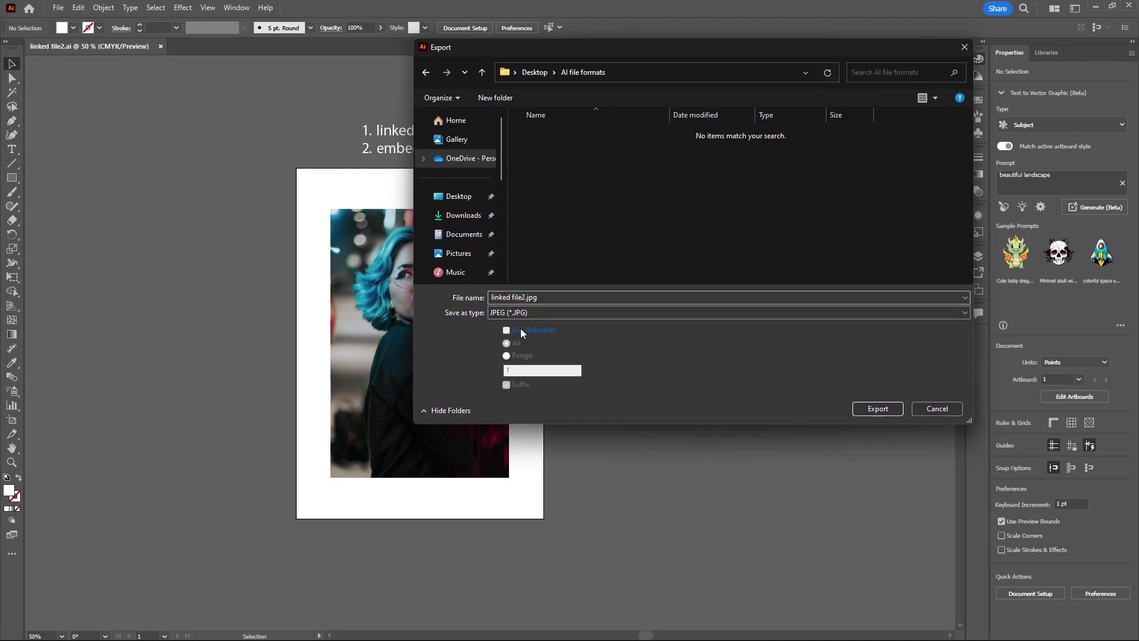
drag(738, 53, 848, 103)
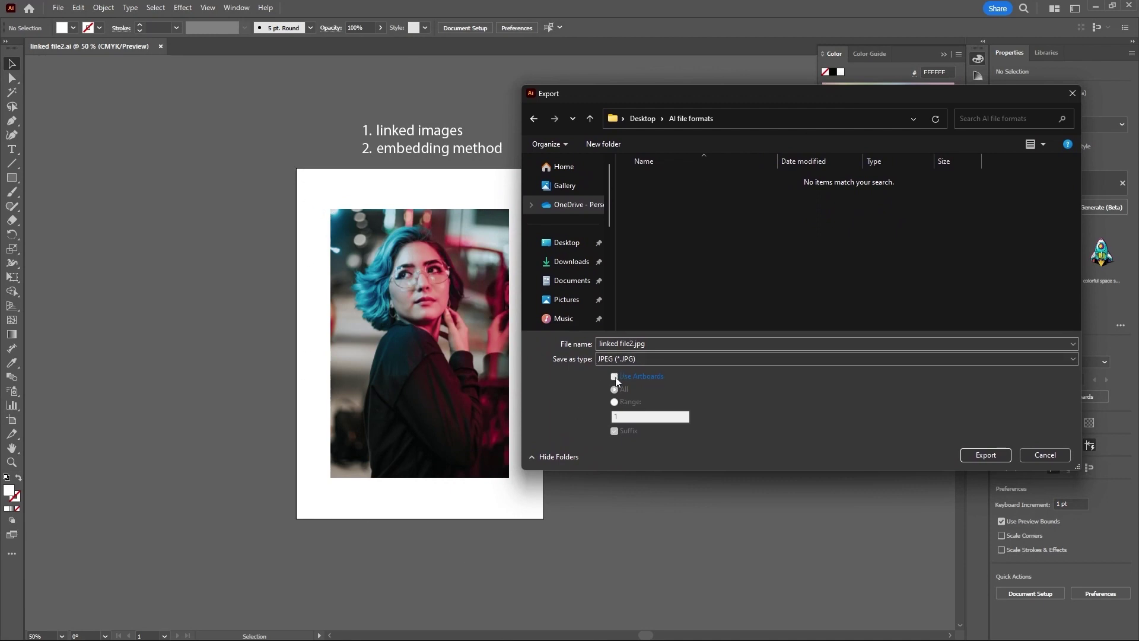
click(437, 325)
click(614, 378)
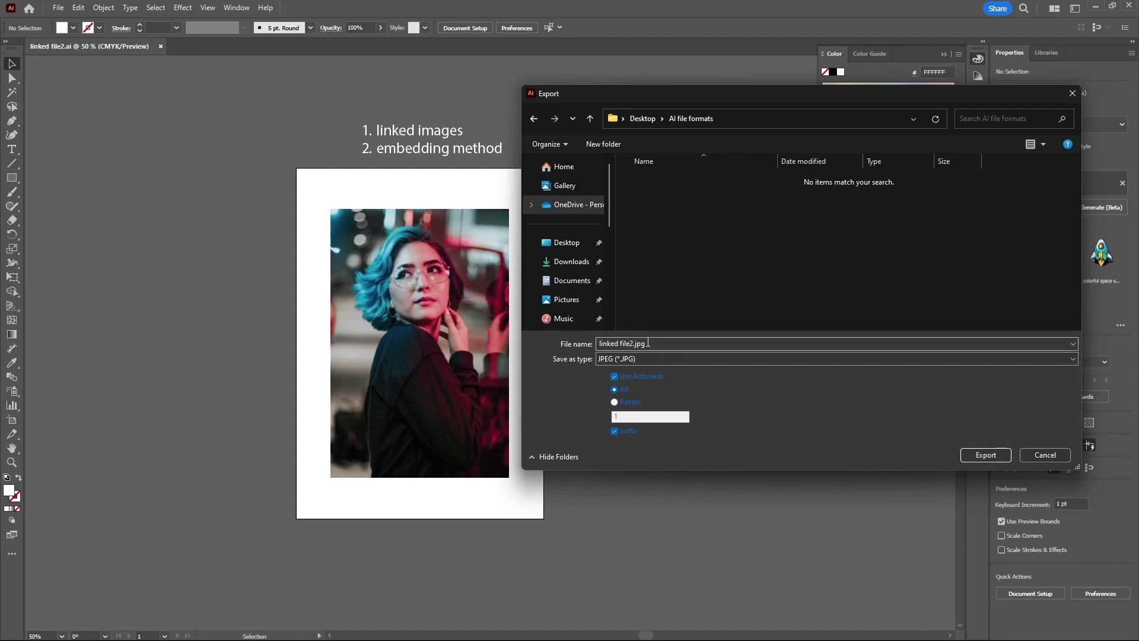
Step: Name the JPEG export "file format 1" and proceed to its JPEG options
drag(649, 343, 600, 342)
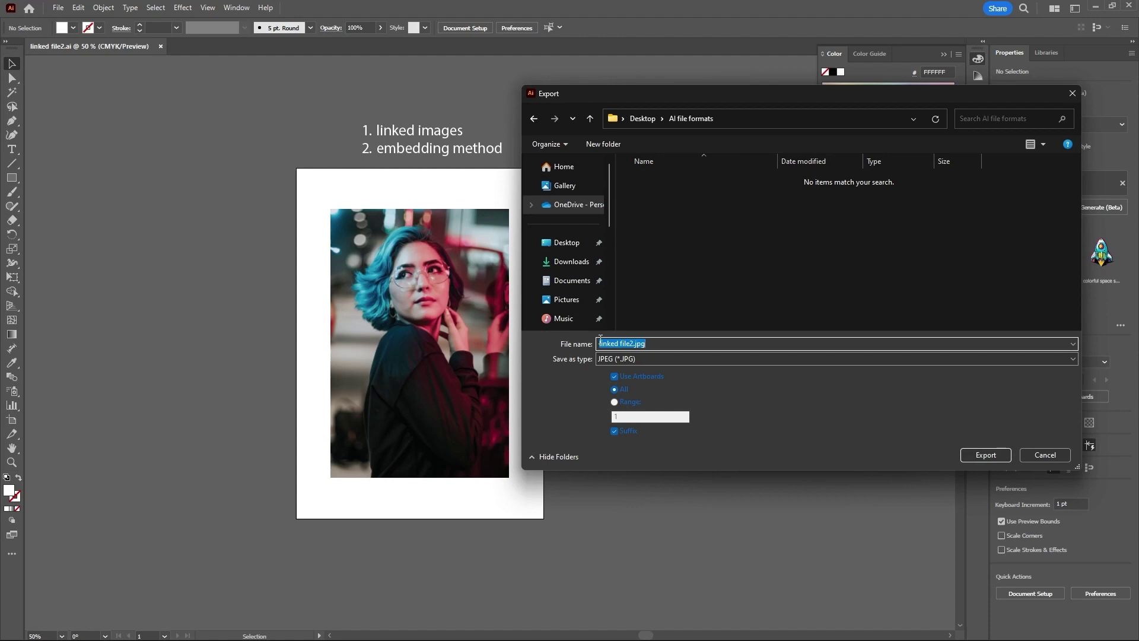
key(BackSpace)
text(file format 1)
click(995, 453)
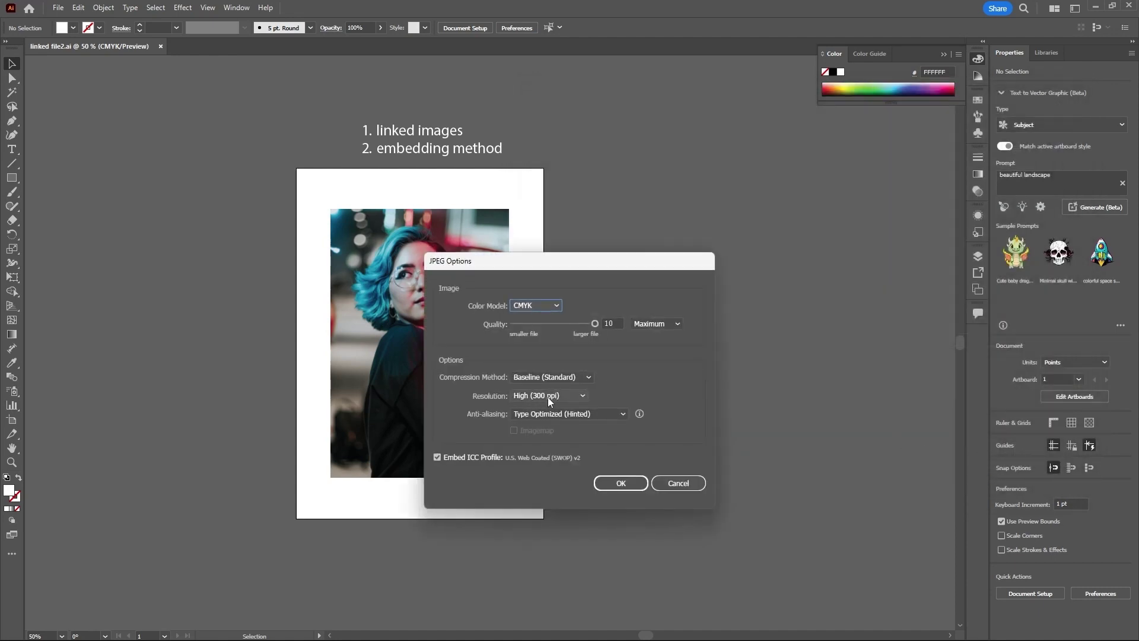
Step: Check the available color models, keep CMYK, and export the JPEG at Maximum quality and High (300 ppi) resolution
click(557, 306)
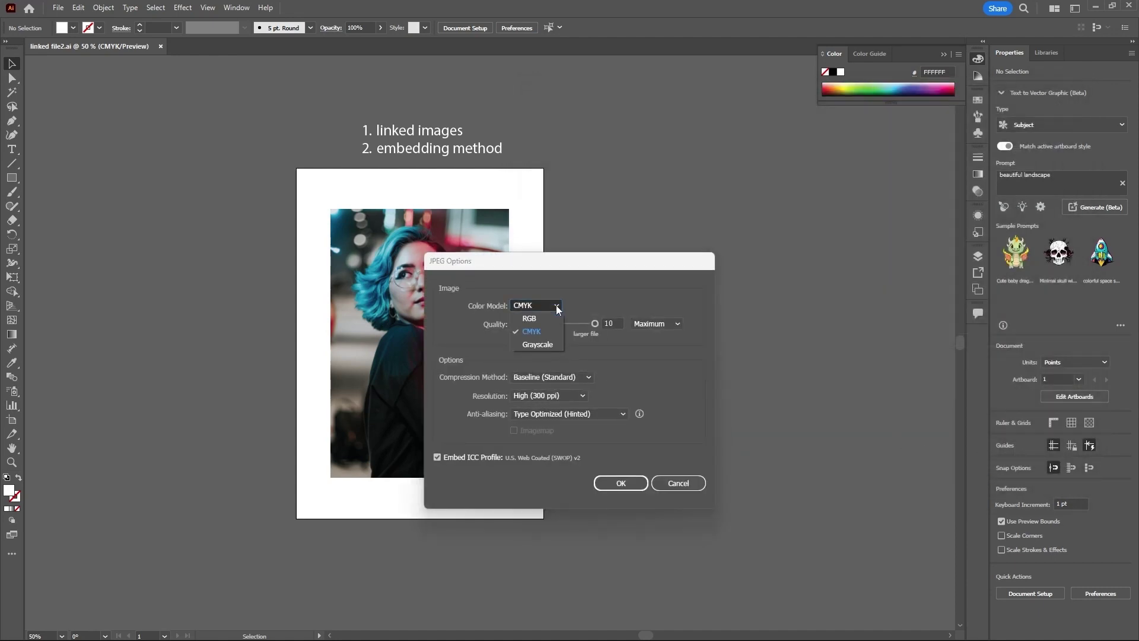
click(557, 307)
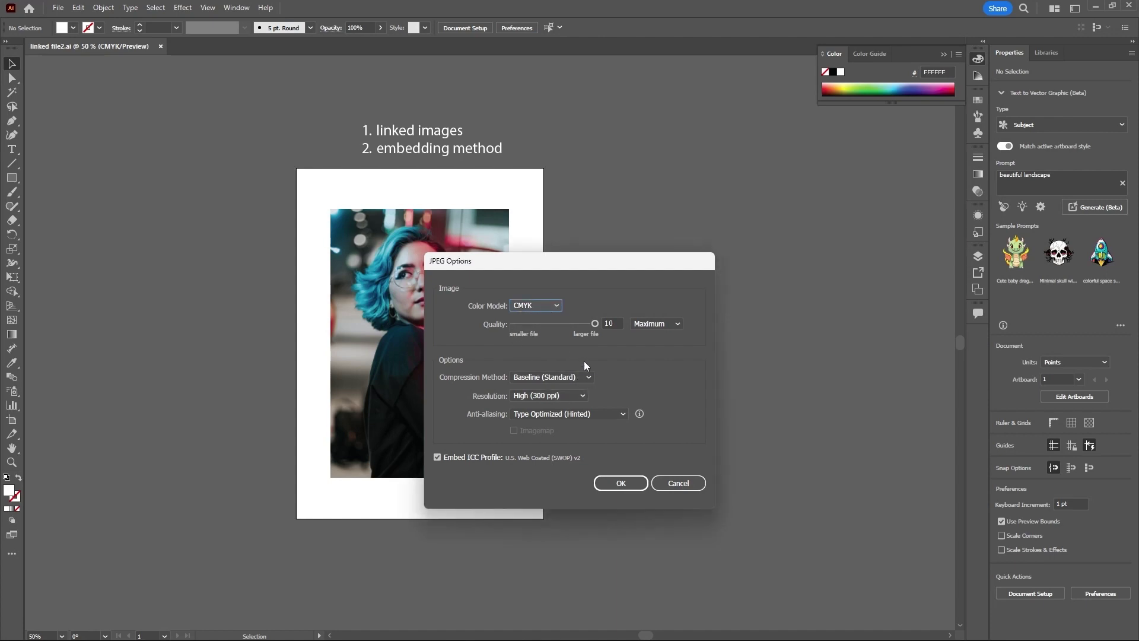
click(622, 486)
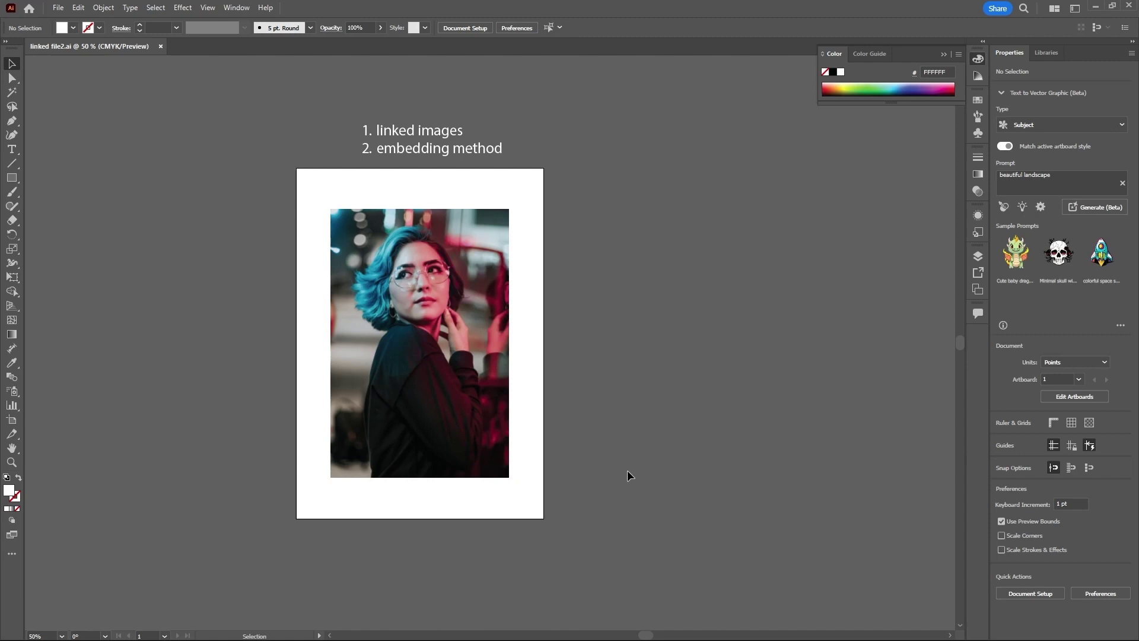
Step: Export the document as PNG (*.PNG) with Use Artboards enabled, High (300 ppi) resolution and a transparent background
click(58, 8)
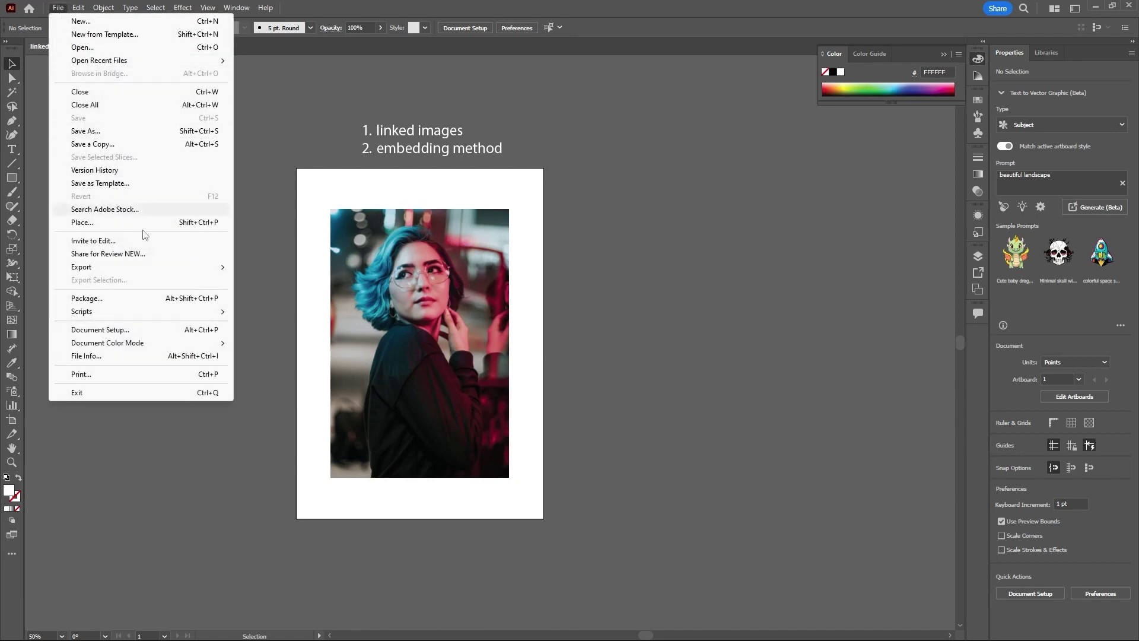
mouse_move(202, 271)
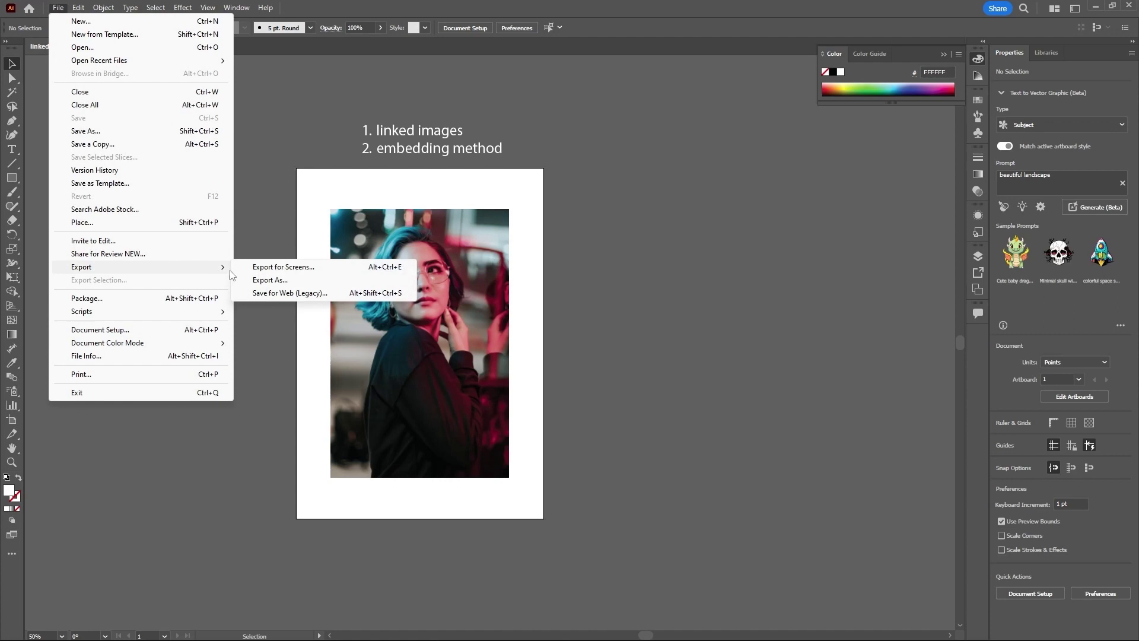
click(270, 280)
click(624, 359)
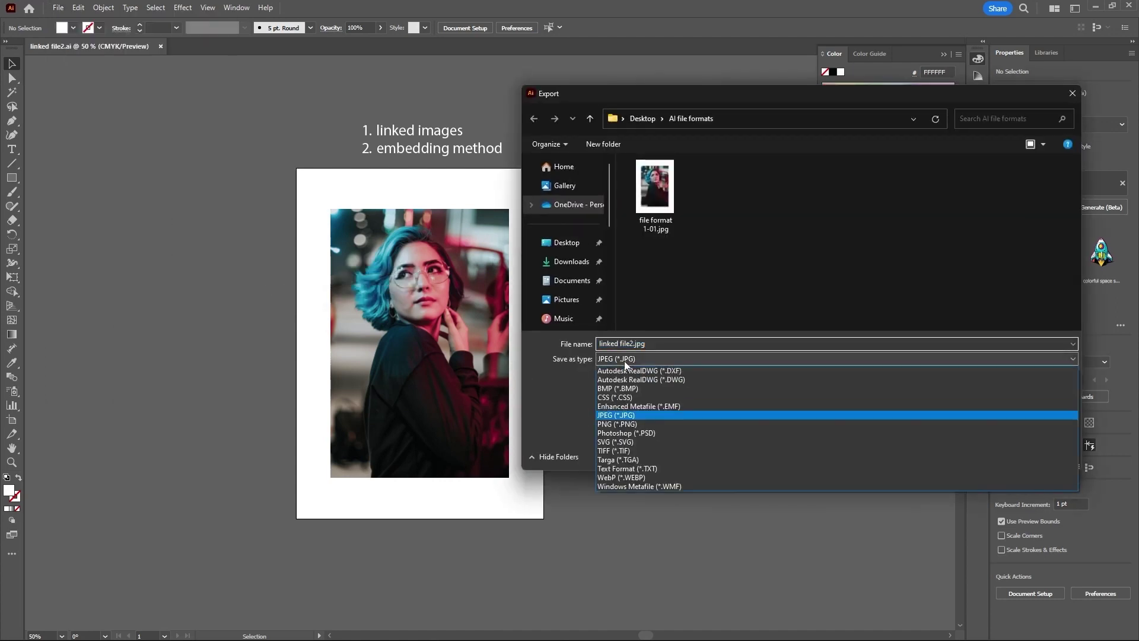
click(626, 424)
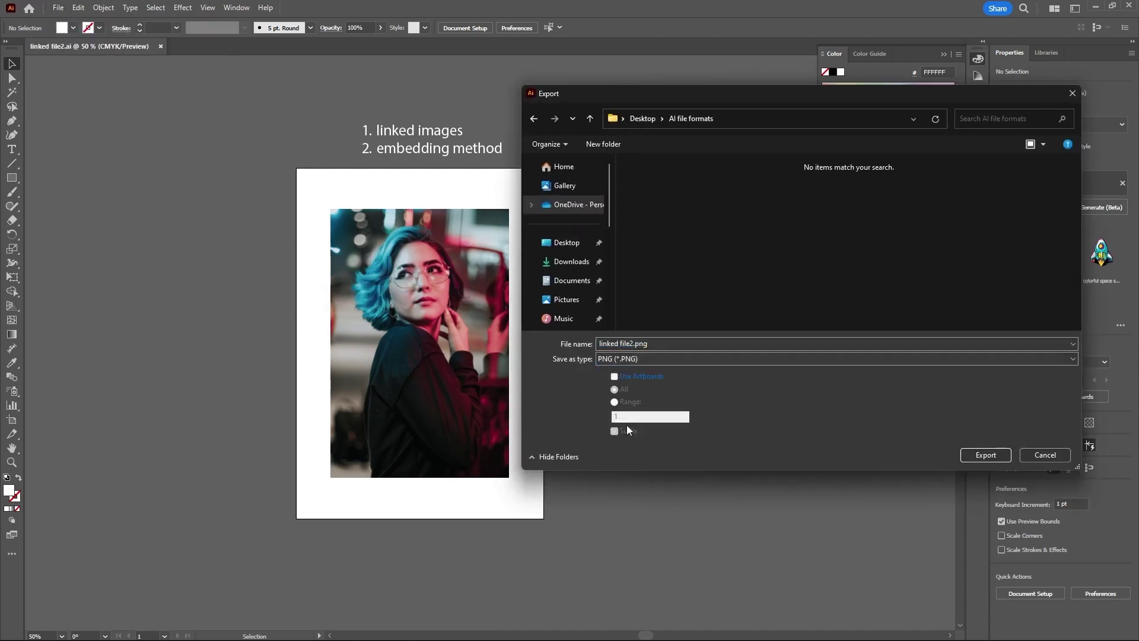
click(614, 377)
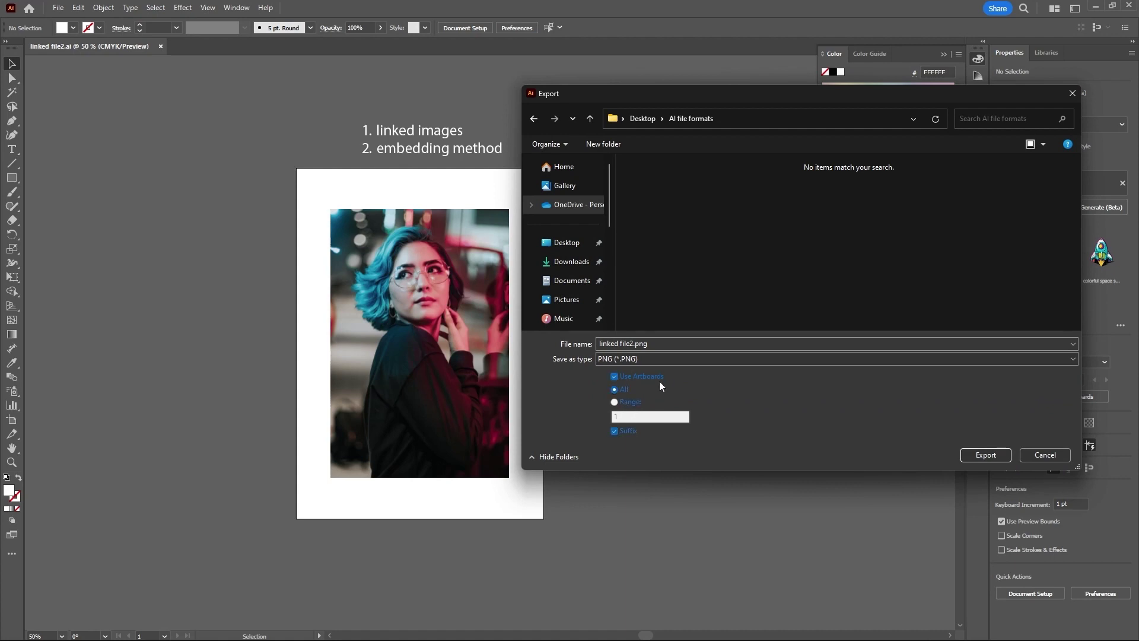
click(977, 454)
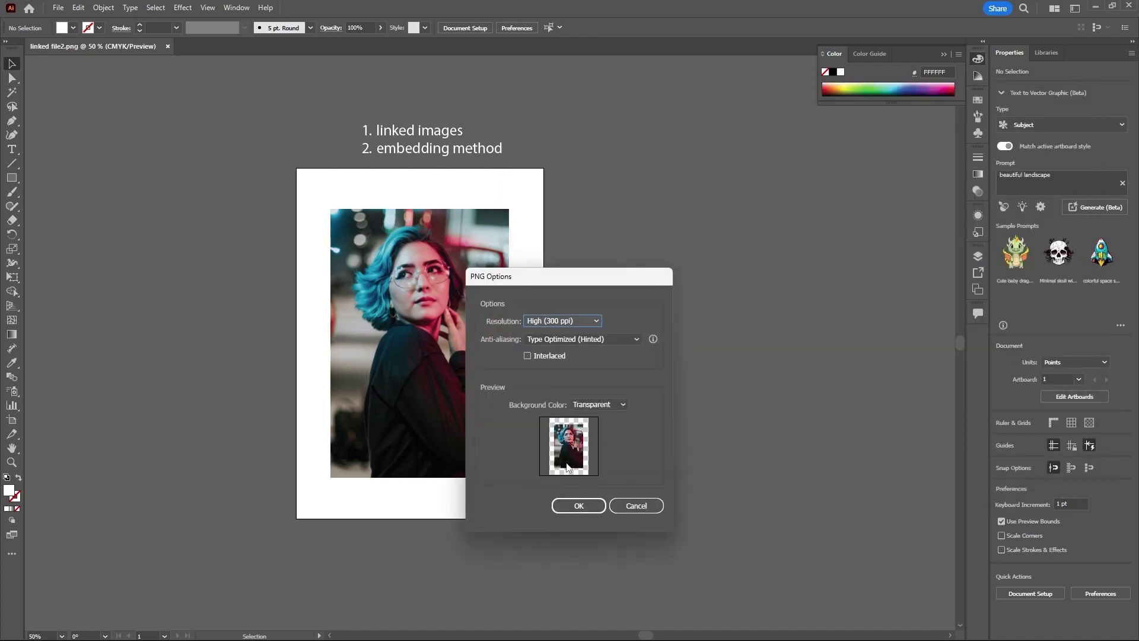
click(583, 505)
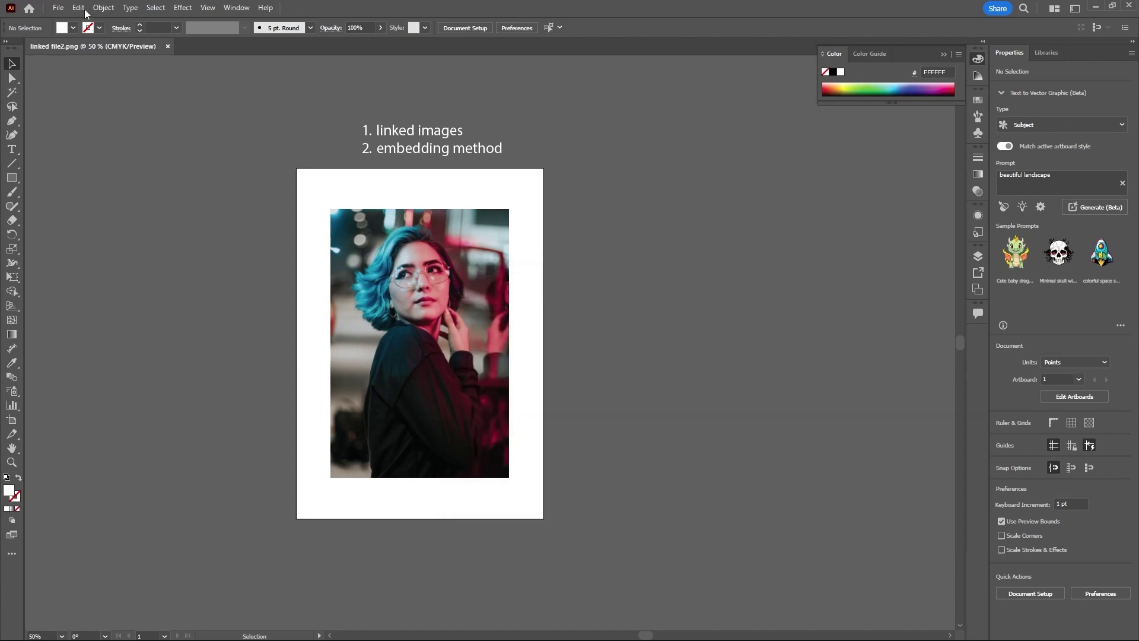
Step: Export the document as Photoshop (*.PSD) with Use Artboards enabled, CMYK color, Medium (150 ppi) resolution and Write Layers
click(59, 8)
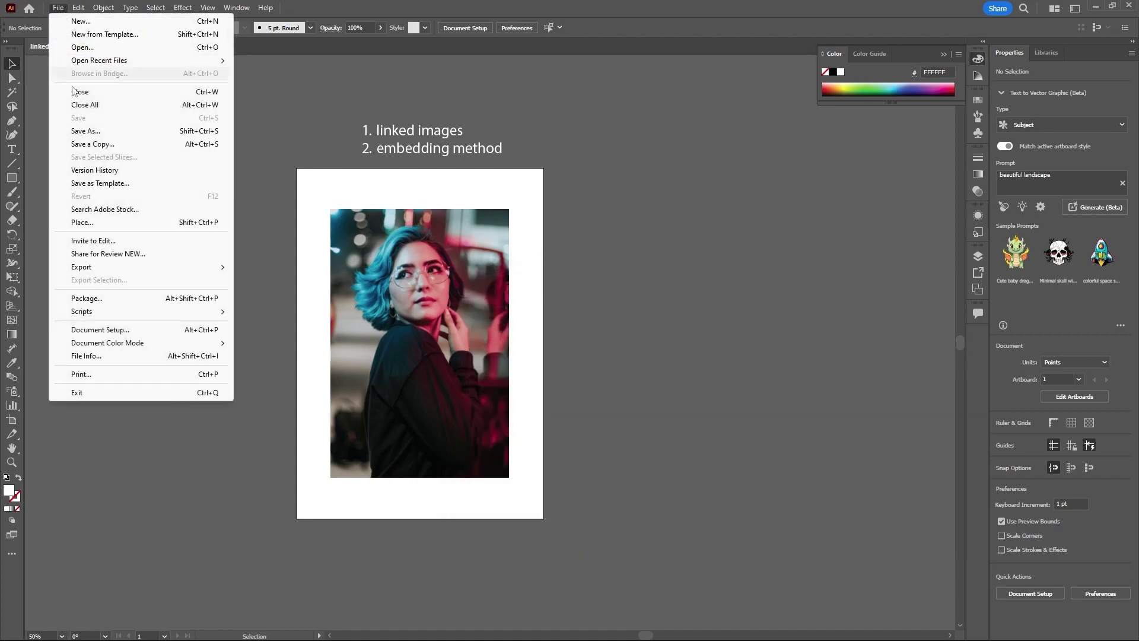
mouse_move(217, 267)
click(259, 279)
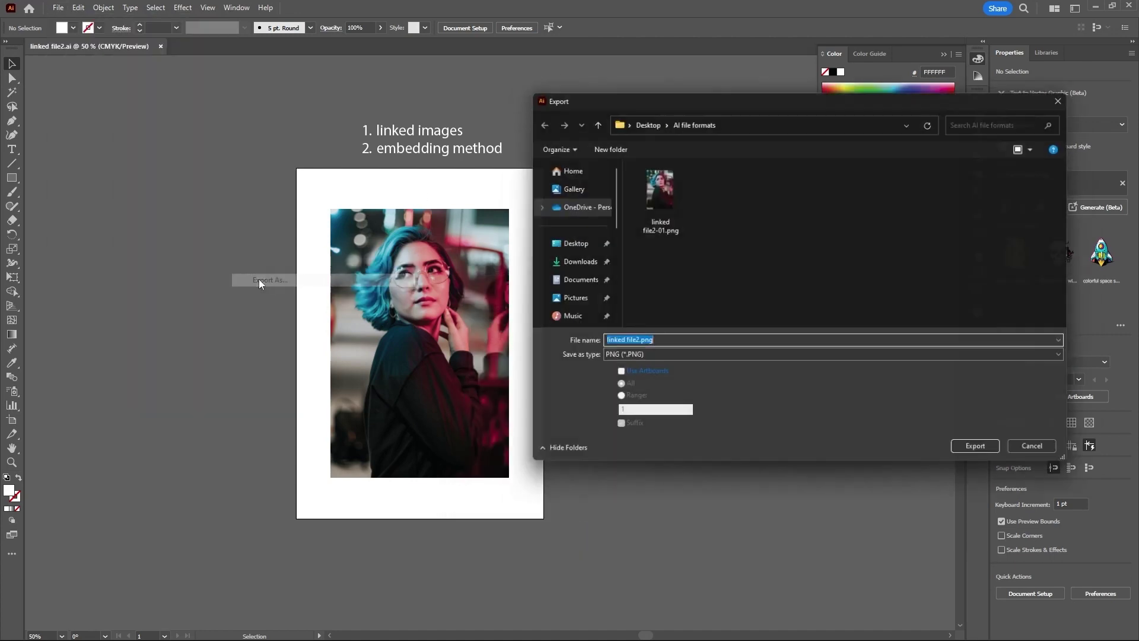
click(639, 359)
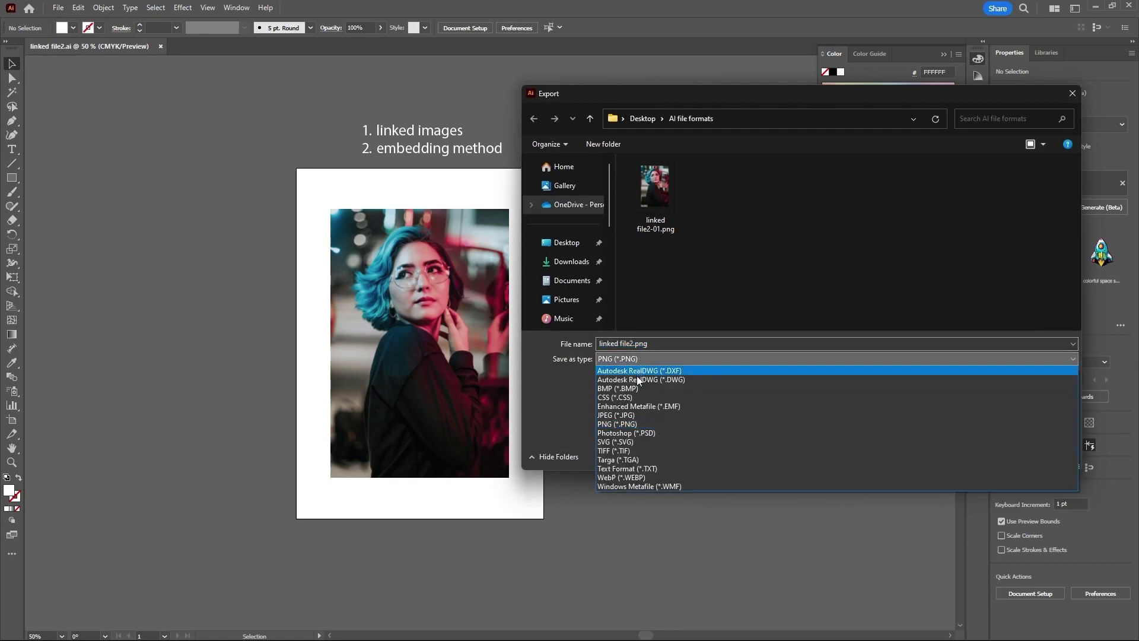
click(643, 432)
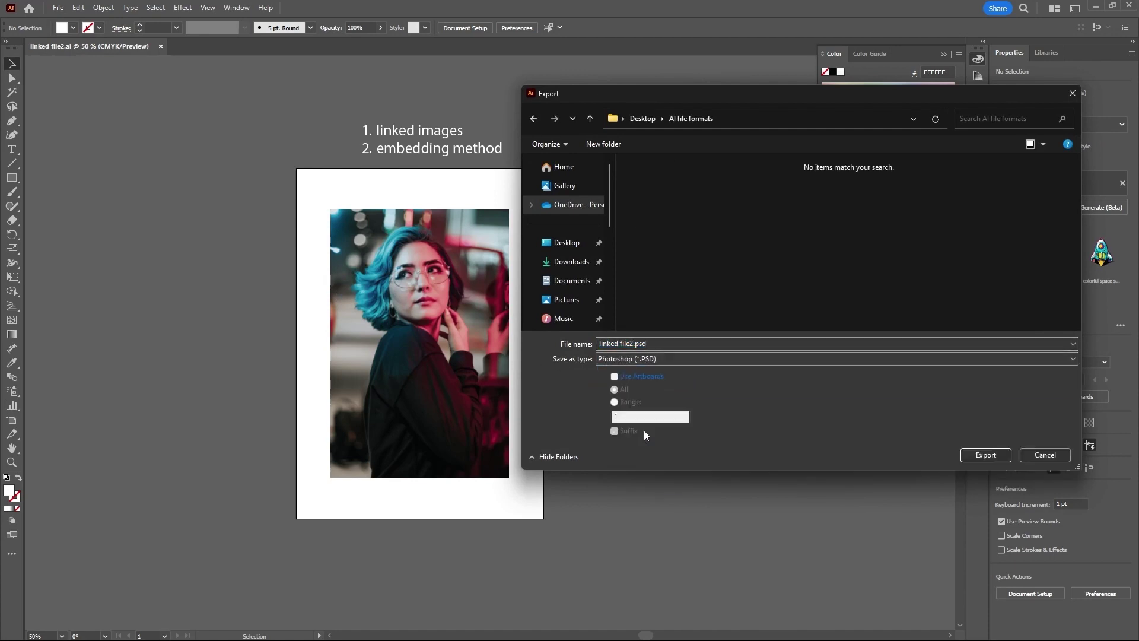
click(616, 377)
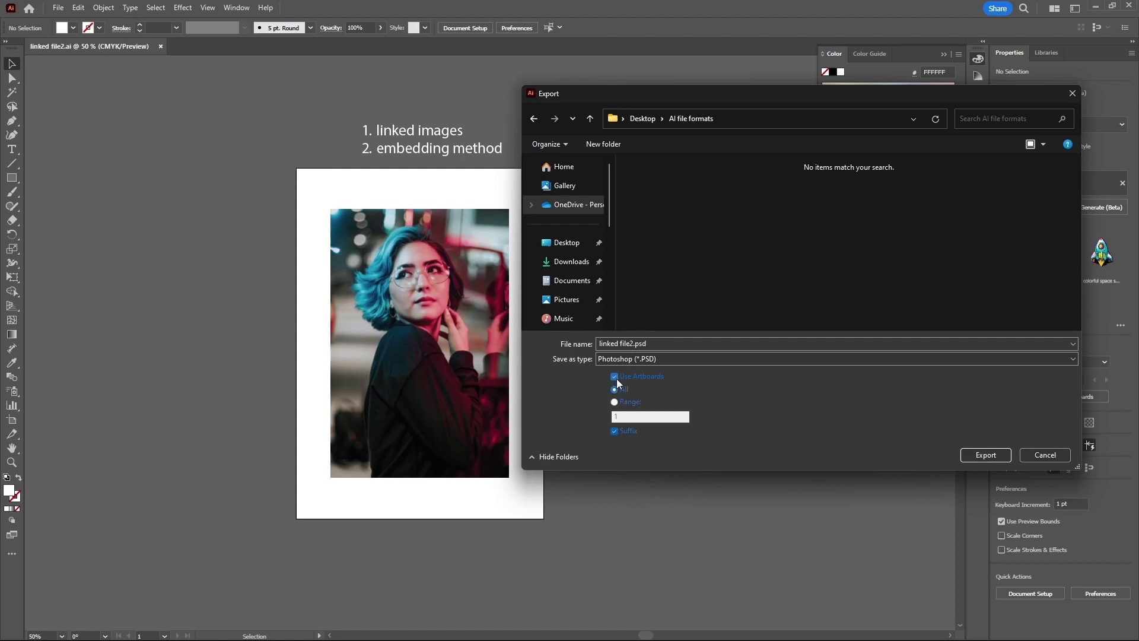
click(972, 455)
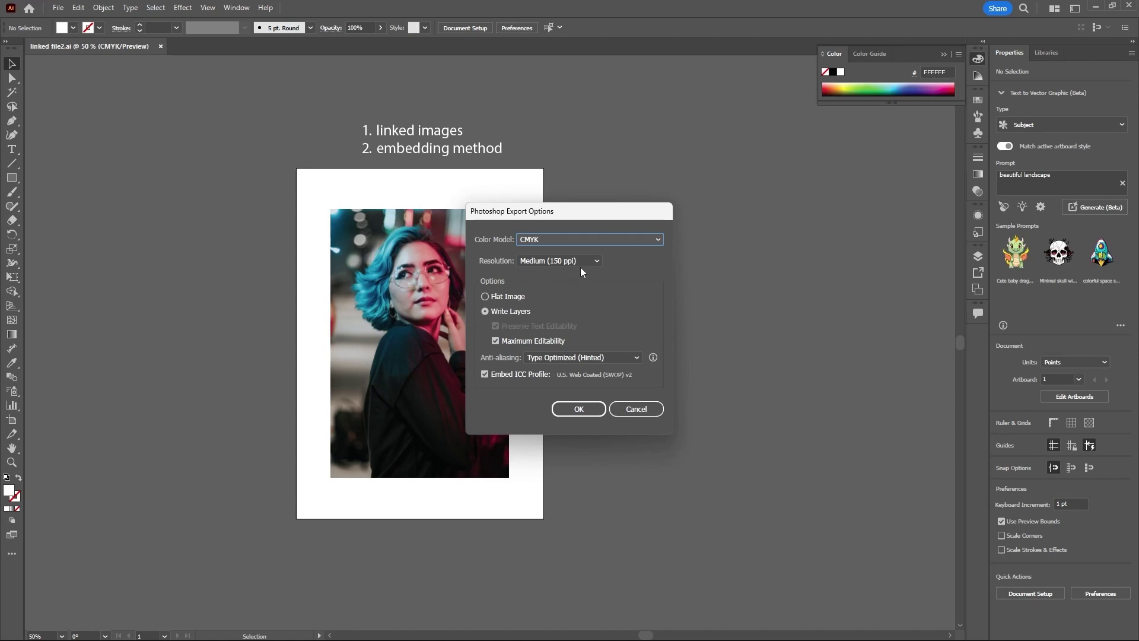
click(596, 263)
click(596, 262)
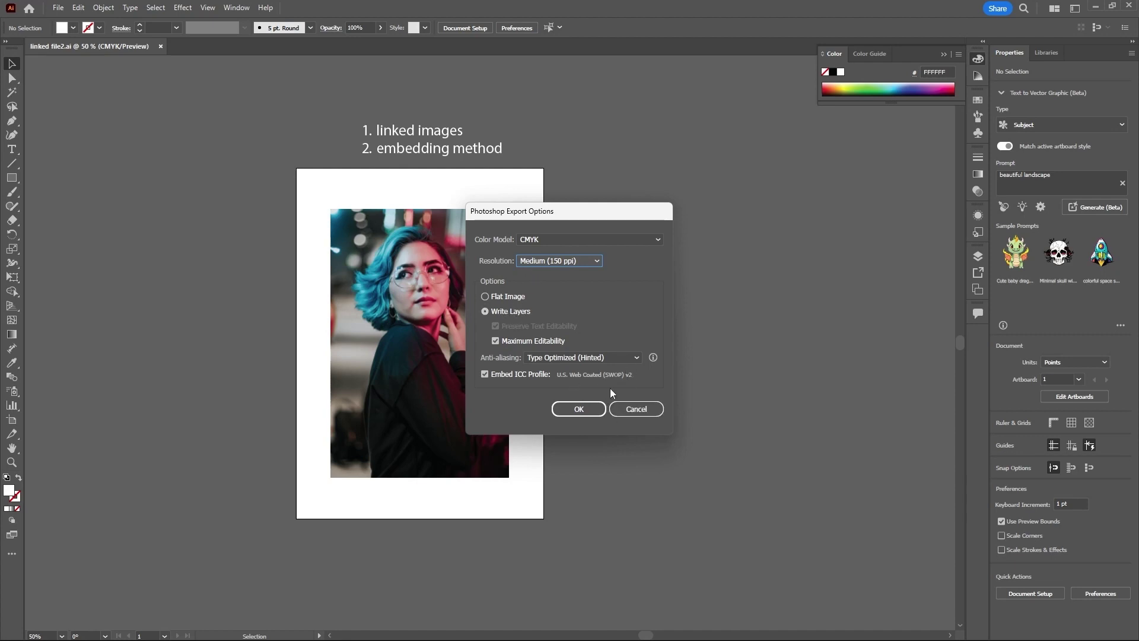
click(579, 410)
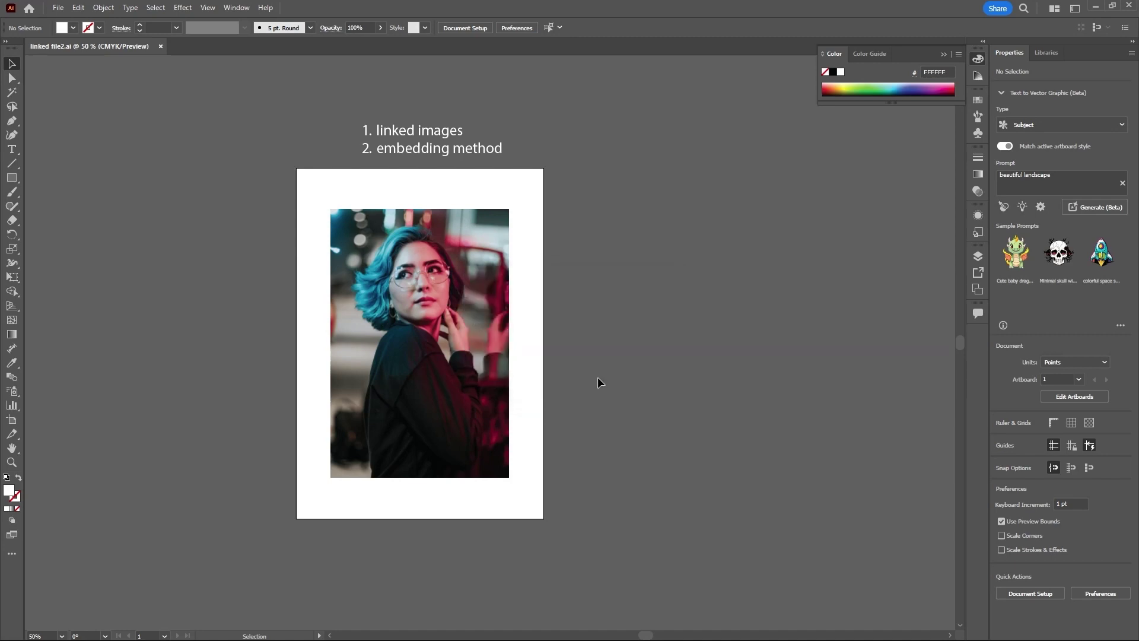
Step: Export the document as SVG (*.SVG) with Use Artboards enabled, Internal CSS styling, SVG font and preserved images
click(58, 8)
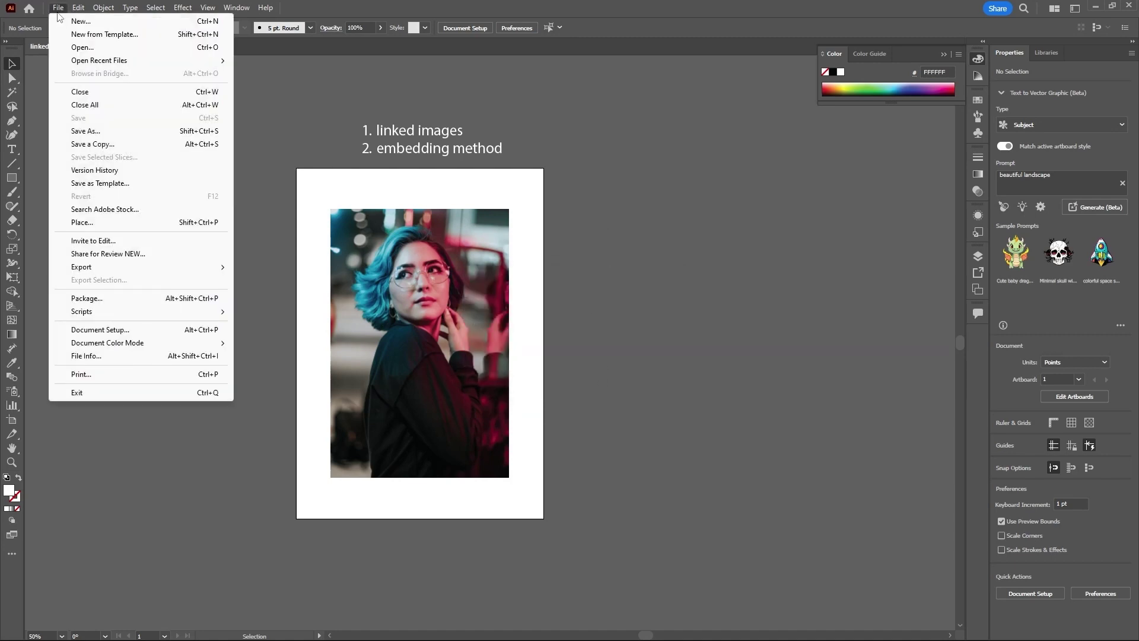
mouse_move(201, 272)
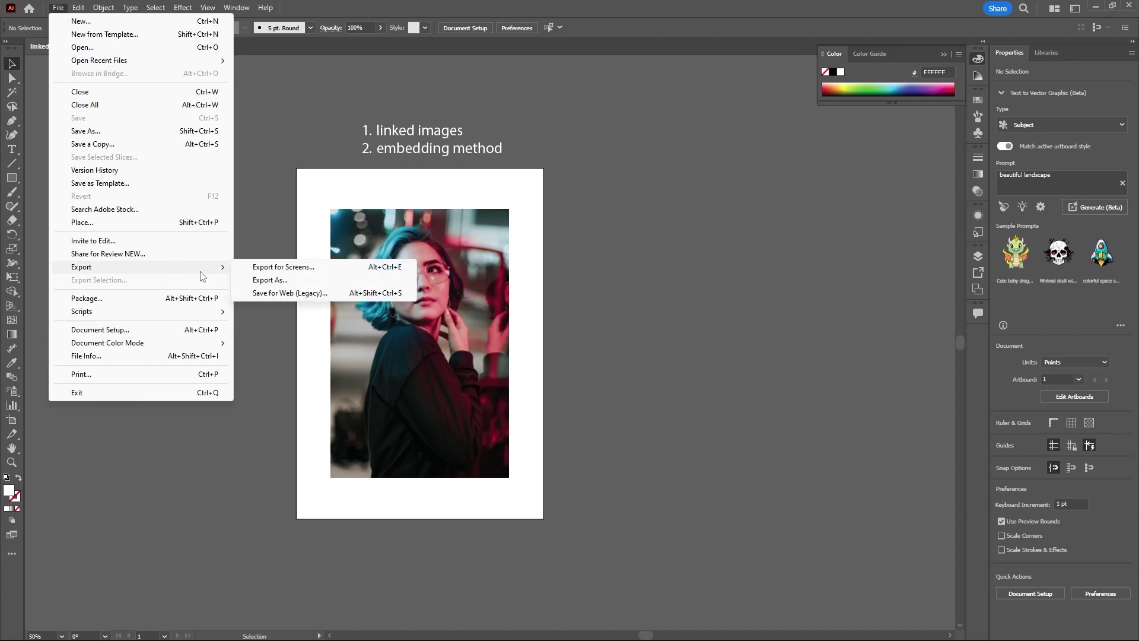
click(271, 280)
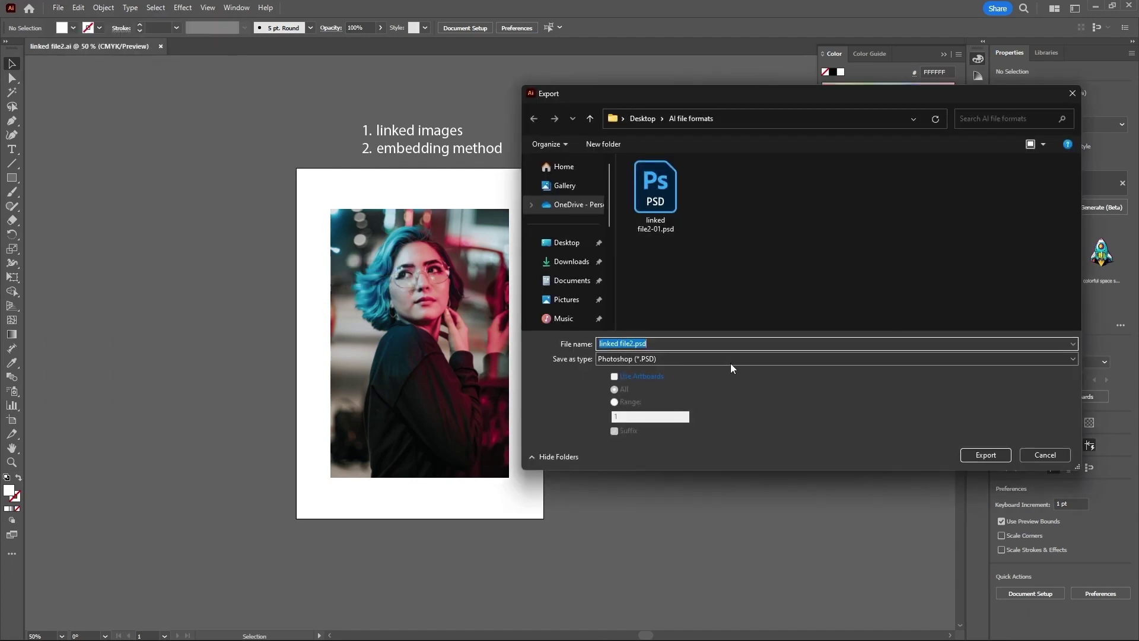
click(747, 360)
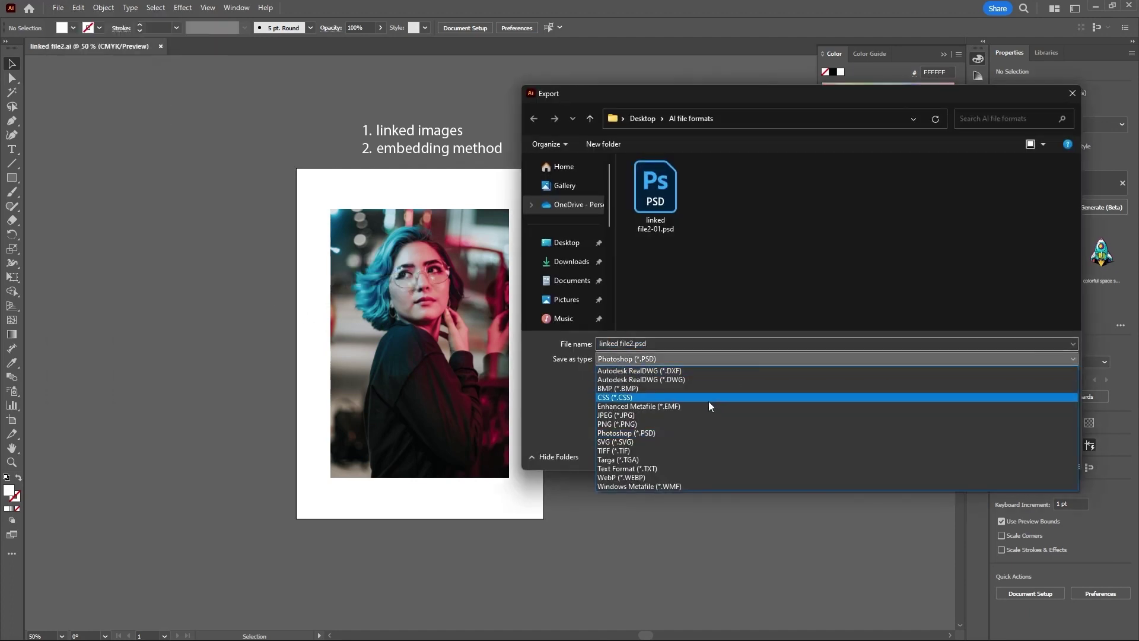
click(649, 441)
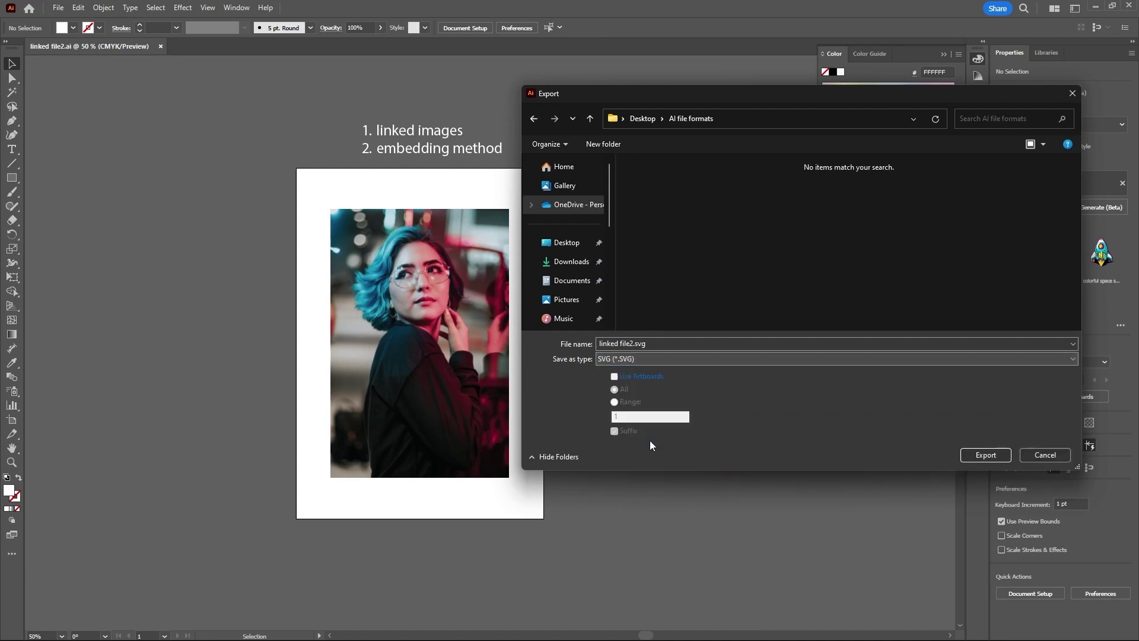
click(615, 377)
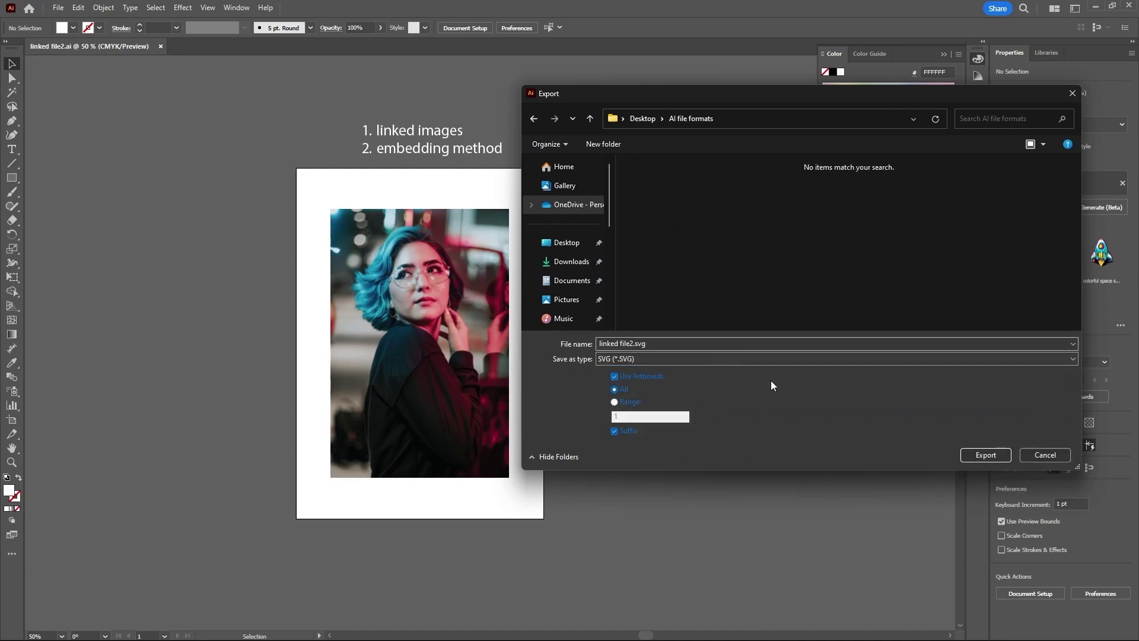
click(985, 454)
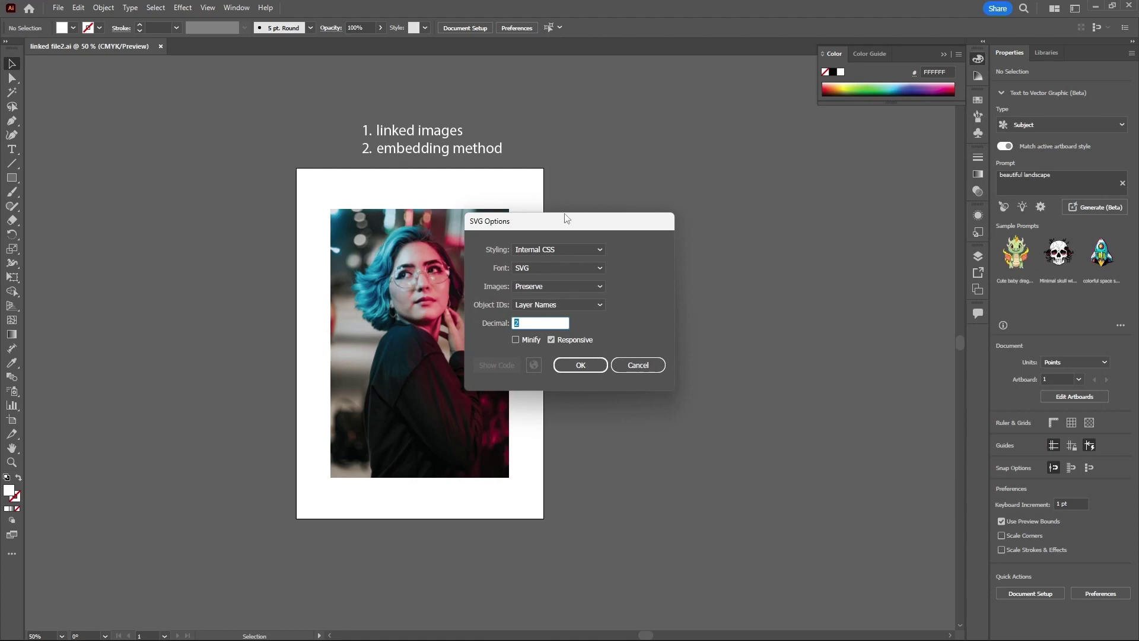
click(598, 268)
click(598, 269)
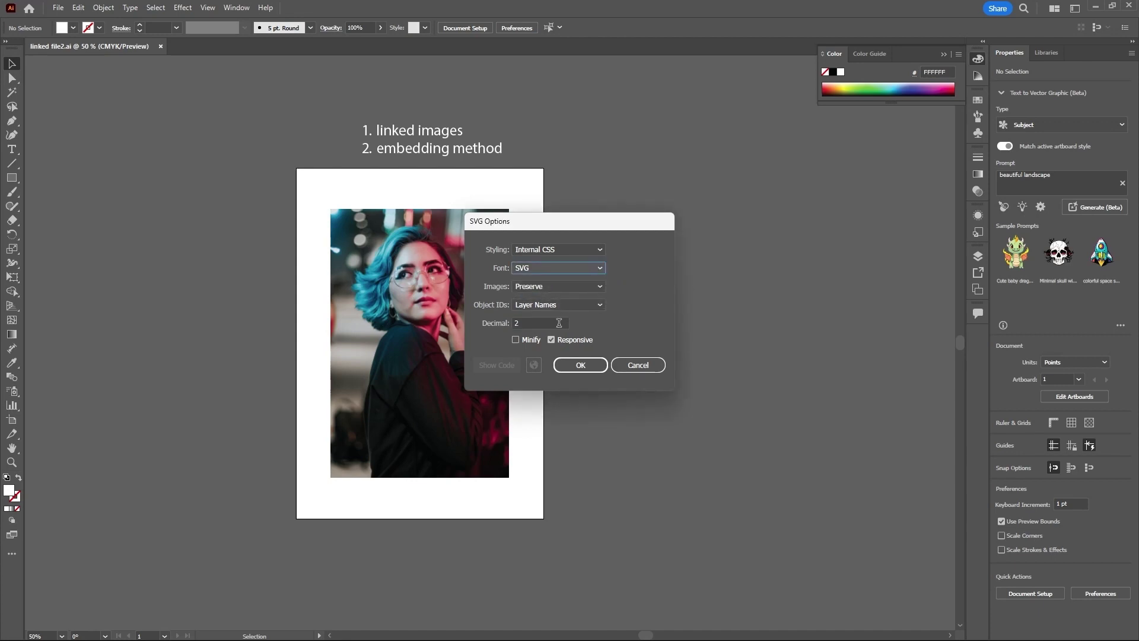
click(581, 365)
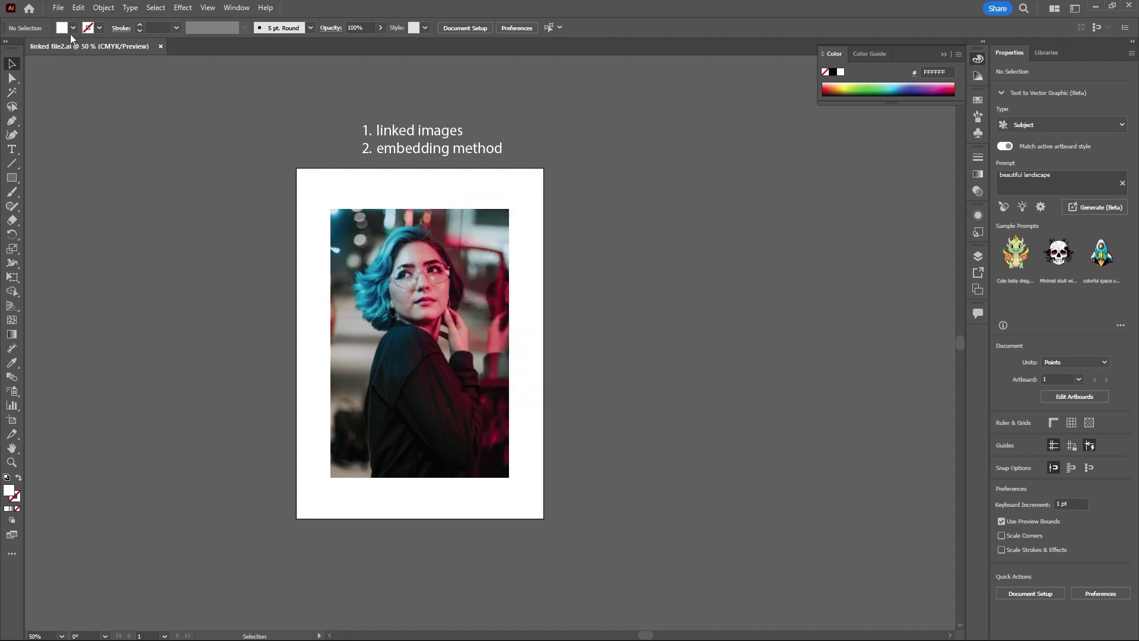
Step: Review the remaining file formats offered by Export As, and leave without exporting
click(58, 8)
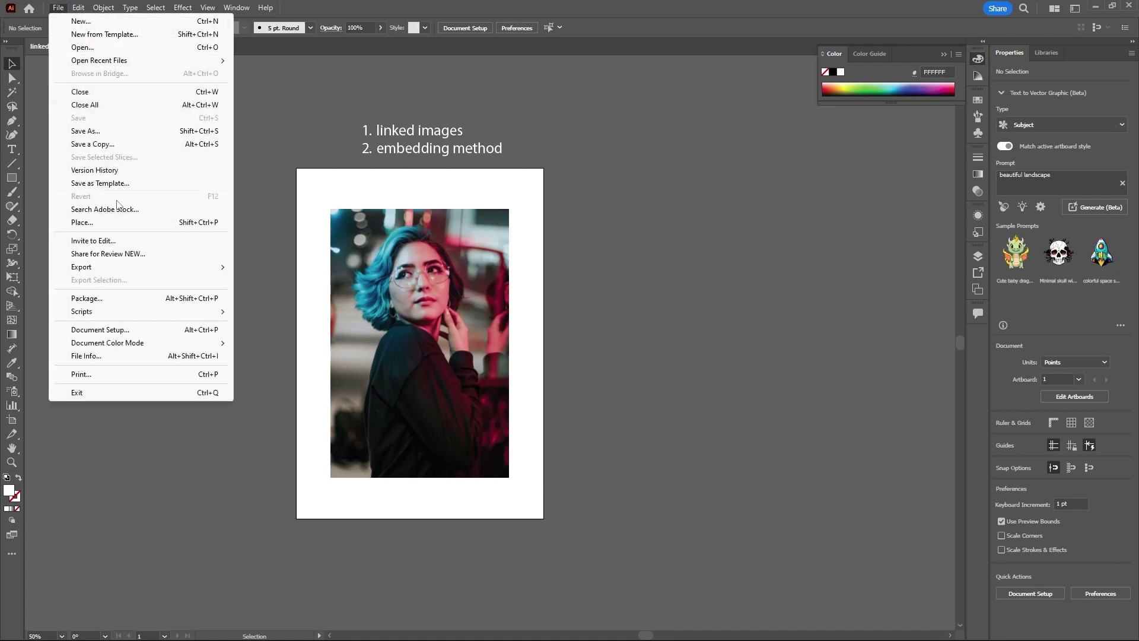
mouse_move(178, 266)
click(262, 279)
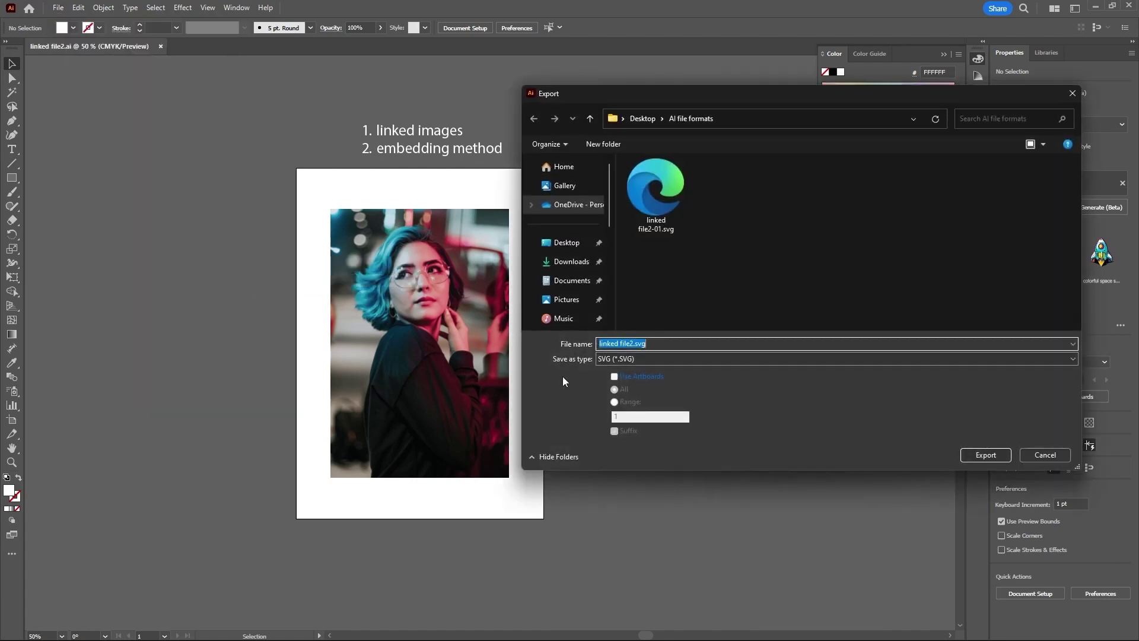
click(650, 361)
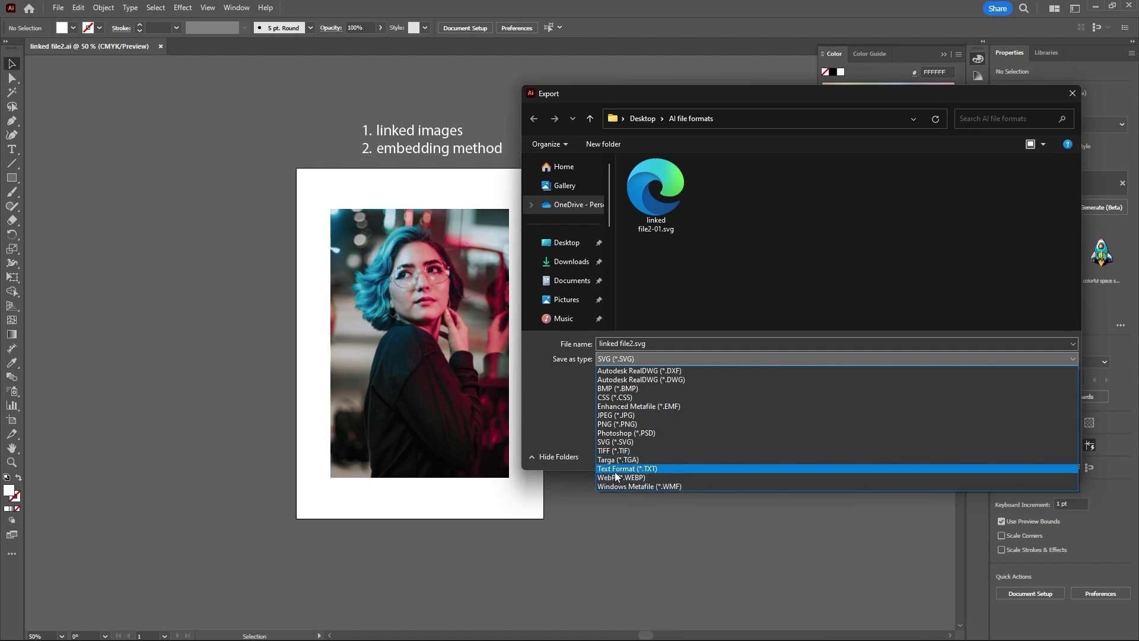
click(561, 401)
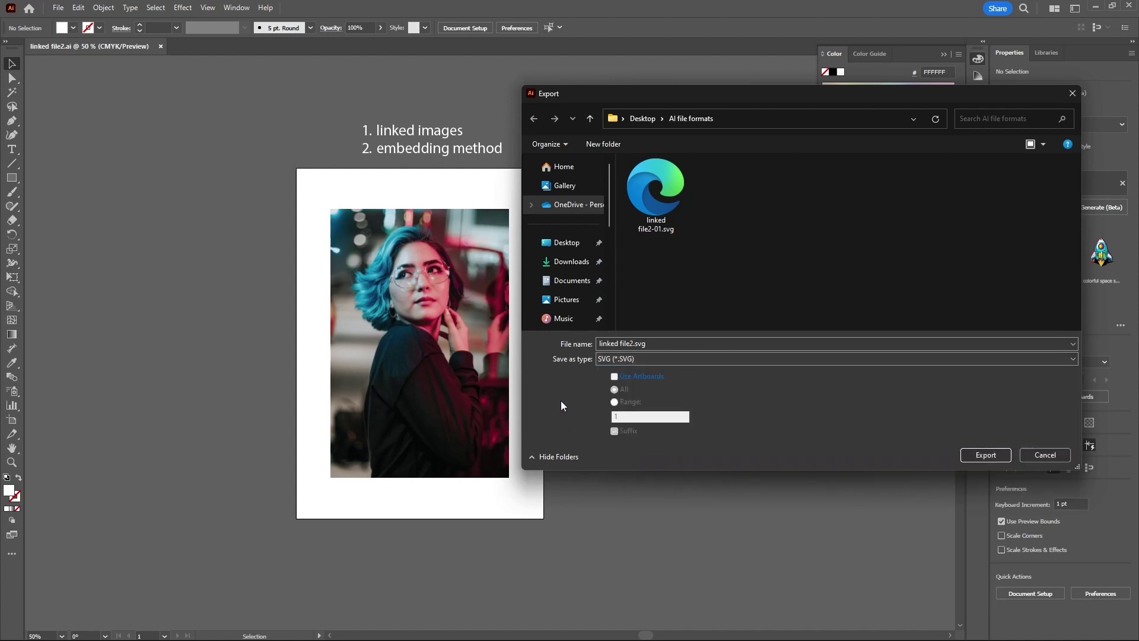
click(1035, 454)
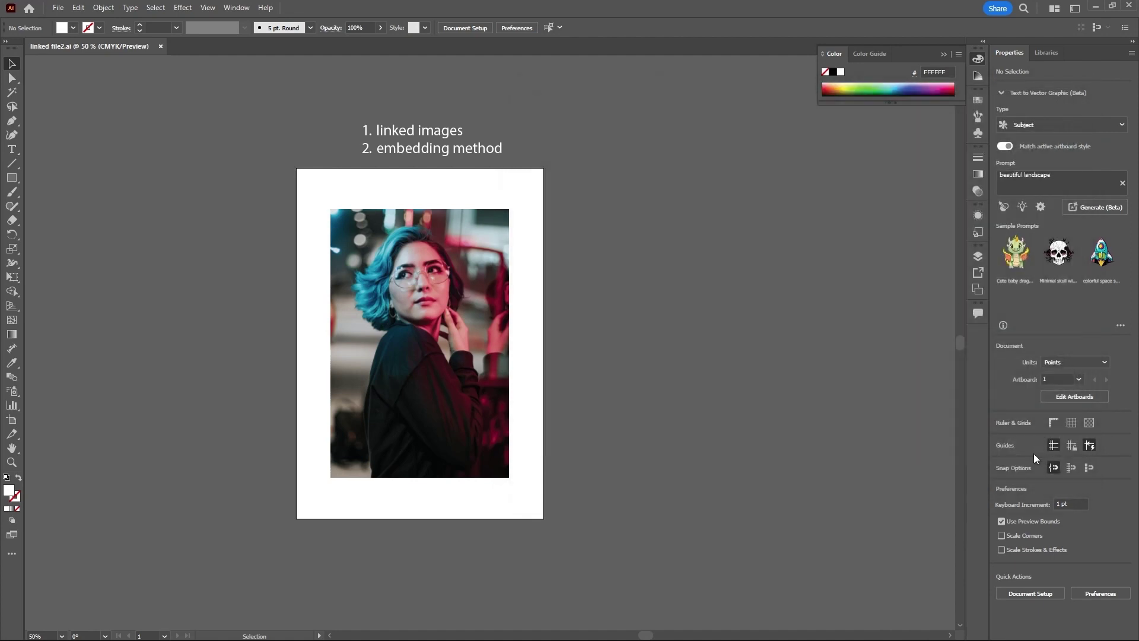
Step: Save the document on the computer as linked file2.eps in the AI file formats folder, using all artboards and the Illustrator 2020 EPS version
click(58, 8)
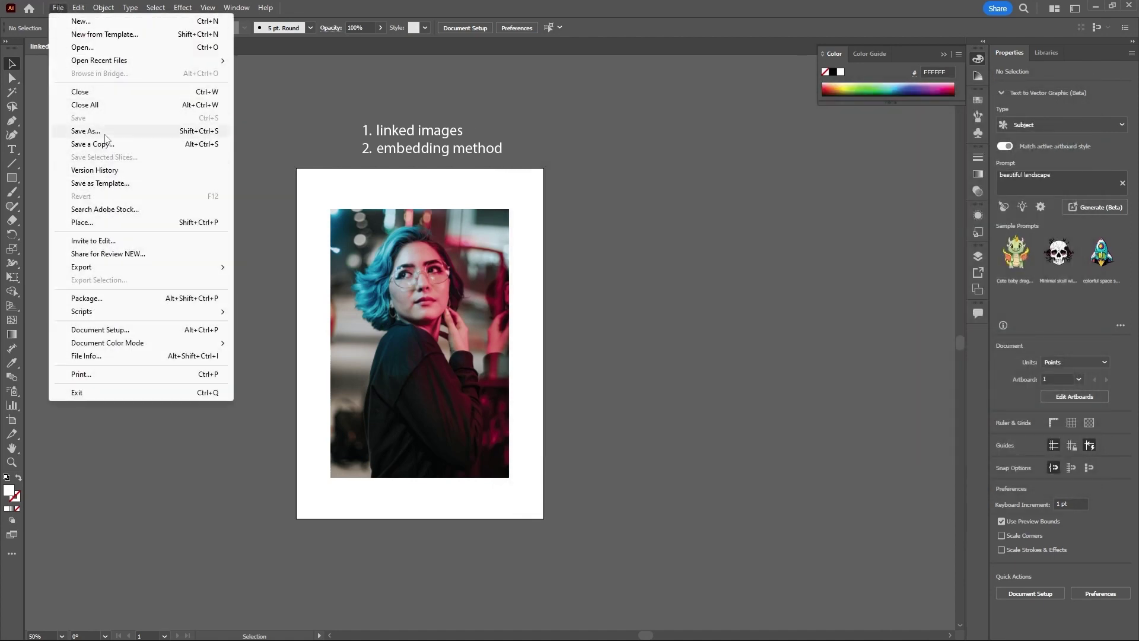
click(111, 133)
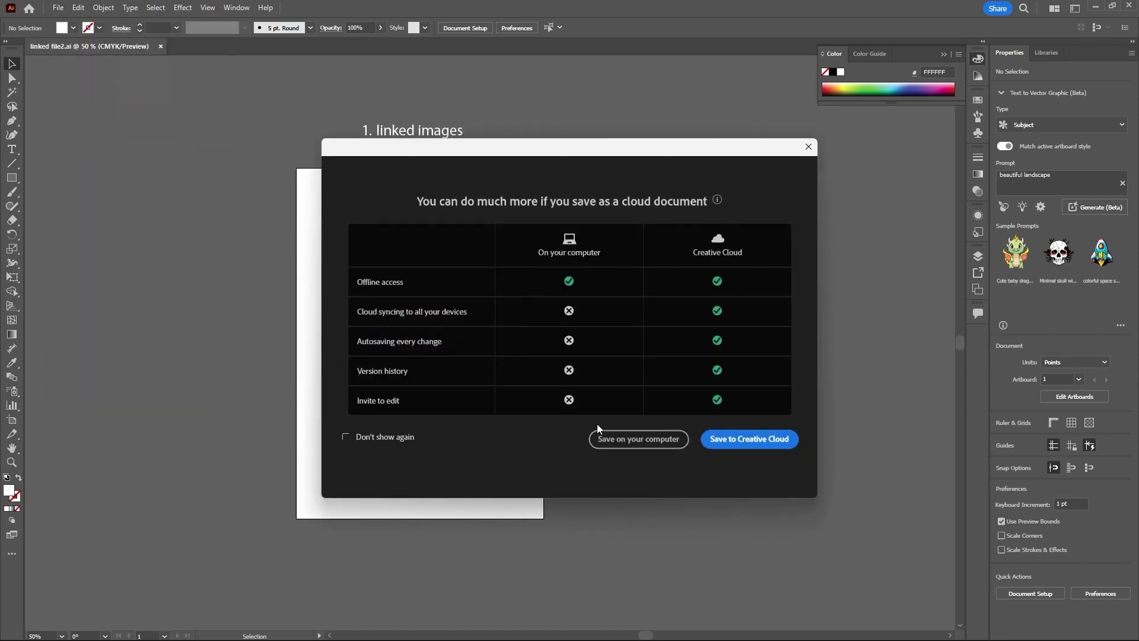
click(609, 438)
click(679, 361)
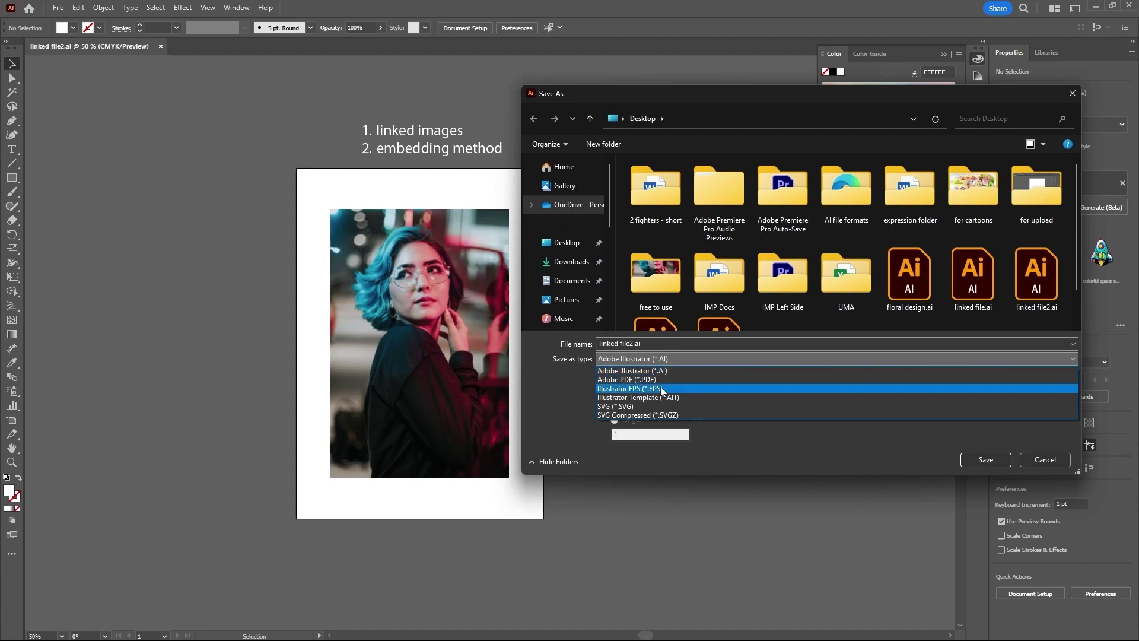
click(662, 389)
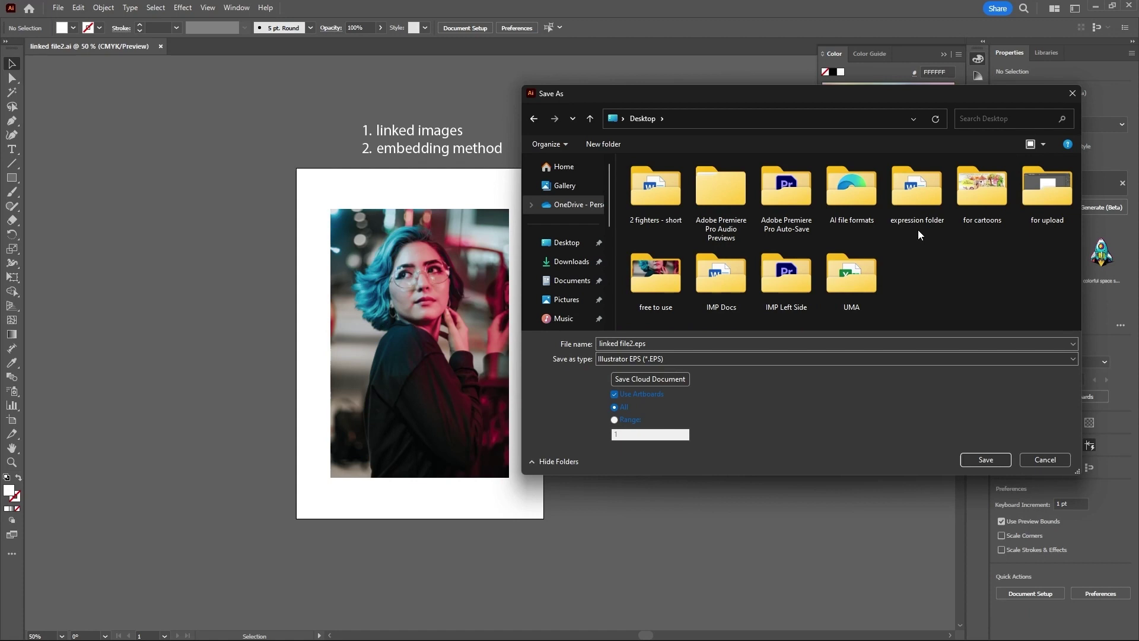
double_click(863, 210)
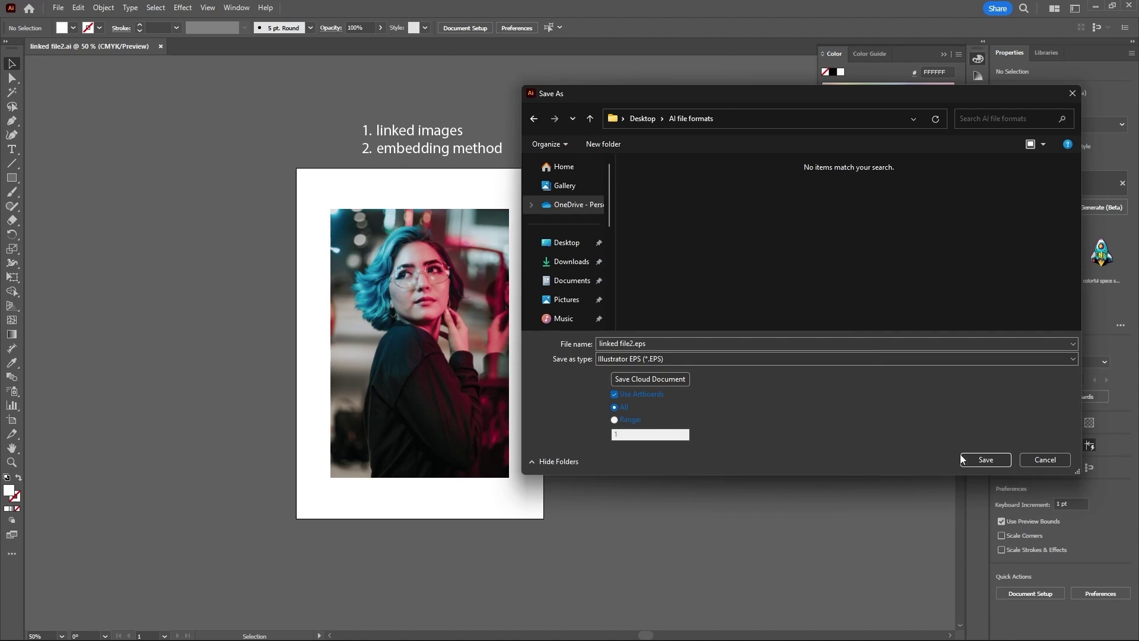
click(962, 458)
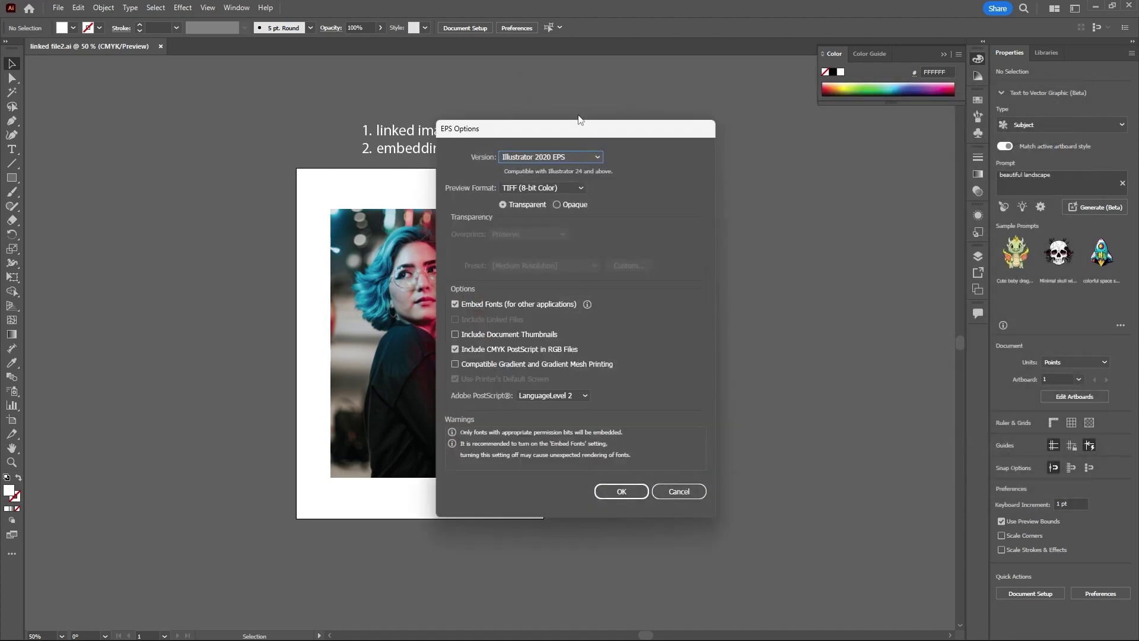
click(614, 491)
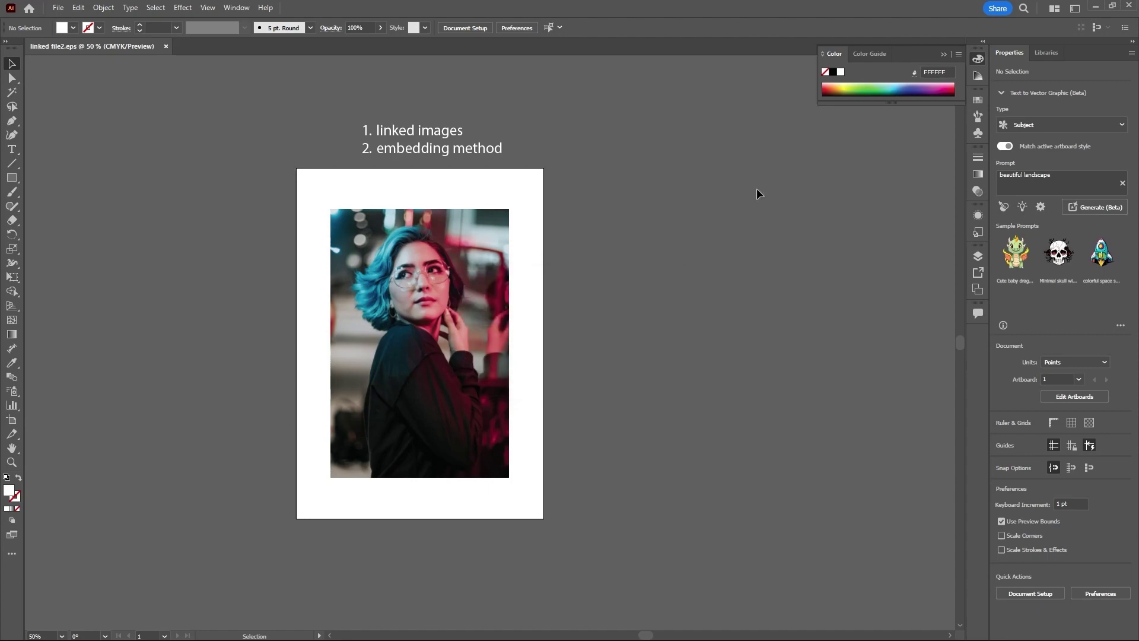
Step: On the desktop, move the AI file formats folder into the empty area beside the free to use folder, and open it with large thumbnails
click(1096, 6)
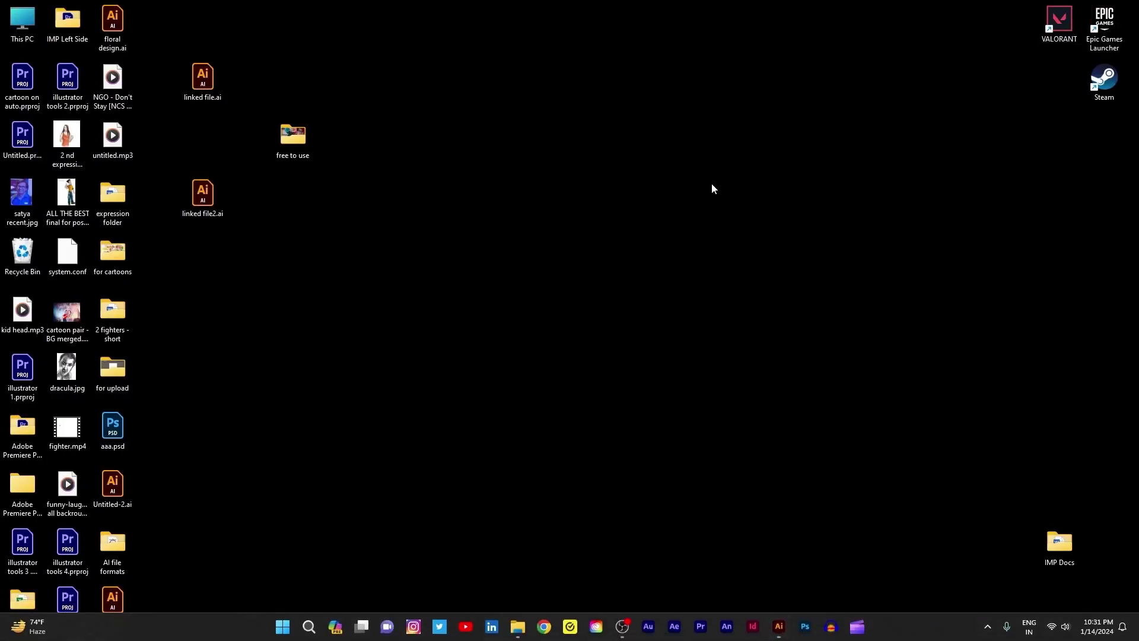
right_click(575, 186)
click(612, 263)
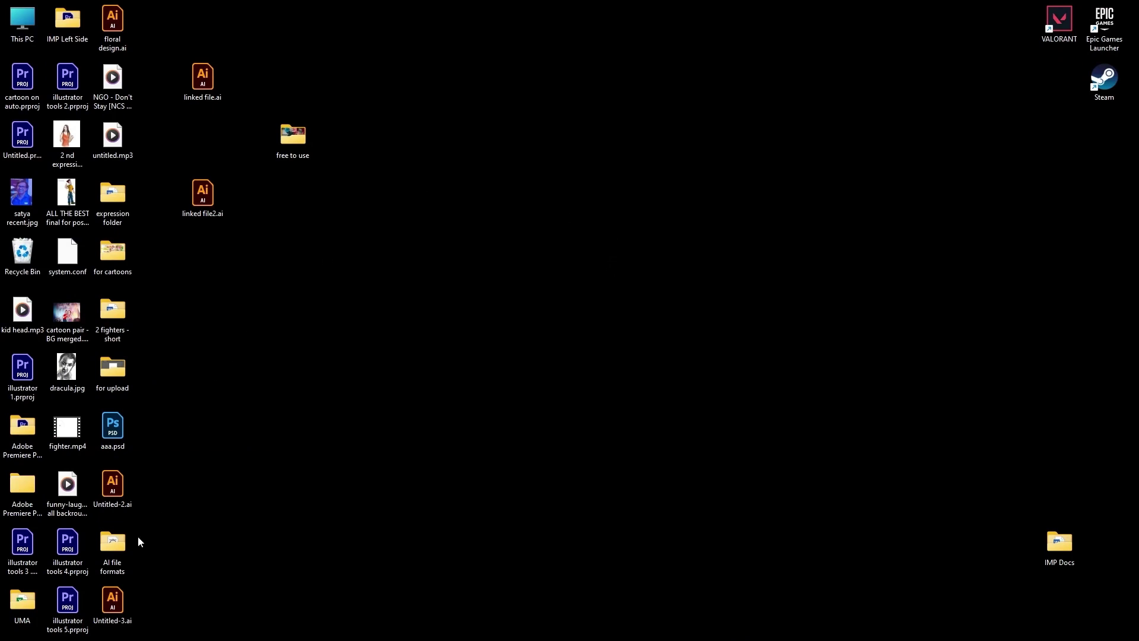
drag(117, 542, 482, 148)
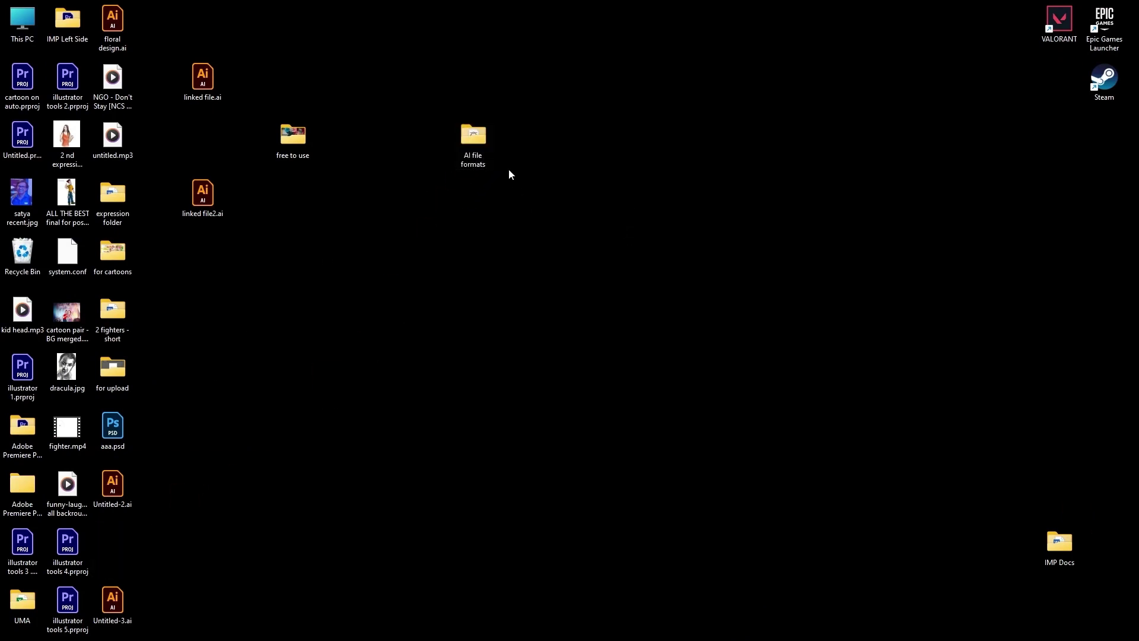
double_click(482, 141)
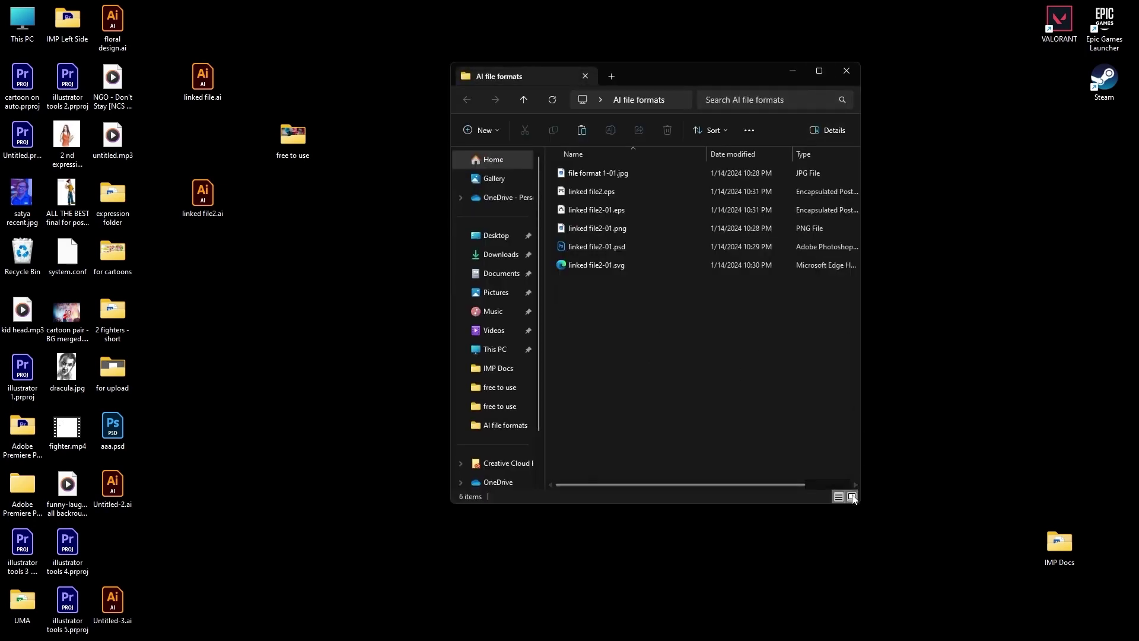
click(851, 496)
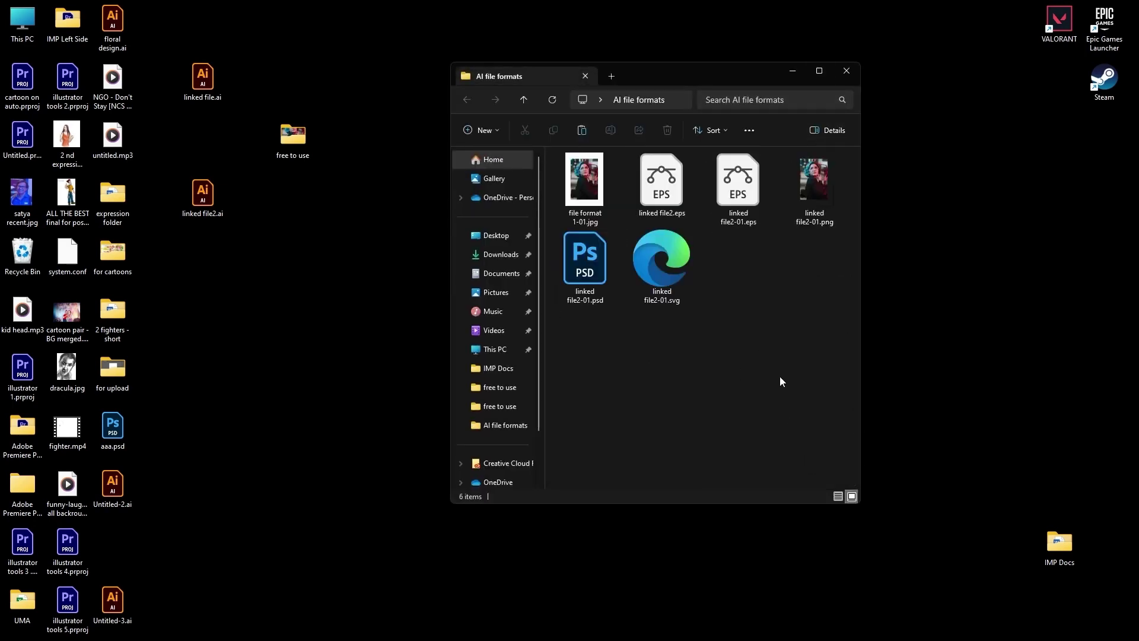
Step: Examine the file type and size details of the exported JPG, PNG, EPS and SVG files
mouse_move(598, 213)
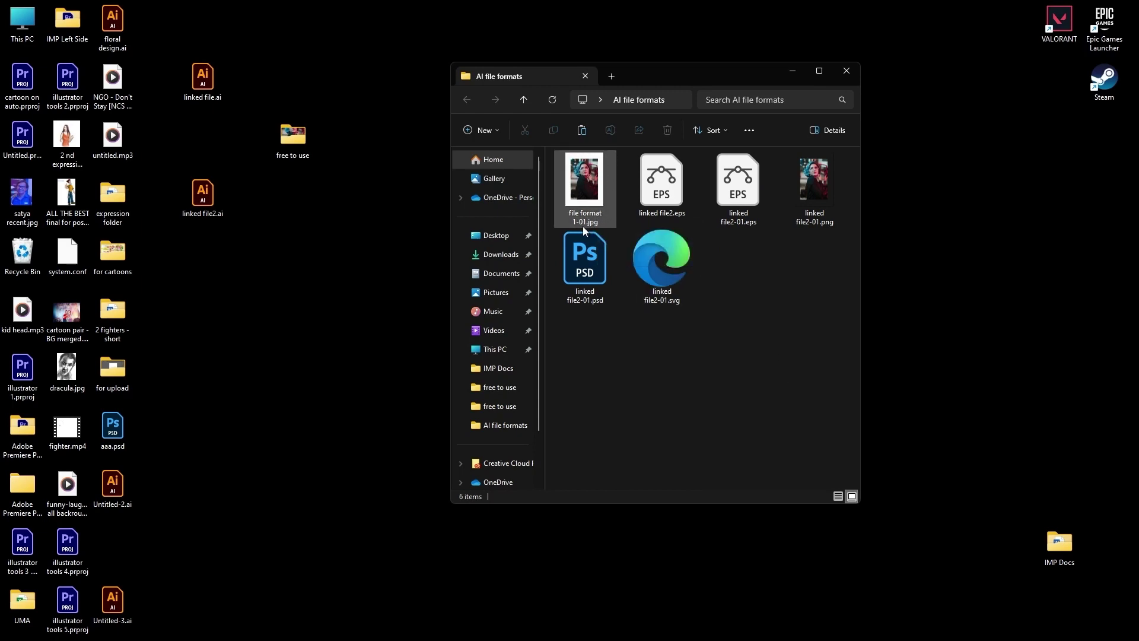
click(589, 186)
mouse_move(591, 172)
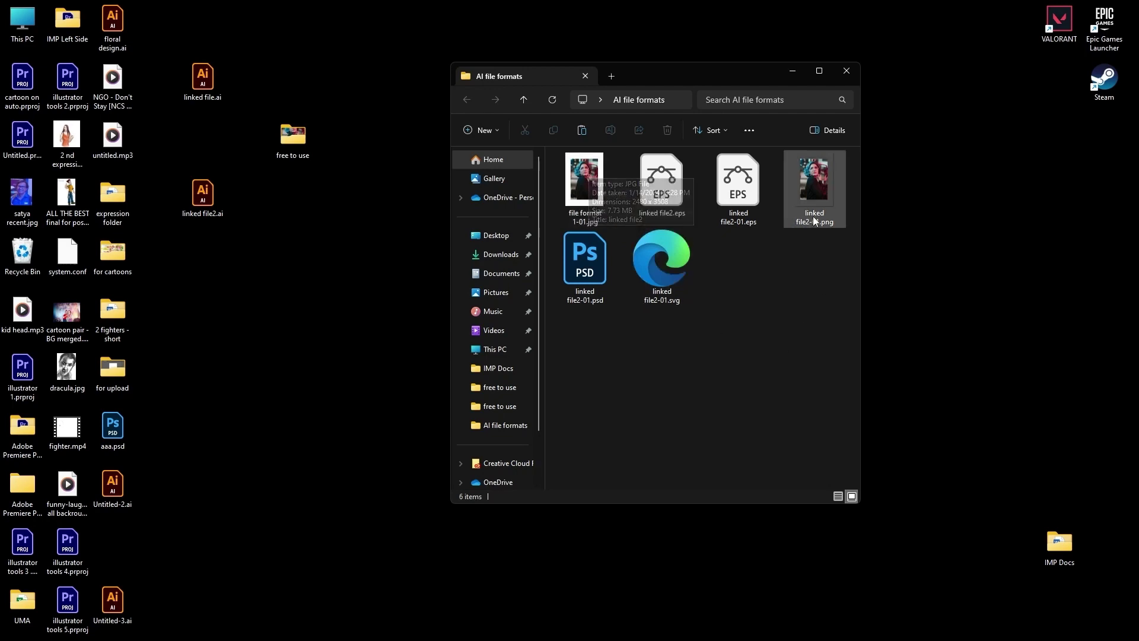
mouse_move(815, 207)
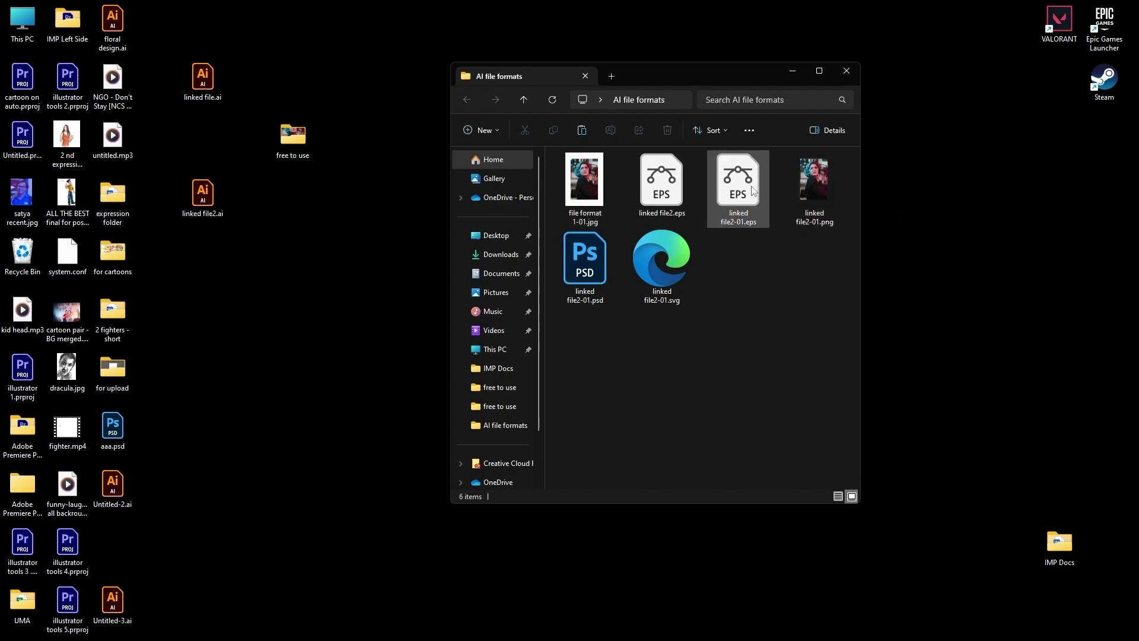
mouse_move(759, 179)
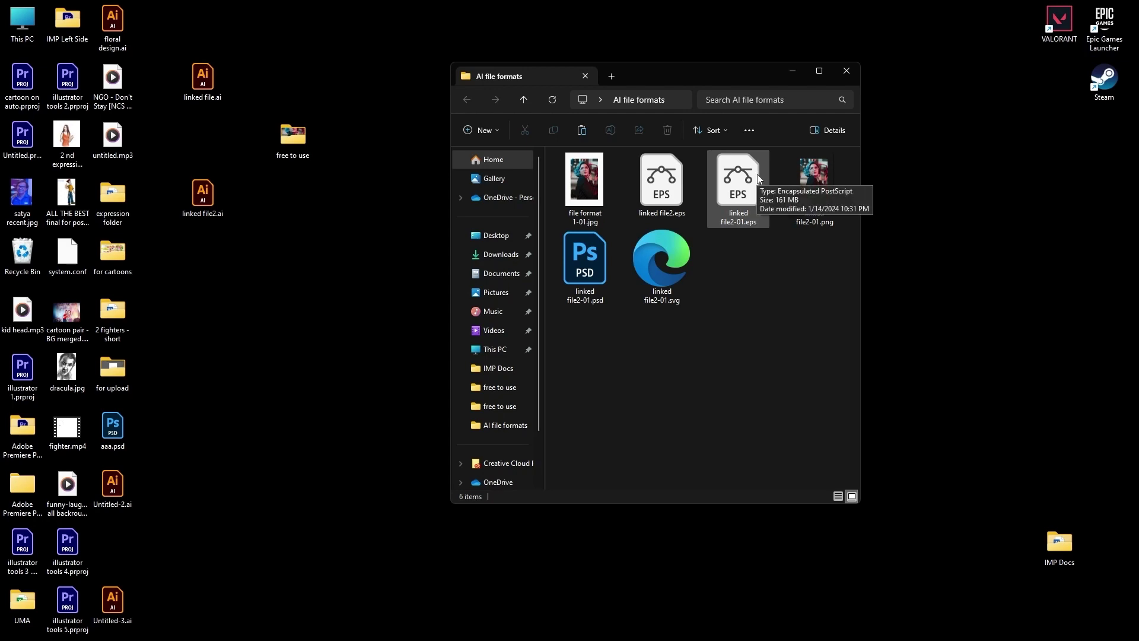
mouse_move(673, 184)
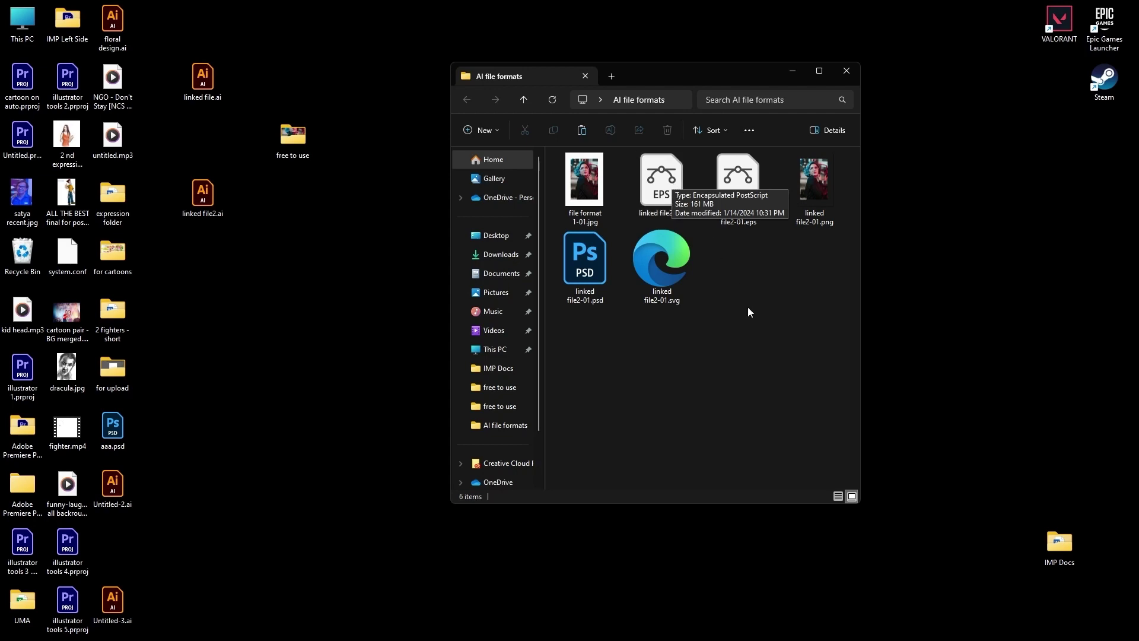
mouse_move(678, 280)
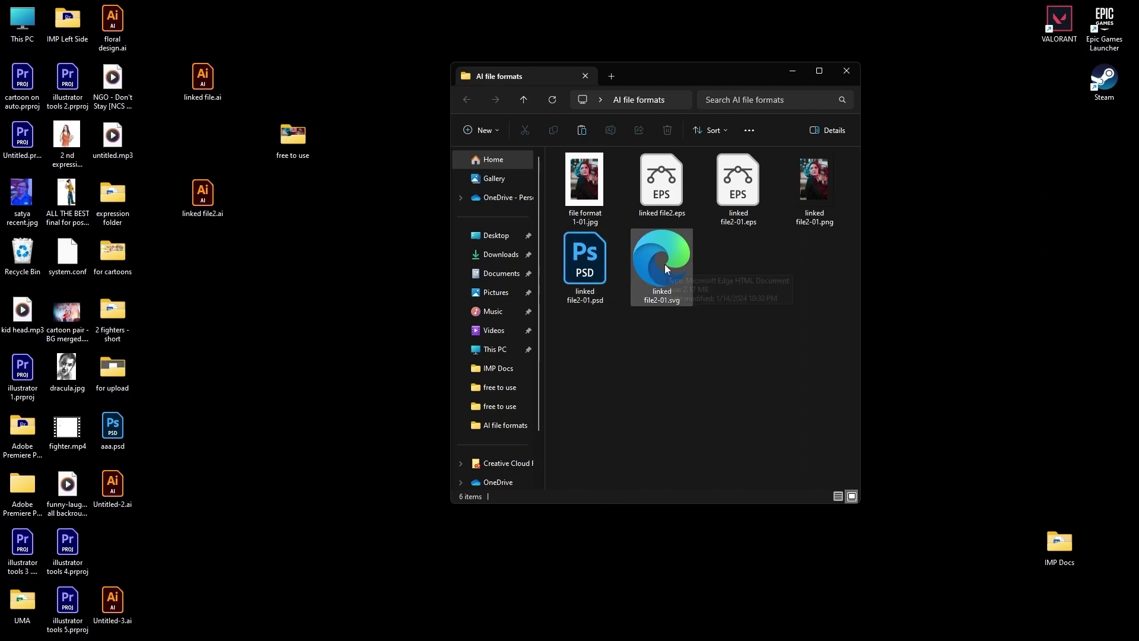
Step: Open linked file2-01.svg just once in Microsoft Edge to view it, and close it again
right_click(666, 268)
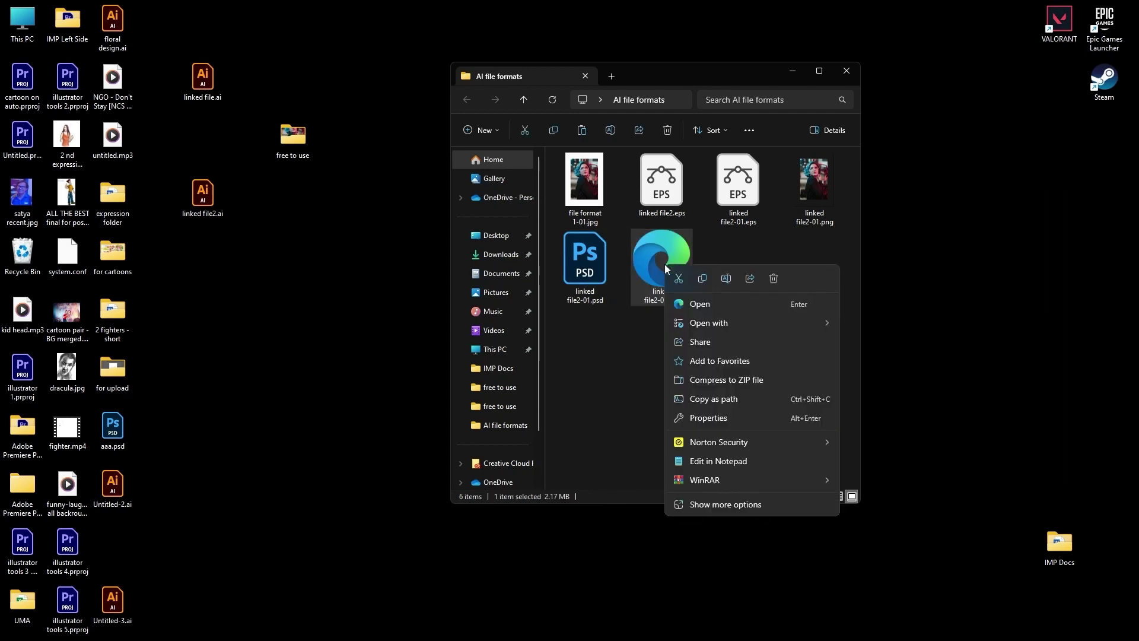
mouse_move(780, 323)
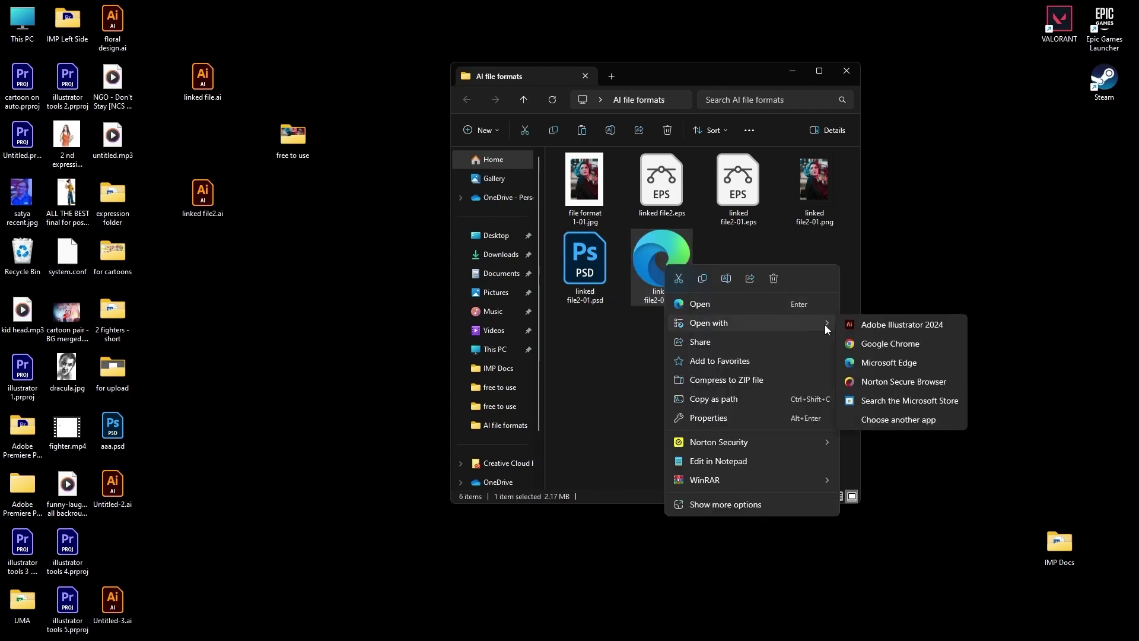
click(918, 348)
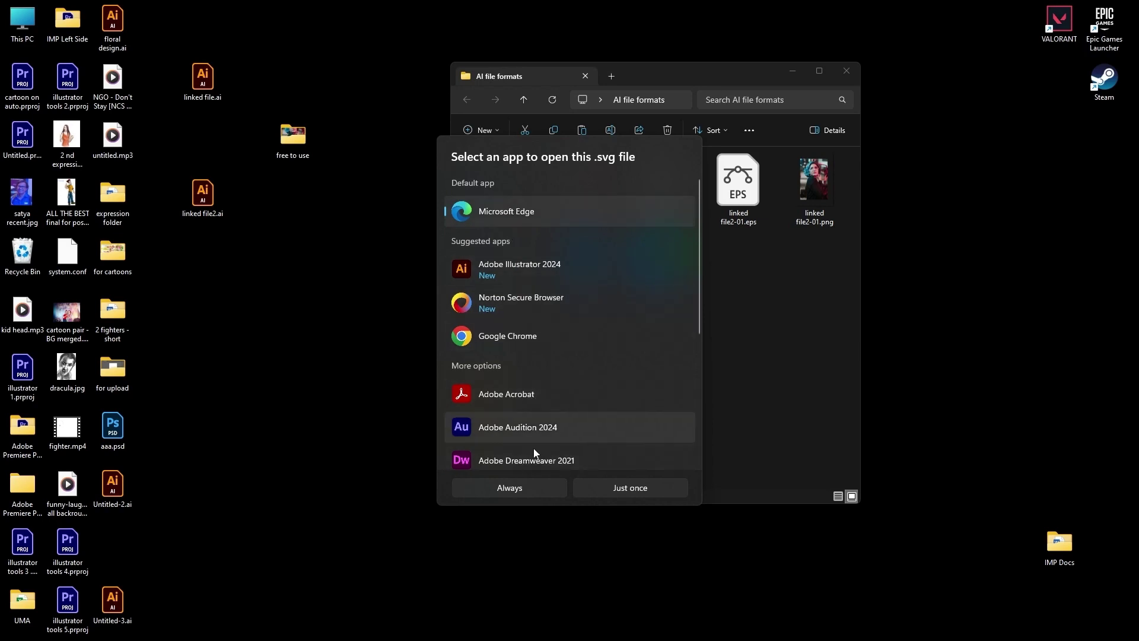
click(607, 486)
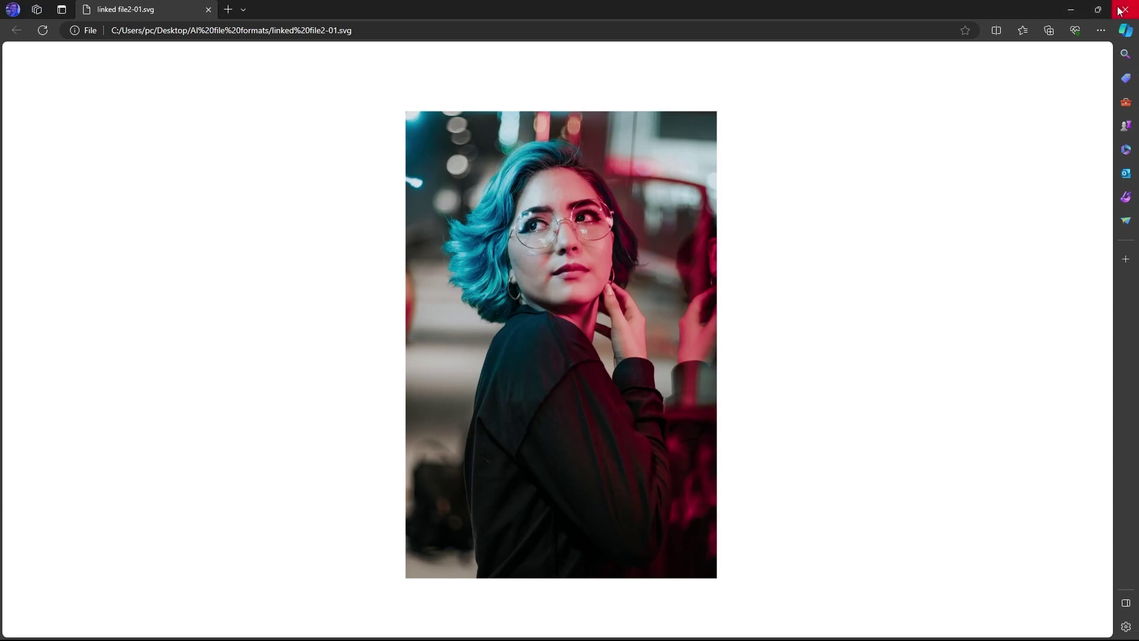
click(208, 10)
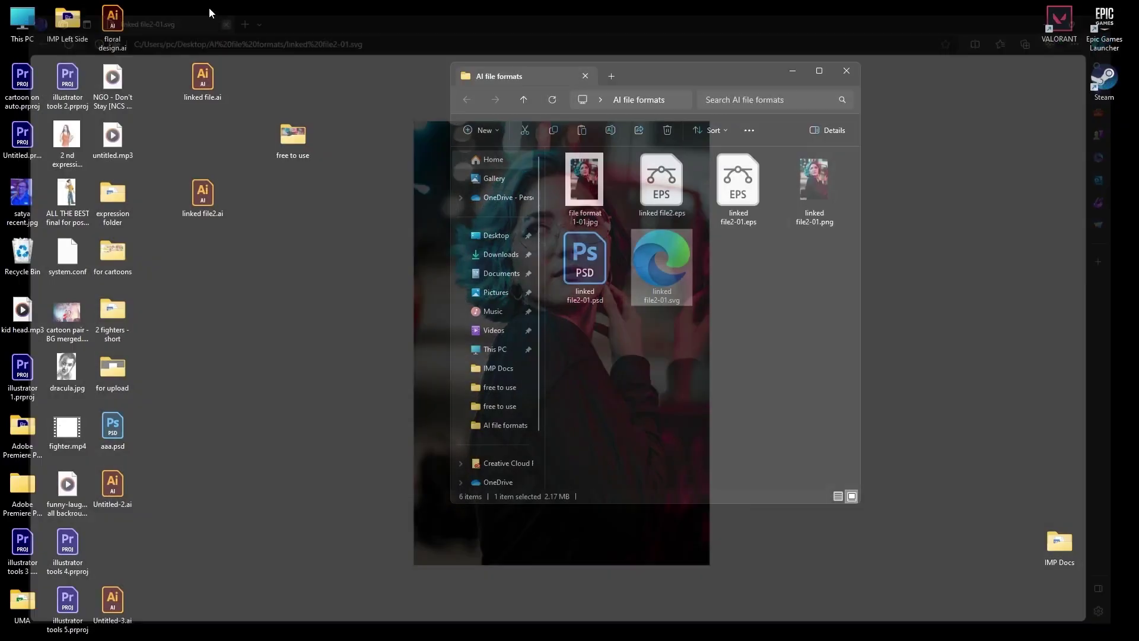
Step: View linked file2-01.svg in Google Chrome, and close its tab
right_click(663, 266)
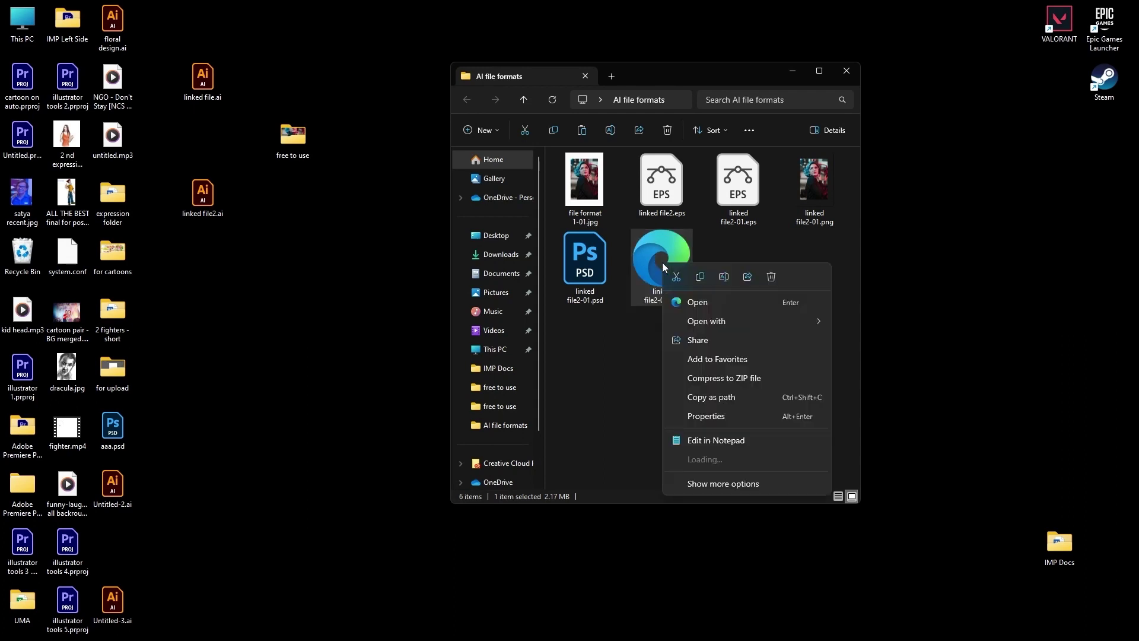
mouse_move(825, 321)
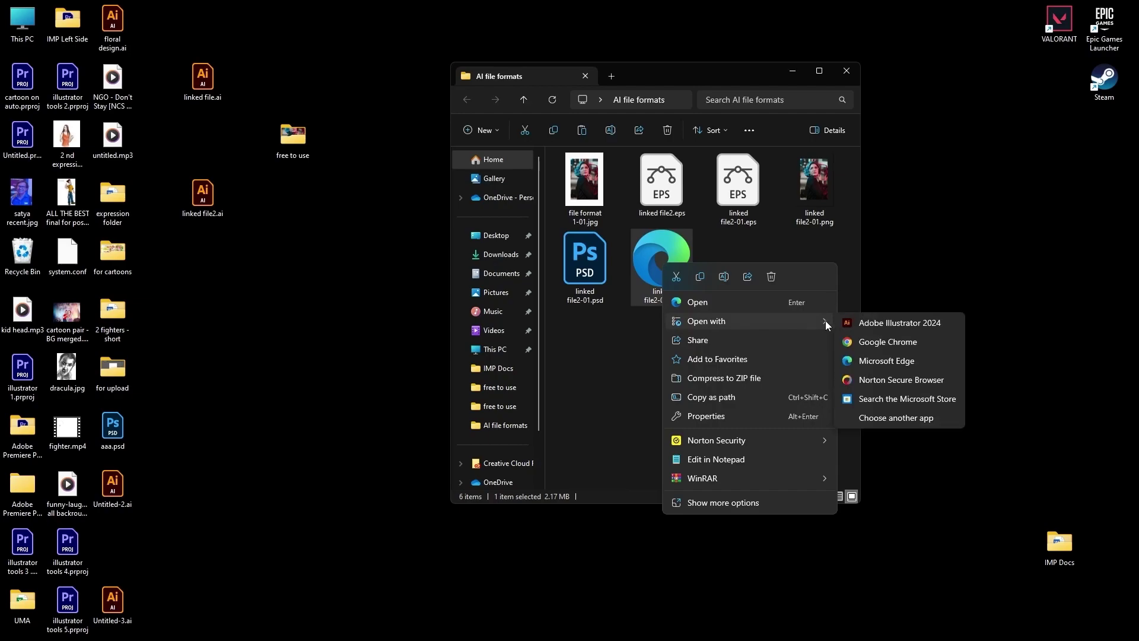
click(872, 341)
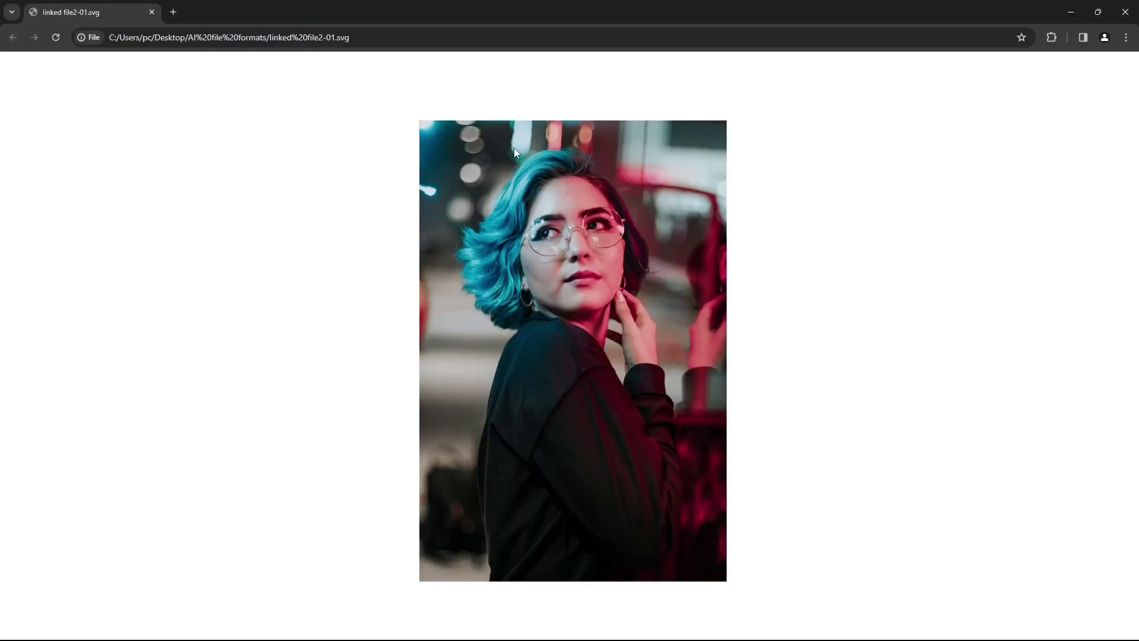
click(152, 12)
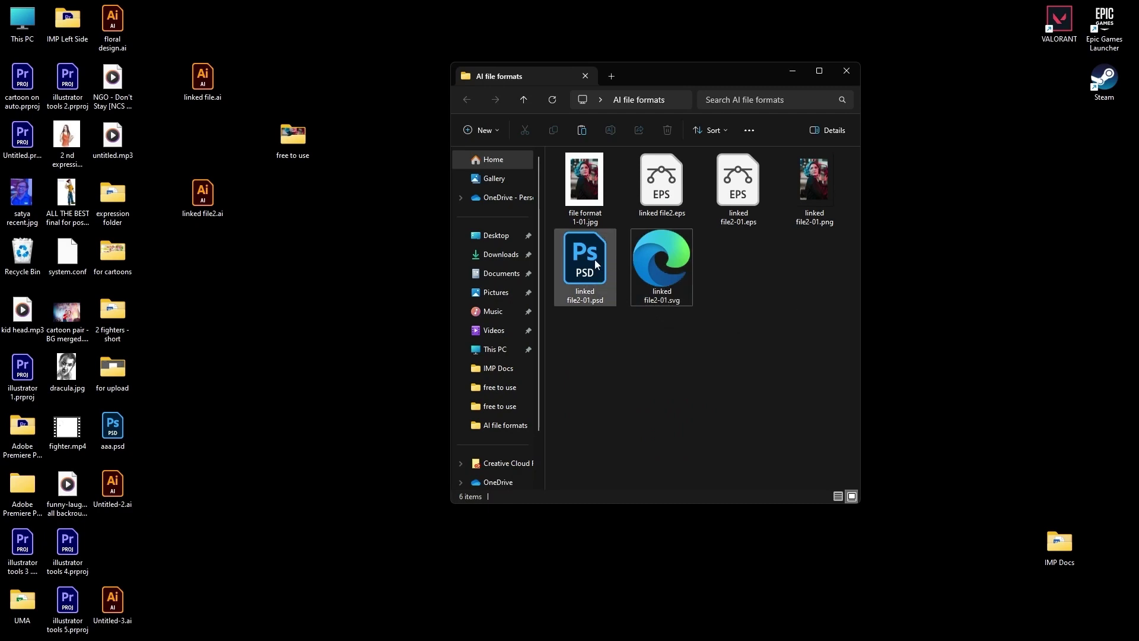
Step: Check the details of linked file2-01.psd and open it in Adobe Photoshop 2024
mouse_move(597, 264)
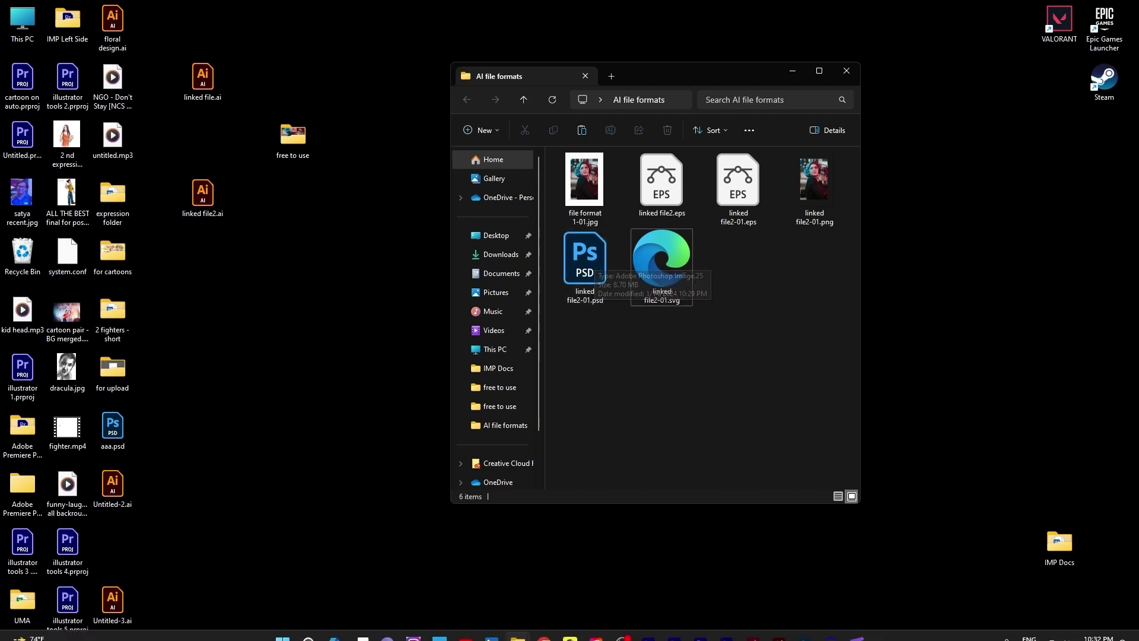
click(593, 261)
right_click(599, 248)
mouse_move(733, 313)
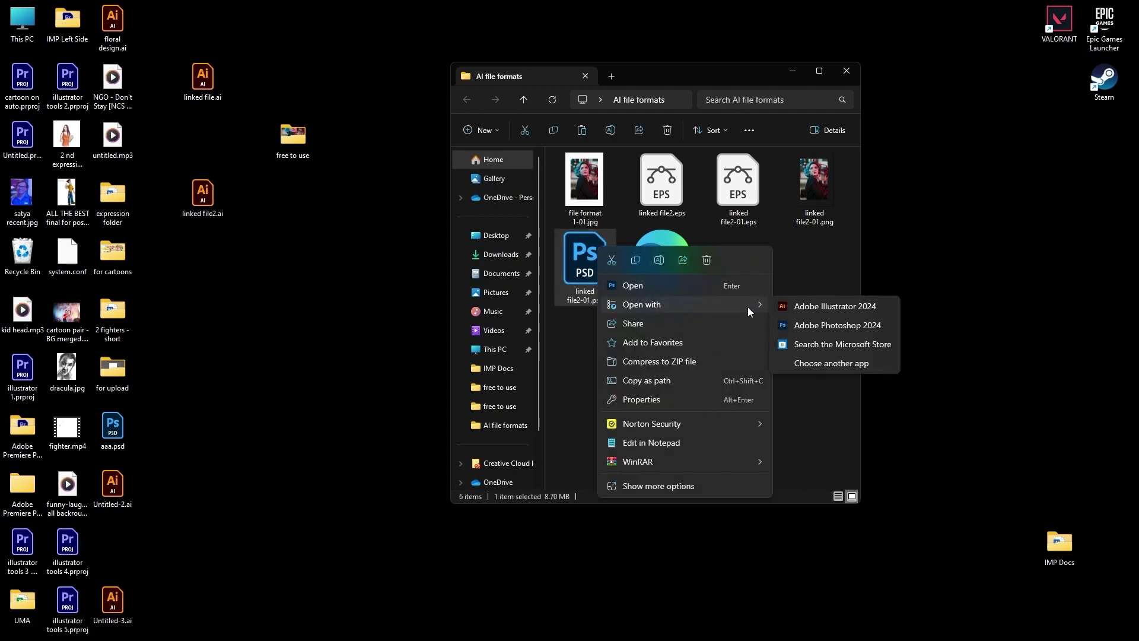
click(811, 326)
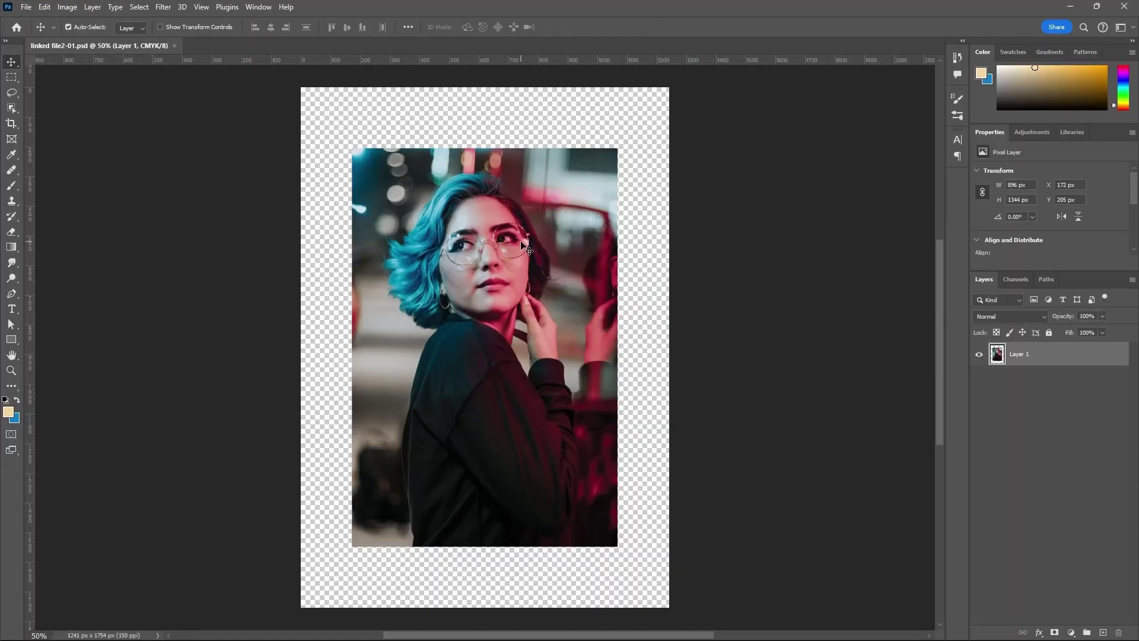
Step: Compare the Photoshop file's transparent background with the Illustrator artboard, and return to the document in Illustrator
mouse_move(448, 636)
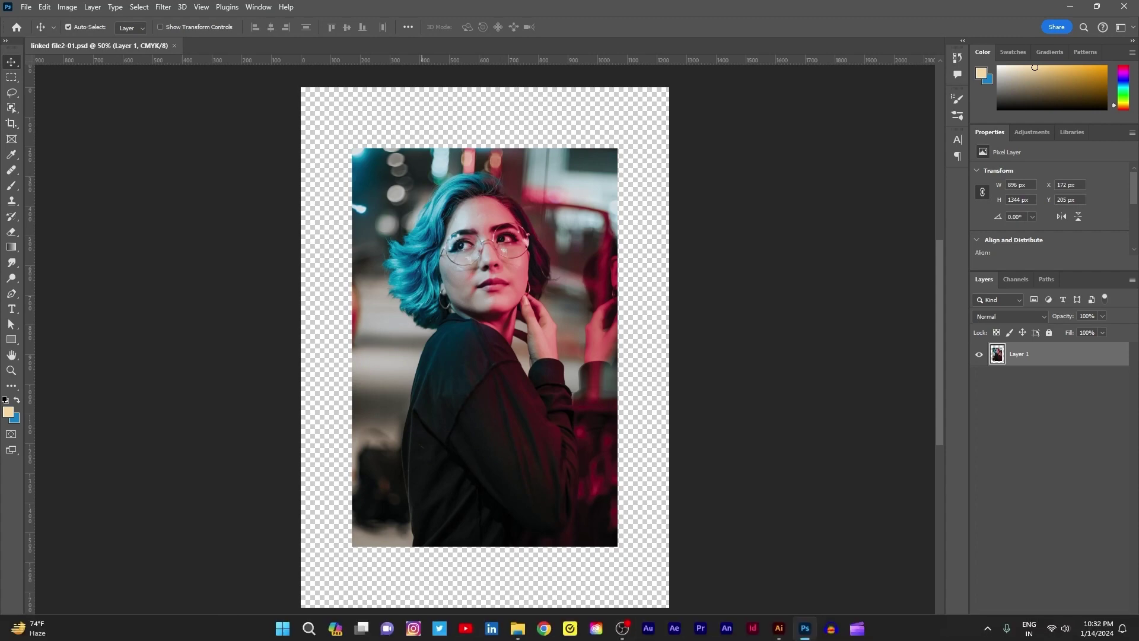
click(778, 628)
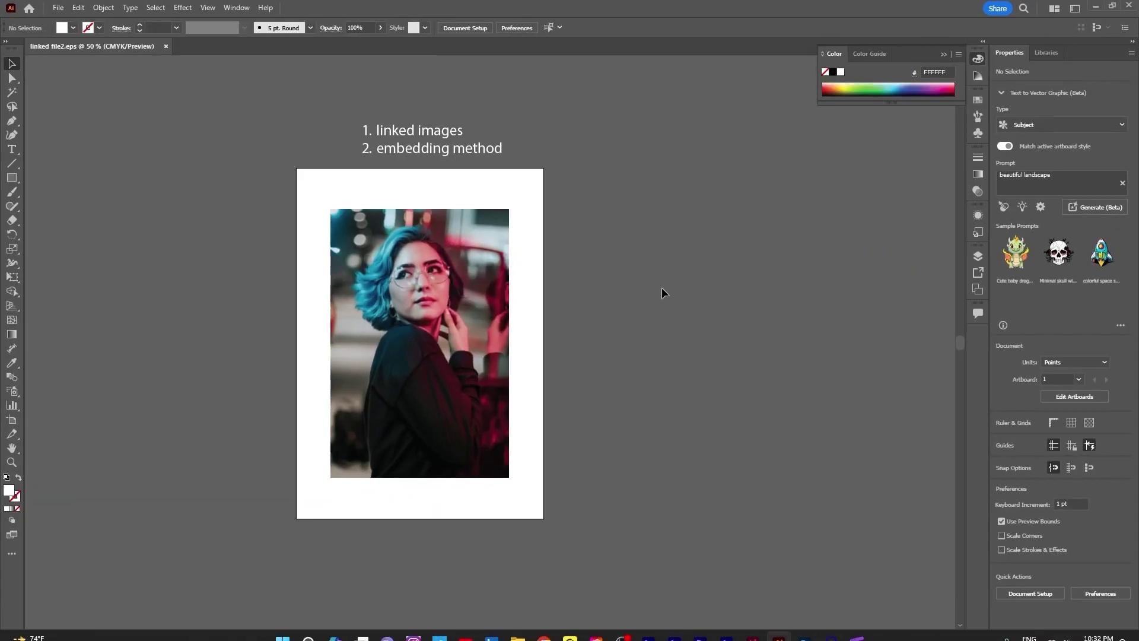
click(1096, 6)
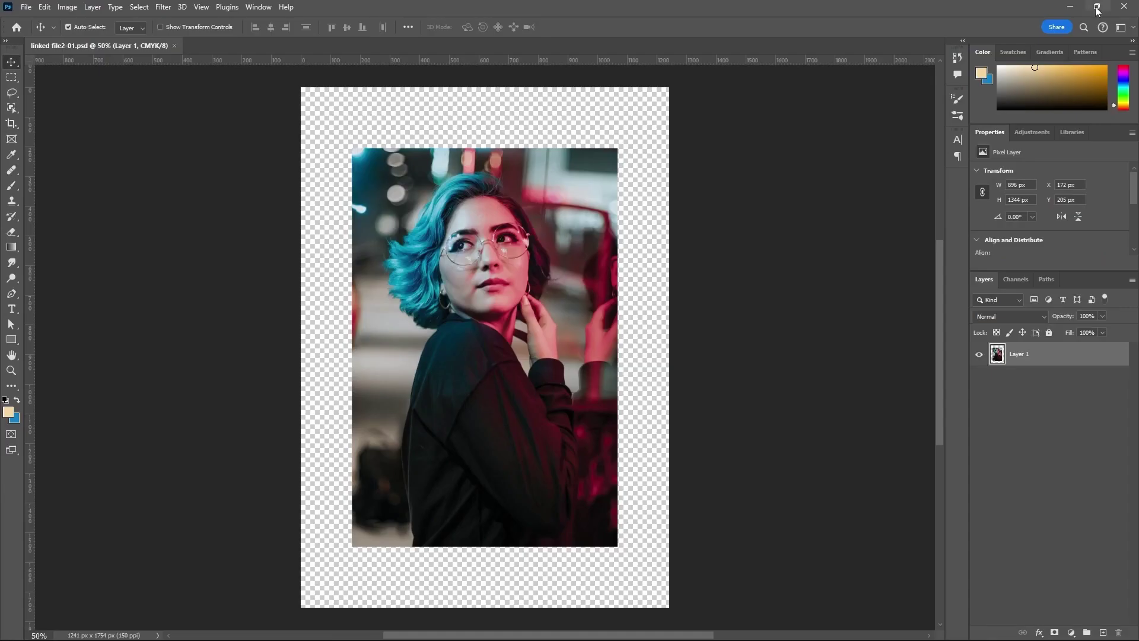
click(1070, 10)
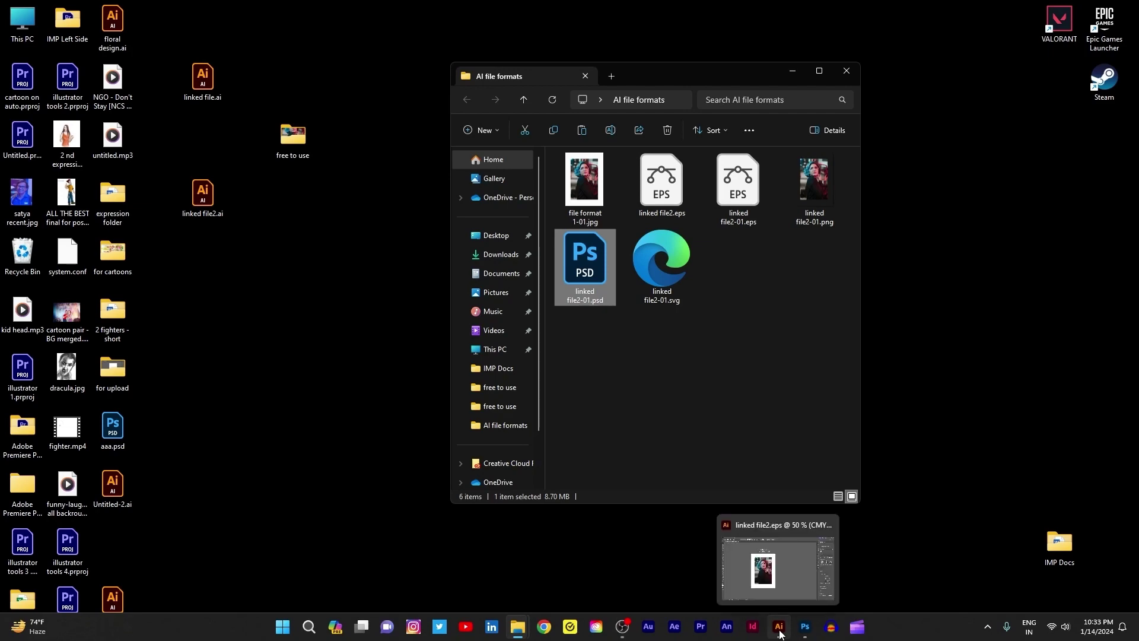
click(779, 626)
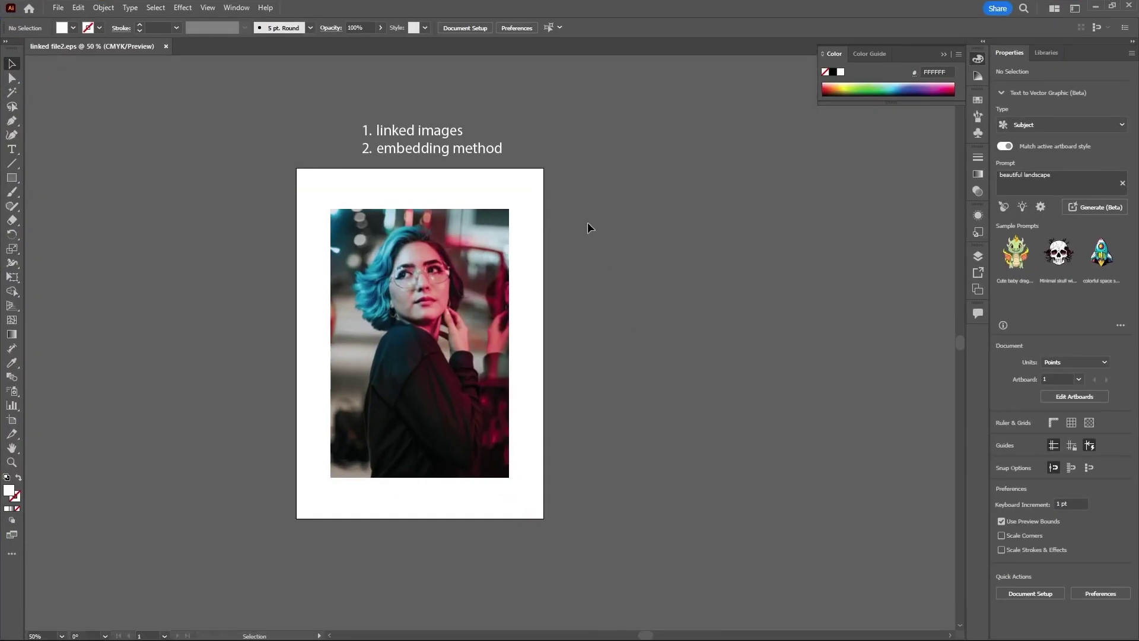